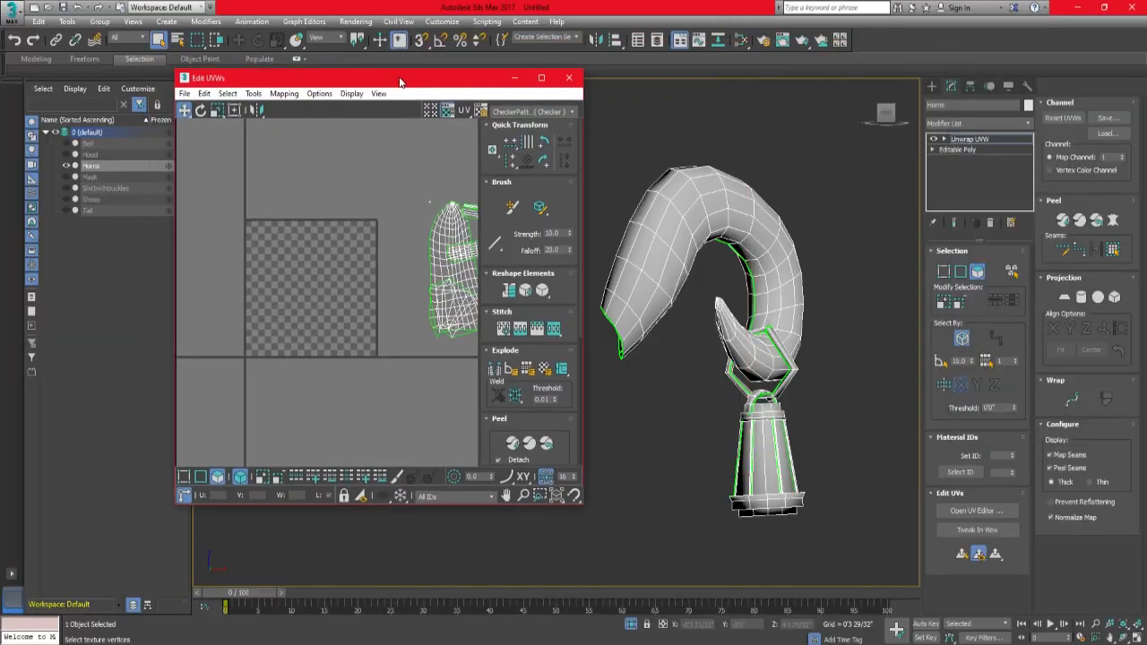
# Resize and reposition the Edit UVWs window so that both horns are clear in the viewport.
pyautogui.scroll(3, 627, 292)
pyautogui.moveTo(507, 206); pyautogui.dragTo(676, 385)
pyautogui.moveTo(620, 113); pyautogui.dragTo(231, 216)
pyautogui.moveTo(522, 423); pyautogui.dragTo(606, 397, button='middle')
pyautogui.scroll(-2, 606, 398)
pyautogui.click(605, 398)
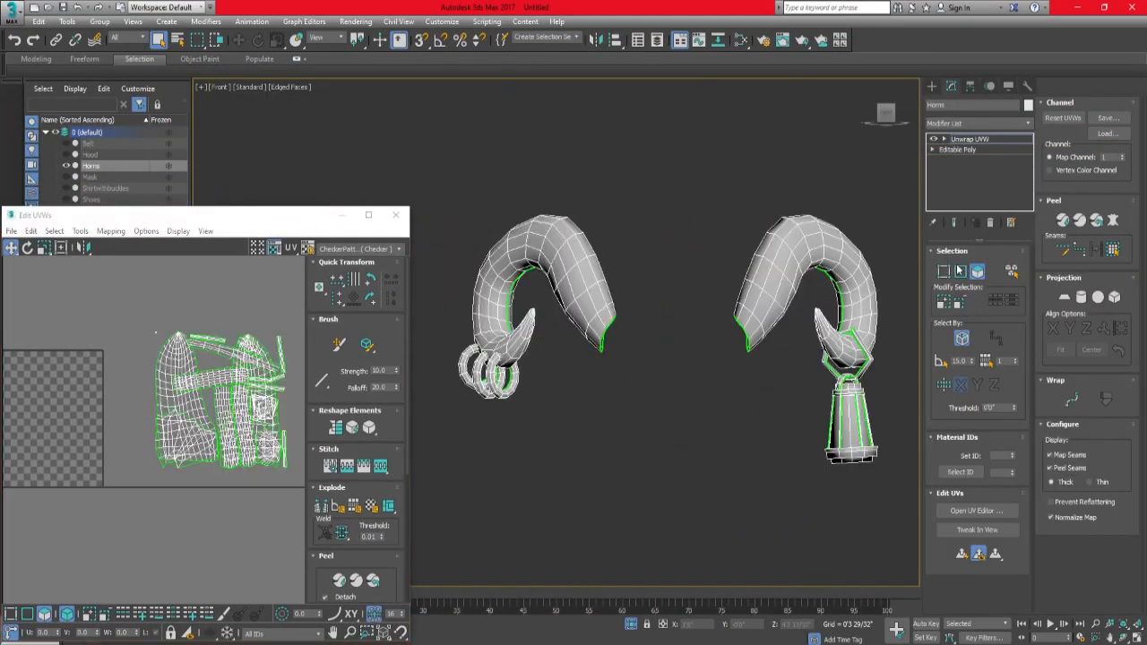
# Hide the map seams and select the edge loop along the inner curve of the horn.
pyautogui.scroll(5, 538, 324)
pyautogui.keyDown('alt'); pyautogui.moveTo(597, 296); pyautogui.dragTo(528, 217, button='middle'); pyautogui.keyUp('alt')
pyautogui.click(1059, 454)
pyautogui.doubleClick(496, 307)
pyautogui.scroll(-4, 496, 307)
pyautogui.moveTo(528, 217); pyautogui.dragTo(567, 261)
pyautogui.keyDown('alt'); pyautogui.moveTo(562, 429); pyautogui.dragTo(632, 417, button='middle'); pyautogui.keyUp('alt')
pyautogui.scroll(4, 633, 417)
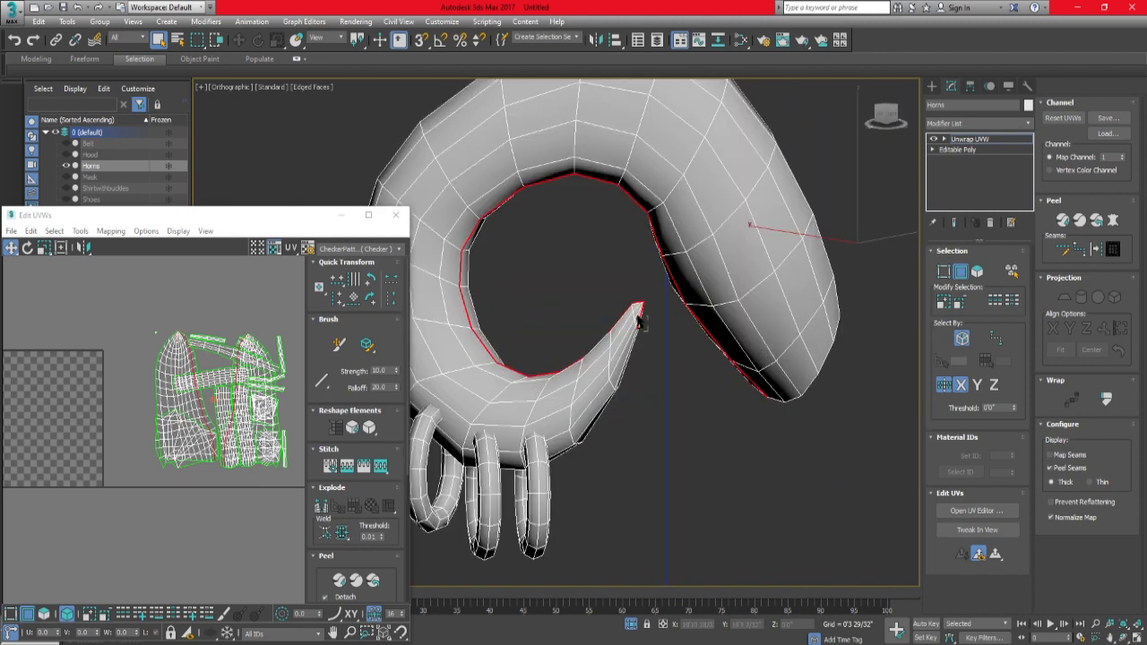
# Mark the horn's inner edge loop as a peel seam and select the edge loops around its three rings.
pyautogui.scroll(-5, 638, 342)
pyautogui.moveTo(638, 343)
pyautogui.keyDown('alt'); pyautogui.mouseDown(button='middle')
pyautogui.moveTo(660, 384)
pyautogui.moveTo(784, 446)
pyautogui.moveTo(786, 355)
pyautogui.moveTo(650, 328)
pyautogui.mouseUp(button='middle'); pyautogui.keyUp('alt')
pyautogui.scroll(5, 650, 327)
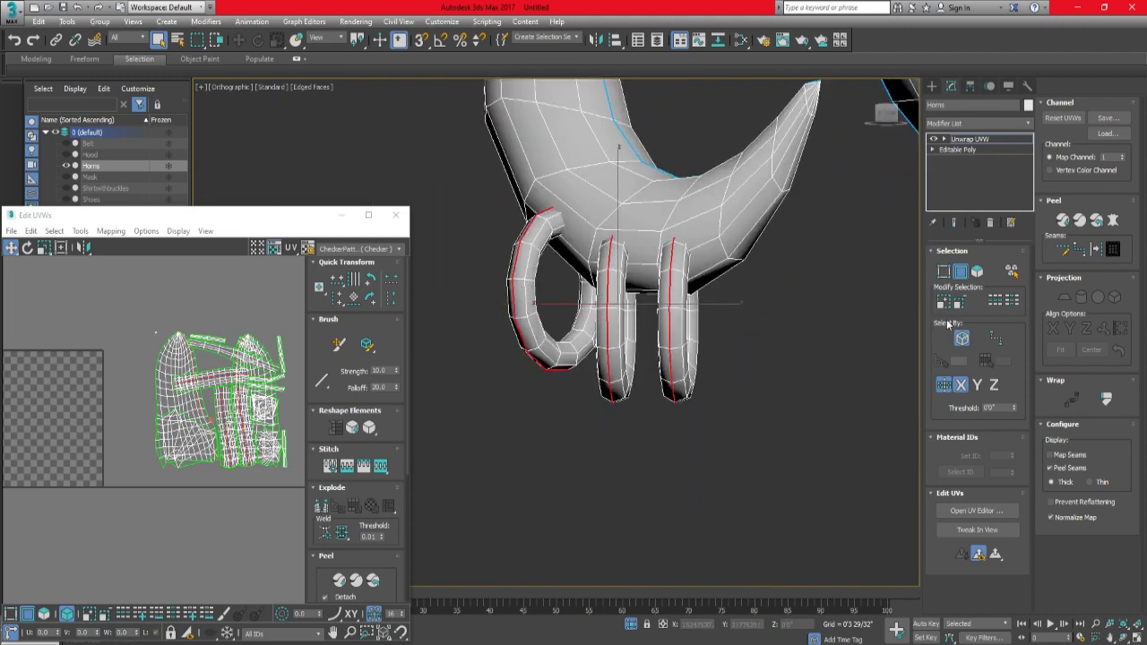
pyautogui.keyDown('alt'); pyautogui.moveTo(860, 358); pyautogui.dragTo(648, 391, button='middle'); pyautogui.keyUp('alt')
pyautogui.click(1061, 457)
pyautogui.click(774, 385)
pyautogui.scroll(-4, 775, 391)
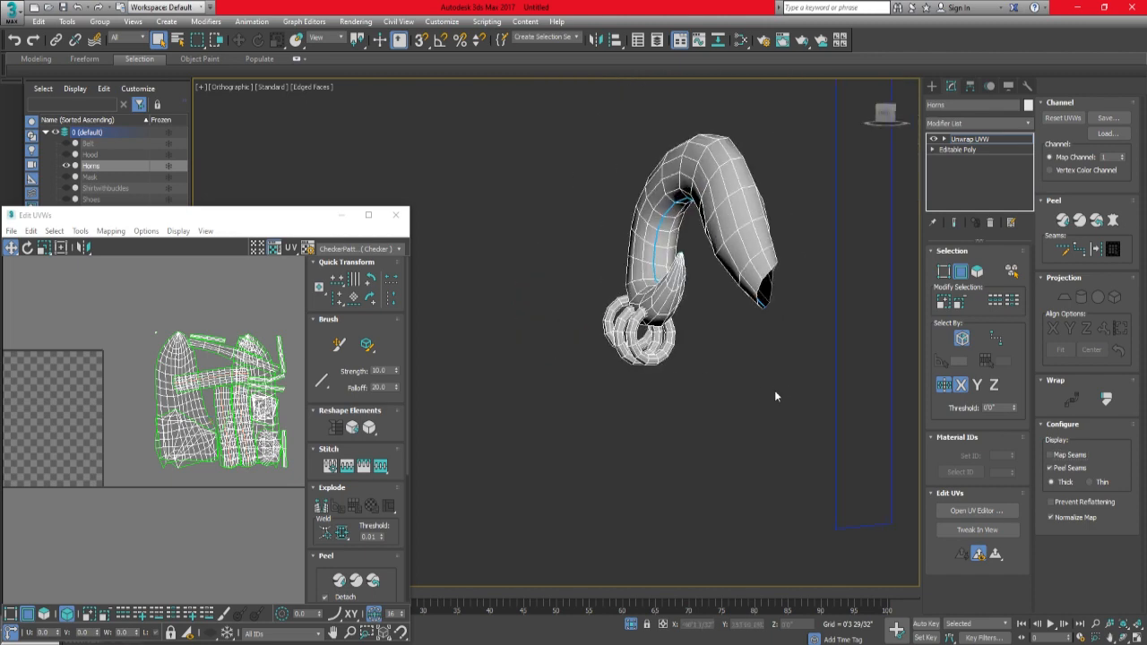
# Select the pendant body's polygons with its pillars and move their UV shells out of the overlapping cluster.
pyautogui.scroll(4, 788, 386)
pyautogui.keyDown('alt'); pyautogui.moveTo(776, 397); pyautogui.dragTo(789, 364, button='middle'); pyautogui.keyUp('alt')
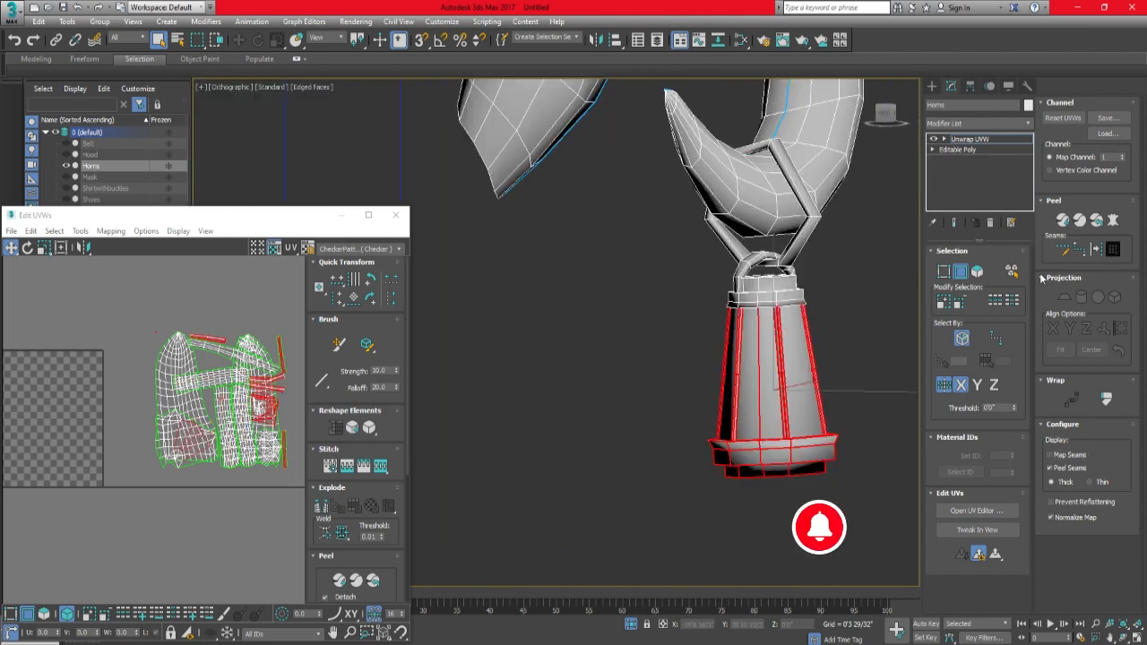
pyautogui.click(720, 394)
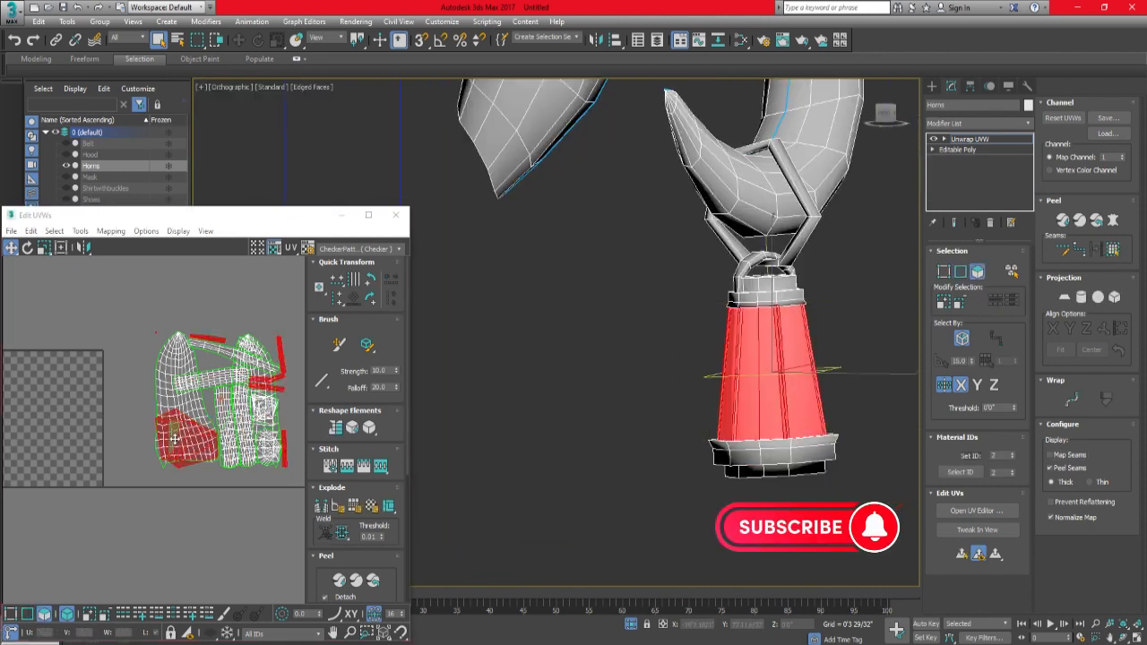
pyautogui.scroll(6, 175, 439)
pyautogui.click(225, 453)
pyautogui.click(126, 448)
# Switch to wireframe display and edge selection, and select the edge loop at the top of the pendant body.
pyautogui.keyDown('alt'); pyautogui.moveTo(735, 430); pyautogui.dragTo(768, 354, button='middle'); pyautogui.keyUp('alt')
pyautogui.press('F3')
pyautogui.scroll(4, 770, 345)
pyautogui.press('2')
pyautogui.scroll(5, 746, 319)
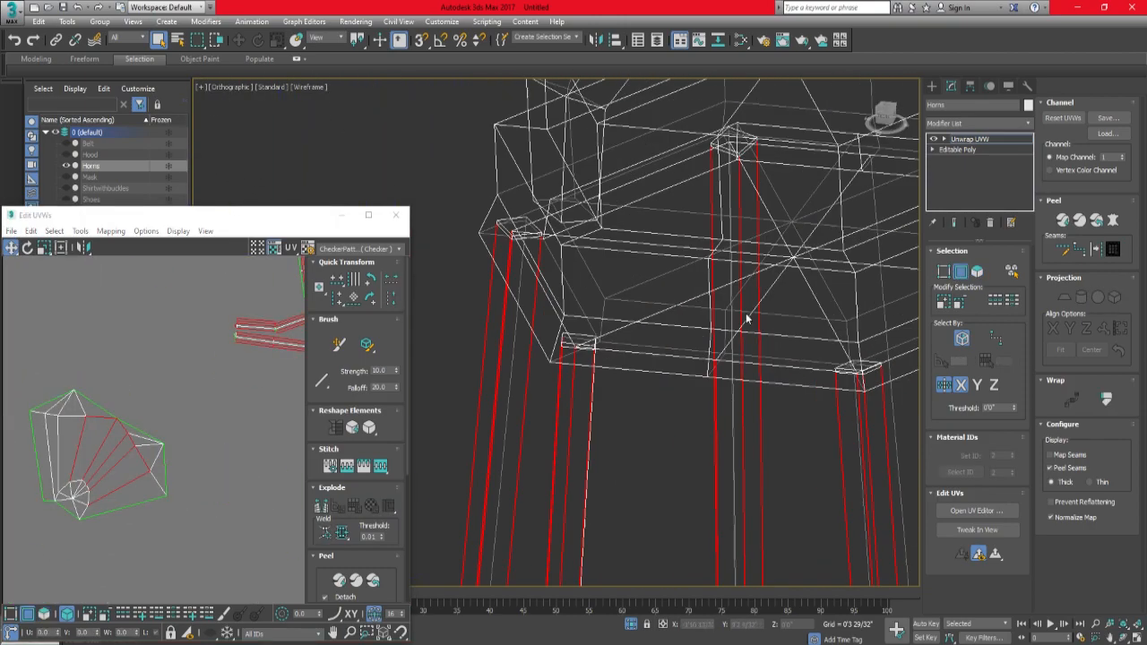
pyautogui.click(630, 322)
pyautogui.moveTo(630, 322)
pyautogui.keyDown('alt'); pyautogui.mouseDown(button='middle')
pyautogui.moveTo(673, 335)
pyautogui.moveTo(671, 363)
pyautogui.moveTo(672, 322)
pyautogui.mouseUp(button='middle'); pyautogui.keyUp('alt')
pyautogui.press('F3')
pyautogui.press('F3')
pyautogui.doubleClick(671, 362)
pyautogui.press('F3')
pyautogui.press('F3')
pyautogui.scroll(-4, 658, 337)
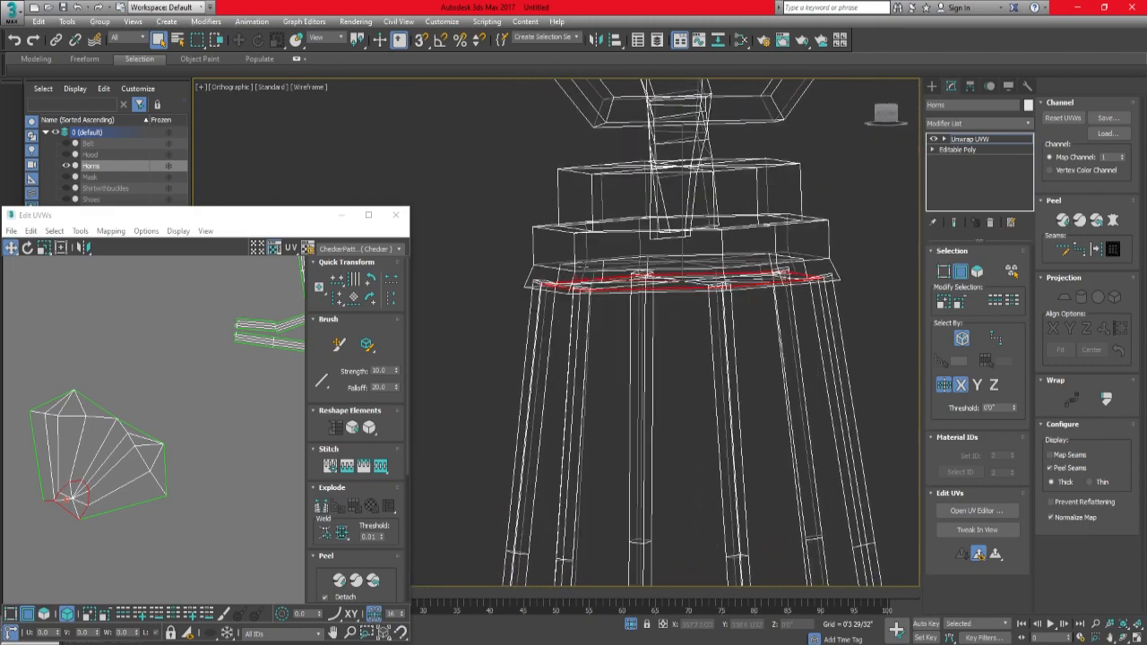
# Convert the selected top edge loop of the pendant body to a peel seam.
pyautogui.scroll(5, 545, 262)
pyautogui.click(545, 259)
pyautogui.scroll(-5, 491, 225)
pyautogui.click(1095, 249)
pyautogui.scroll(-5, 766, 220)
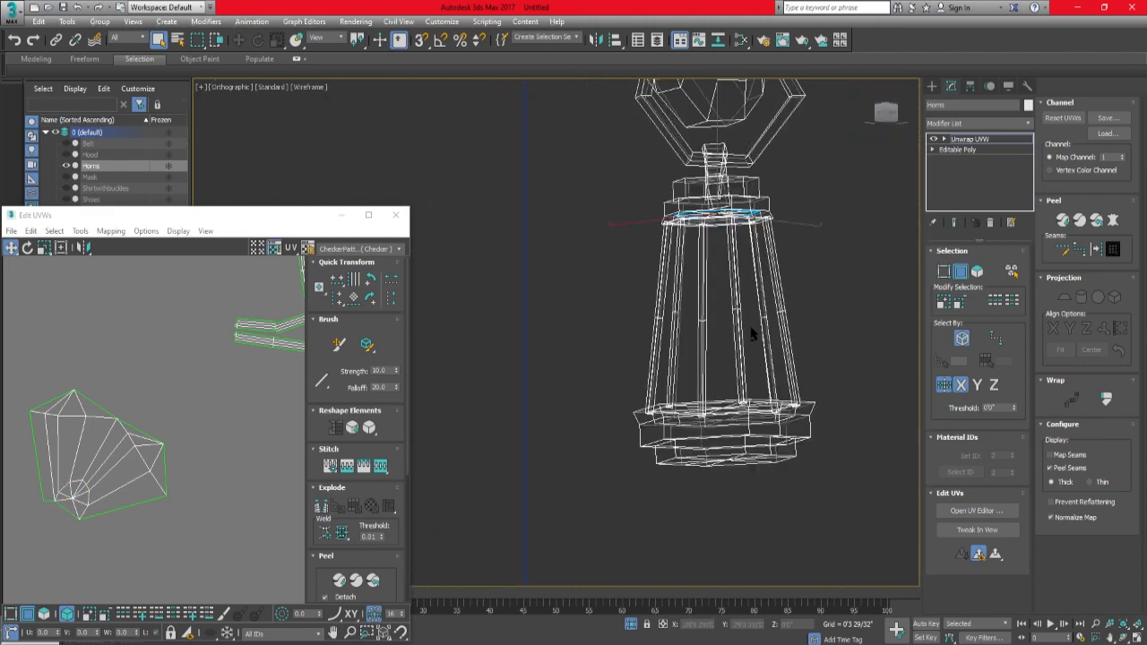
# Select the edge loop at the base of the pendant body and convert it to a peel seam.
pyautogui.scroll(2, 753, 408)
pyautogui.keyDown('alt'); pyautogui.moveTo(722, 404); pyautogui.dragTo(681, 412, button='middle'); pyautogui.keyUp('alt')
pyautogui.scroll(5, 659, 416)
pyautogui.doubleClick(678, 452)
pyautogui.keyDown('alt'); pyautogui.moveTo(678, 453); pyautogui.dragTo(674, 484, button='middle'); pyautogui.keyUp('alt')
pyautogui.press('F3')
pyautogui.scroll(-4, 618, 399)
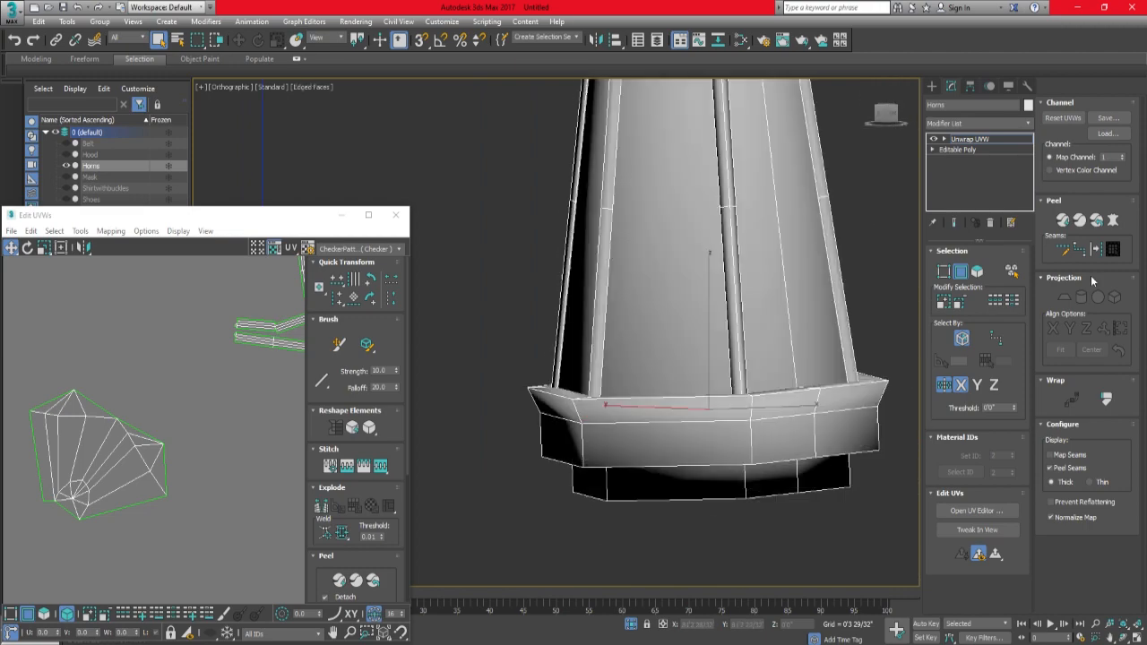
pyautogui.click(1095, 249)
# Select the vertical edge loop running along the pendant body.
pyautogui.scroll(-3, 763, 264)
pyautogui.scroll(2, 699, 197)
pyautogui.click(766, 253)
pyautogui.press('F3')
pyautogui.scroll(-2, 772, 268)
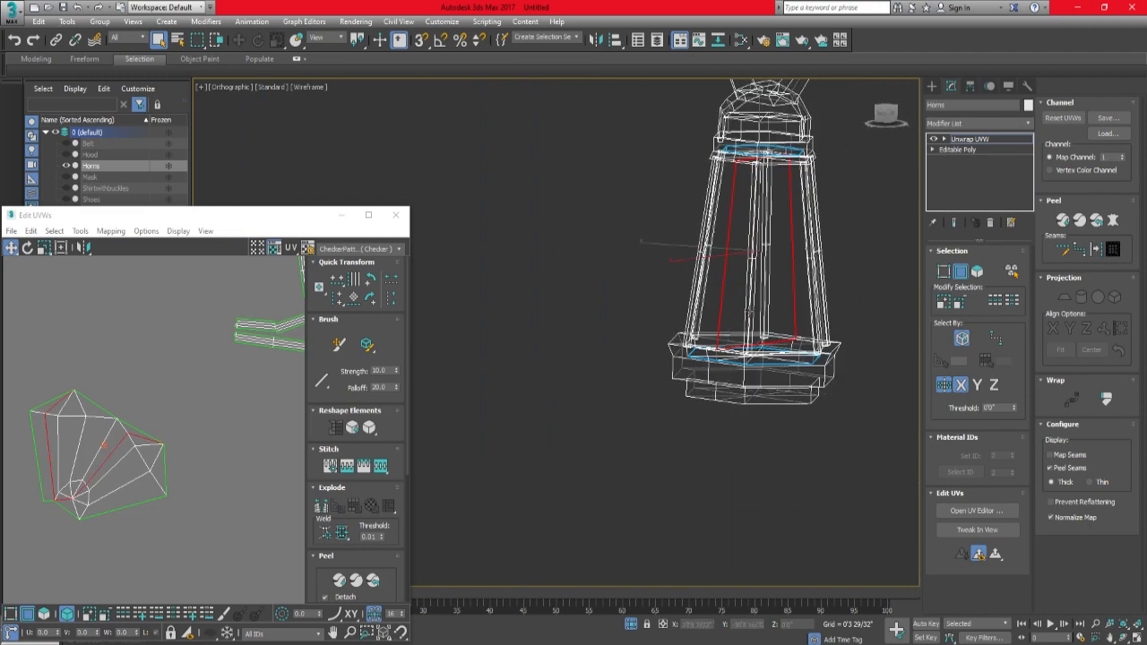
# Select the edge loop at the feet of the pendant's pillars and remove the seam placed below it.
pyautogui.scroll(6, 736, 343)
pyautogui.keyDown('alt'); pyautogui.moveTo(735, 347); pyautogui.dragTo(664, 332, button='middle'); pyautogui.keyUp('alt')
pyautogui.scroll(3, 632, 358)
pyautogui.doubleClick(633, 357)
pyautogui.scroll(-3, 633, 358)
pyautogui.scroll(3, 600, 385)
pyautogui.scroll(5, 256, 264)
pyautogui.scroll(-3, 256, 305)
pyautogui.scroll(-4, 664, 358)
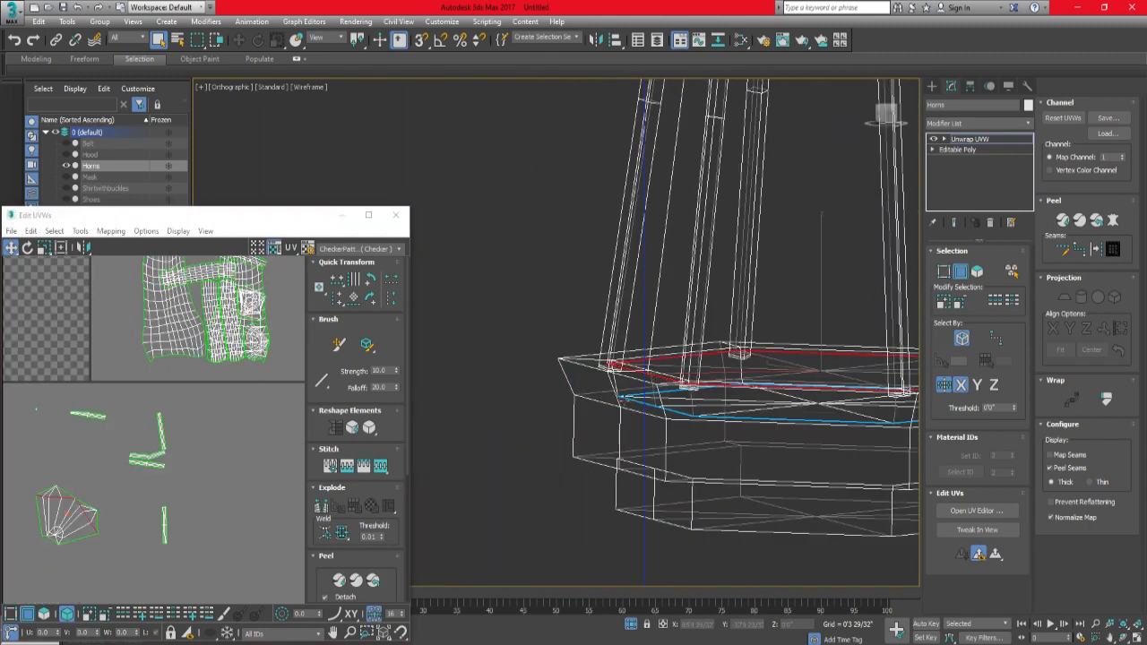
pyautogui.scroll(4, 658, 408)
pyautogui.doubleClick(660, 416)
pyautogui.scroll(-6, 660, 416)
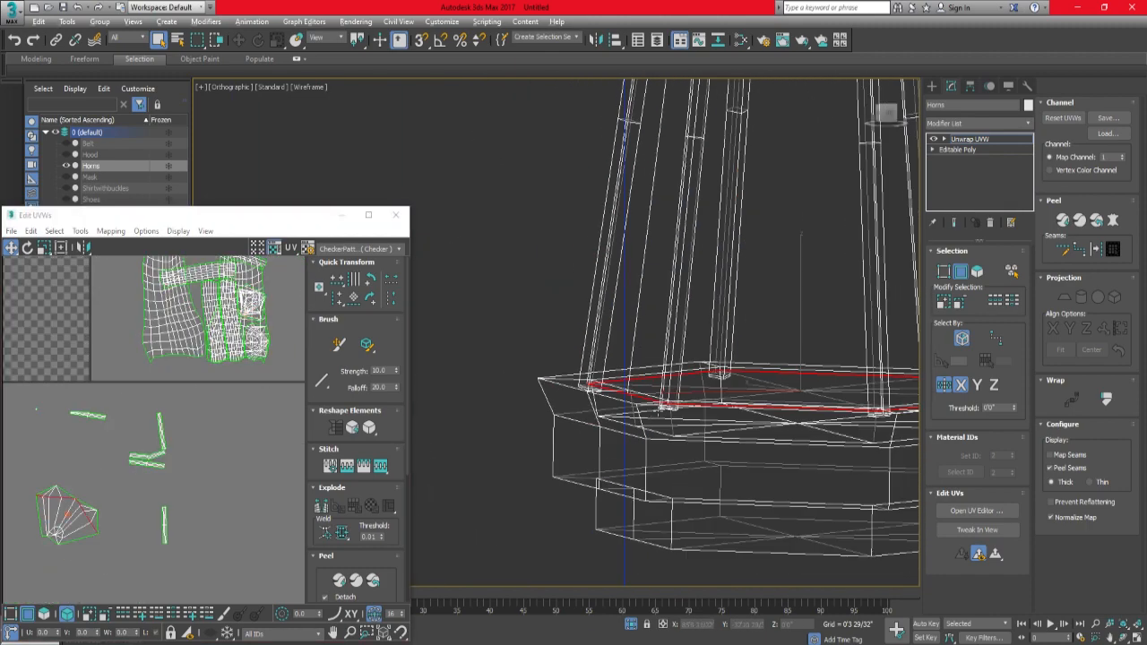
# Try to reselect the body's top edge loop where the pillars meet the pendant's cap.
pyautogui.keyDown('alt'); pyautogui.moveTo(672, 381); pyautogui.dragTo(683, 403, button='middle'); pyautogui.keyUp('alt')
pyautogui.scroll(4, 669, 108)
pyautogui.moveTo(669, 107)
pyautogui.keyDown('alt'); pyautogui.mouseDown(button='middle')
pyautogui.moveTo(670, 261)
pyautogui.moveTo(663, 240)
pyautogui.moveTo(621, 256)
pyautogui.moveTo(642, 263)
pyautogui.moveTo(651, 305)
pyautogui.moveTo(661, 300)
pyautogui.mouseUp(button='middle'); pyautogui.keyUp('alt')
pyautogui.scroll(-5, 663, 240)
pyautogui.click(695, 218)
pyautogui.scroll(6, 640, 219)
pyautogui.scroll(6, 640, 219)
pyautogui.doubleClick(620, 259)
pyautogui.press('F3')
pyautogui.press('F3')
pyautogui.scroll(-4, 622, 254)
pyautogui.scroll(4, 653, 283)
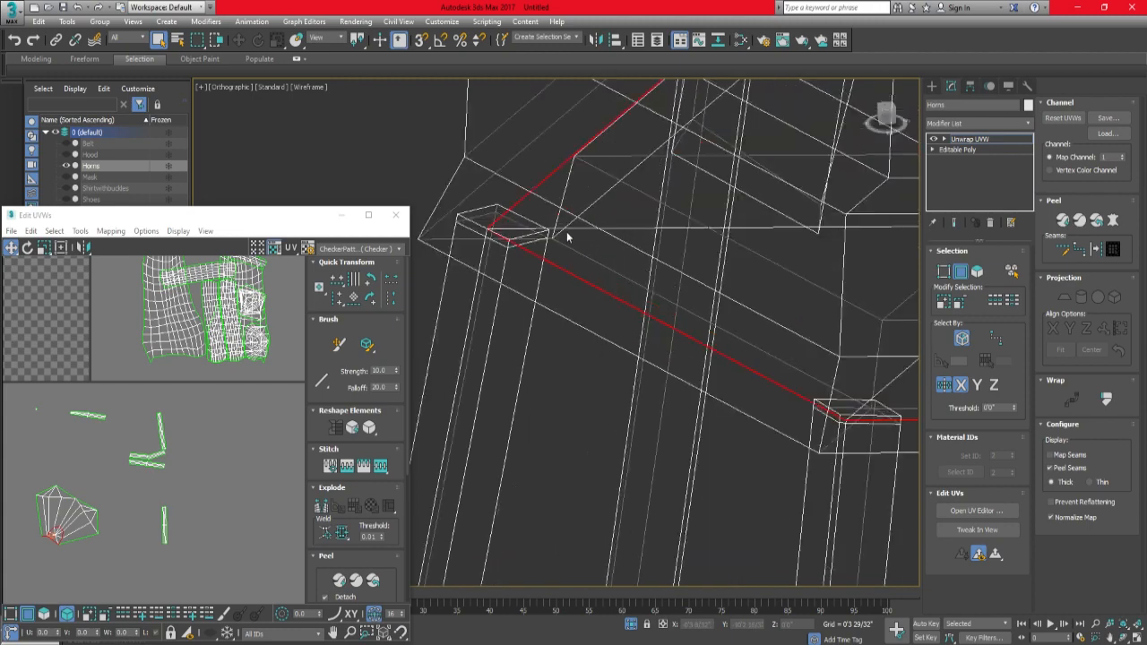
pyautogui.doubleClick(565, 237)
pyautogui.scroll(-4, 565, 236)
pyautogui.keyDown('alt'); pyautogui.moveTo(565, 237); pyautogui.dragTo(597, 241, button='middle'); pyautogui.keyUp('alt')
pyautogui.scroll(-6, 671, 302)
pyautogui.press('F3')
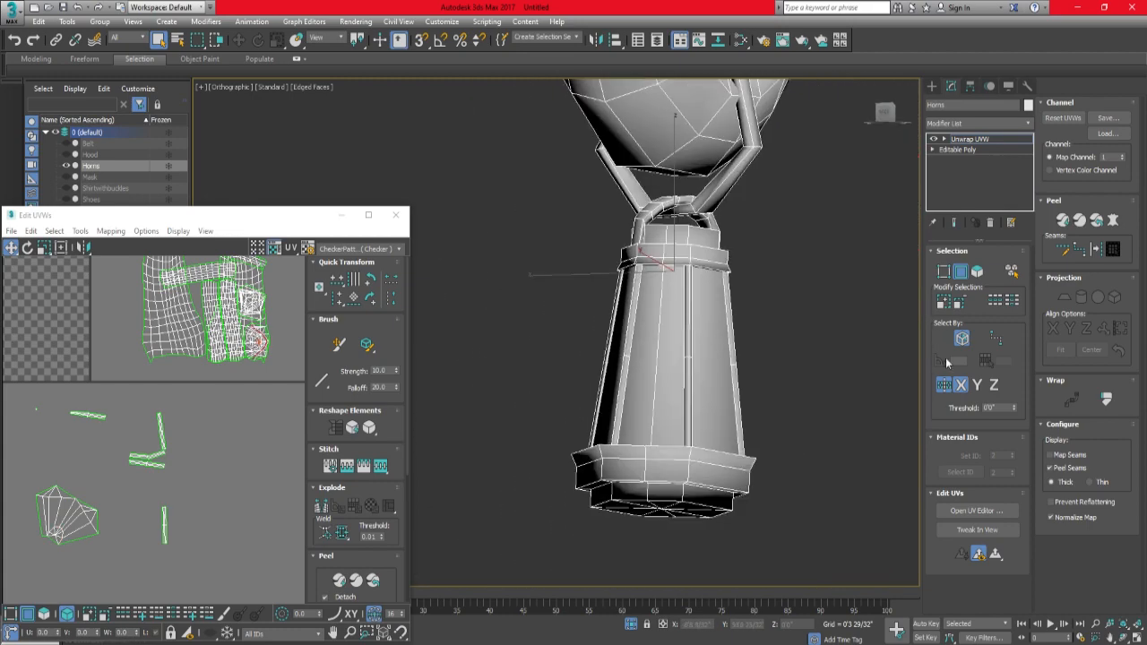
# Select the small edge ring of the body's shell in the UV editor and convert this top loop to a peel seam.
pyautogui.moveTo(33, 558); pyautogui.dragTo(82, 477, button='middle')
pyautogui.scroll(1, 136, 395)
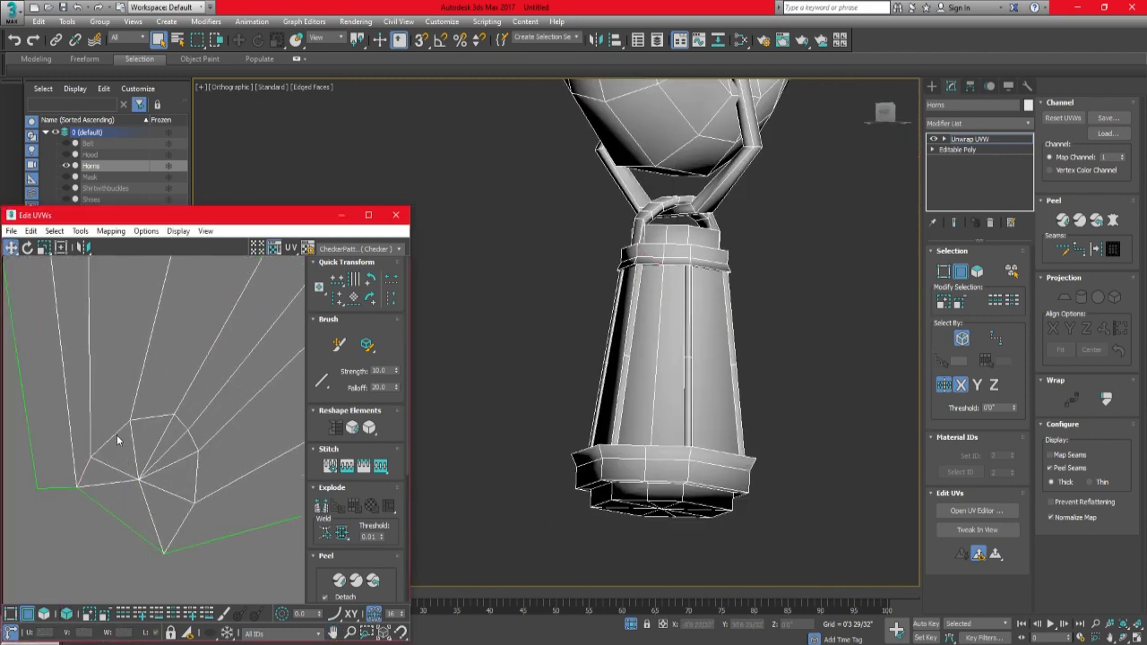
pyautogui.doubleClick(117, 435)
pyautogui.press('F3')
pyautogui.scroll(6, 629, 265)
pyautogui.keyDown('alt'); pyautogui.moveTo(629, 287); pyautogui.dragTo(614, 251, button='middle'); pyautogui.keyUp('alt')
pyautogui.scroll(3, 614, 278)
pyautogui.scroll(-5, 189, 368)
pyautogui.scroll(3, 171, 410)
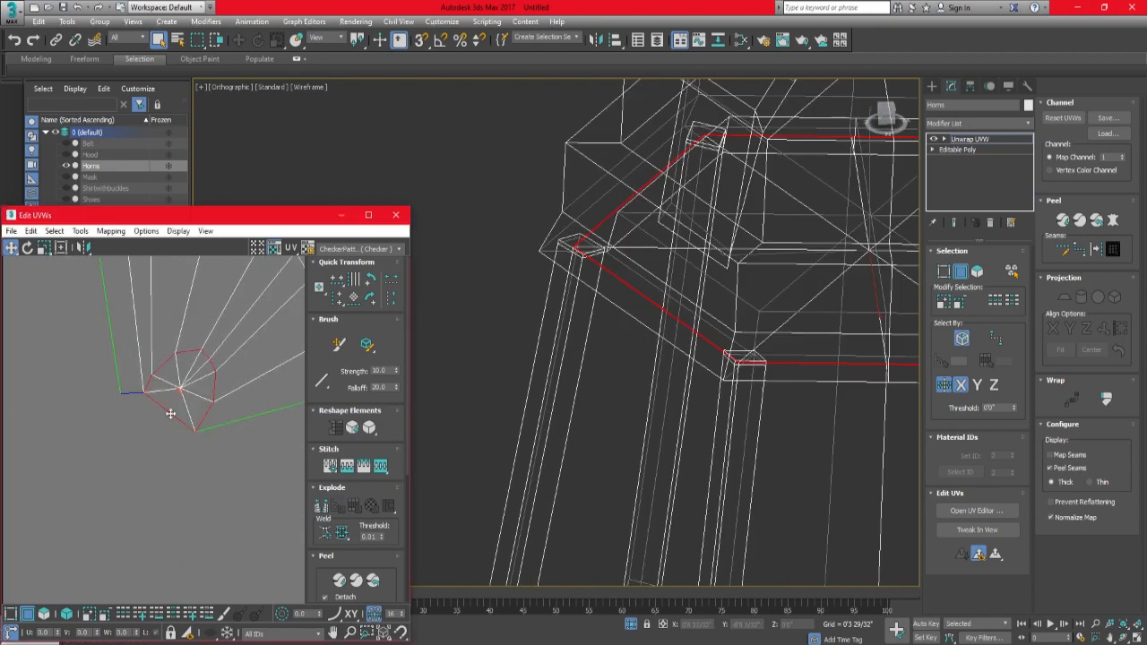
pyautogui.scroll(-8, 699, 346)
pyautogui.keyDown('alt'); pyautogui.moveTo(647, 340); pyautogui.dragTo(627, 287, button='middle'); pyautogui.keyUp('alt')
pyautogui.scroll(-4, 189, 362)
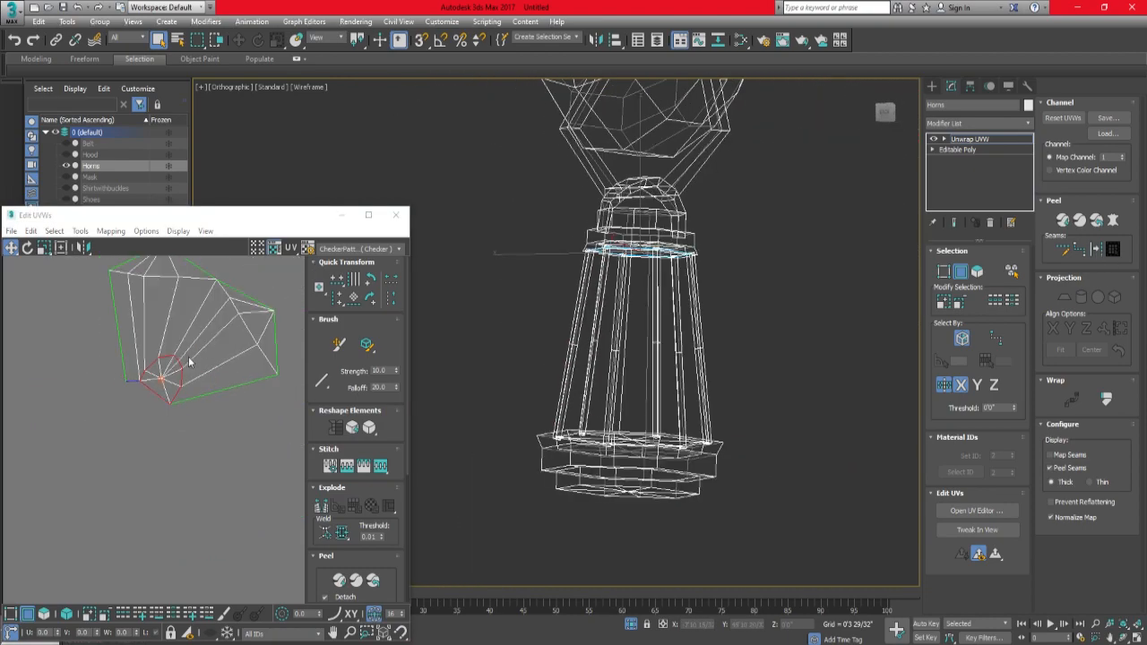
# Select the body's lower edge loop at the feet of the pillars and convert it to a peel seam.
pyautogui.moveTo(196, 291); pyautogui.dragTo(197, 356, button='middle')
pyautogui.scroll(5, 197, 356)
pyautogui.click(197, 356)
pyautogui.keyDown('alt'); pyautogui.moveTo(681, 381); pyautogui.dragTo(571, 477, button='middle'); pyautogui.keyUp('alt')
pyautogui.scroll(3, 572, 477)
pyautogui.scroll(8, 601, 477)
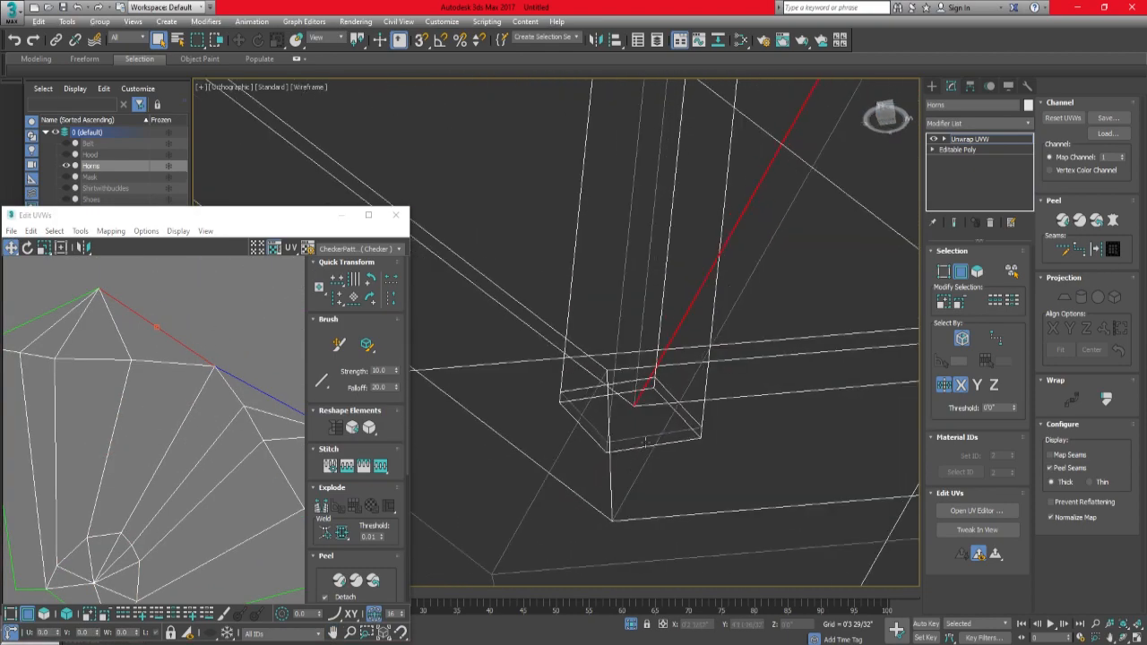
pyautogui.doubleClick(625, 402)
pyautogui.scroll(-8, 624, 402)
pyautogui.keyDown('alt'); pyautogui.moveTo(625, 402); pyautogui.dragTo(592, 354, button='middle'); pyautogui.keyUp('alt')
pyautogui.scroll(-3, 578, 511)
pyautogui.click(1096, 249)
# Convert one vertical edge between the body's top and bottom loops to a peel seam.
pyautogui.click(576, 385)
pyautogui.scroll(5, 575, 419)
pyautogui.moveTo(575, 268); pyautogui.dragTo(537, 575, button='middle')
pyautogui.click(1096, 249)
pyautogui.scroll(-3, 722, 220)
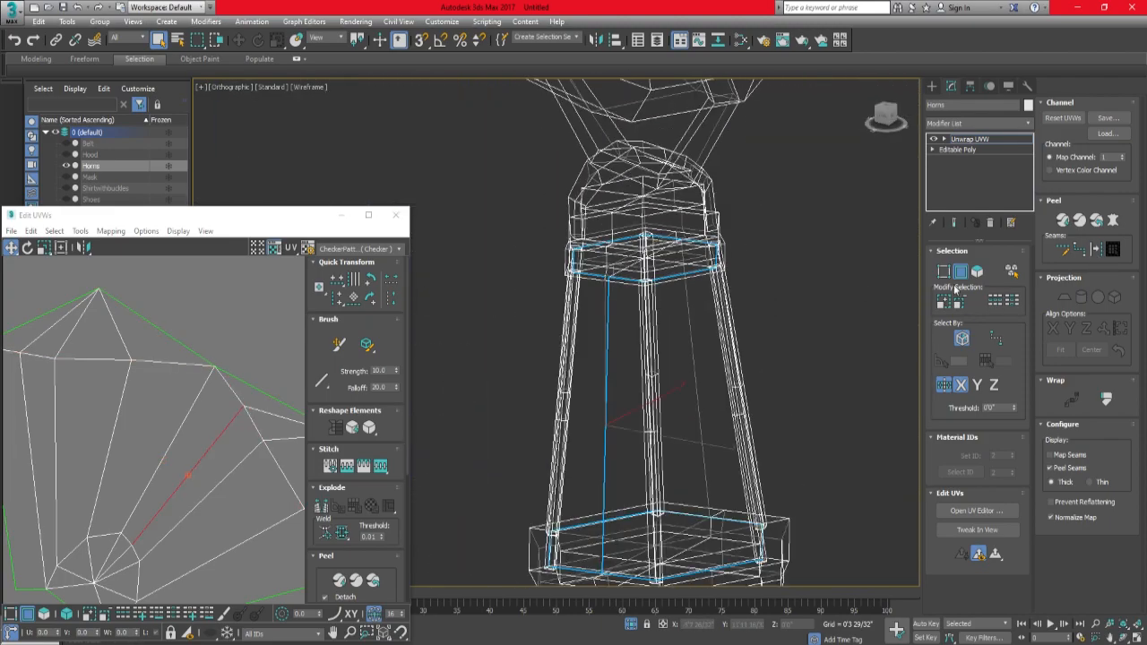
# Switch to polygon selection and apply Reset Peel to the pendant body.
pyautogui.click(976, 271)
pyautogui.scroll(-8, 567, 331)
pyautogui.scroll(-5, 215, 387)
pyautogui.click(1095, 220)
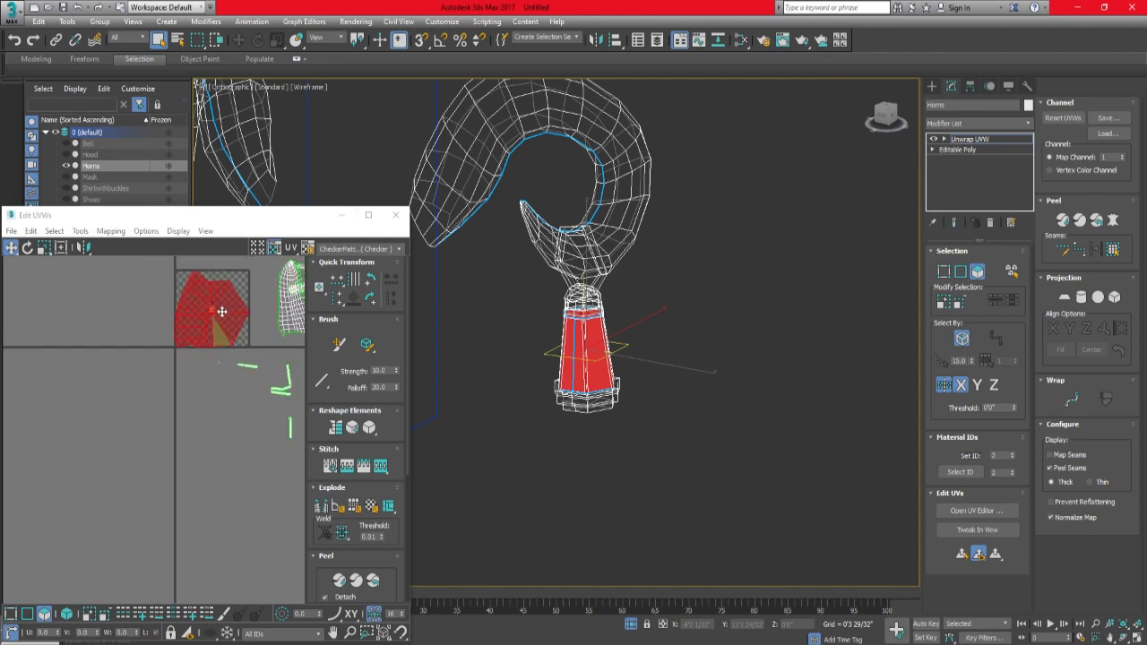
# Move the peeled body shells off the checker tile and separate the hexagonal end shells from the curved side strip.
pyautogui.moveTo(222, 312); pyautogui.dragTo(191, 433)
pyautogui.scroll(3, 208, 482)
pyautogui.click(199, 385)
pyautogui.click(66, 613)
pyautogui.moveTo(208, 394); pyautogui.dragTo(260, 486)
pyautogui.moveTo(191, 412); pyautogui.dragTo(240, 488)
pyautogui.click(123, 391)
pyautogui.scroll(-2, 231, 475)
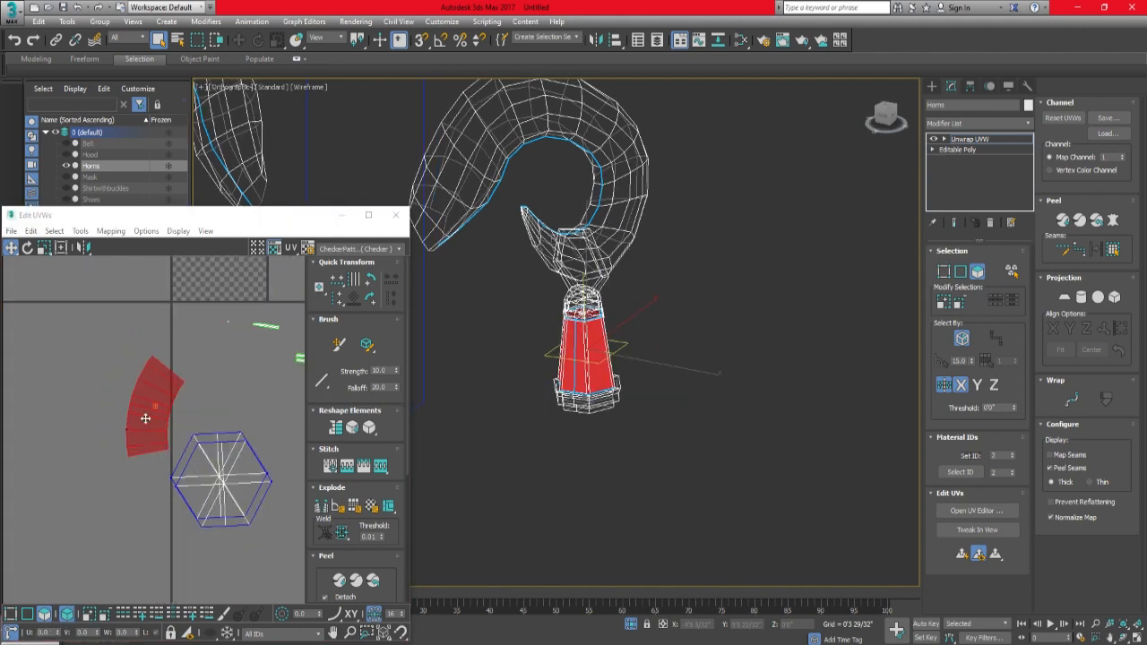
# Select both horns, apply Reset Peel and move their shells away from the remaining cluster.
pyautogui.moveTo(746, 153); pyautogui.dragTo(812, 240, button='middle')
pyautogui.scroll(-3, 813, 239)
pyautogui.click(744, 238)
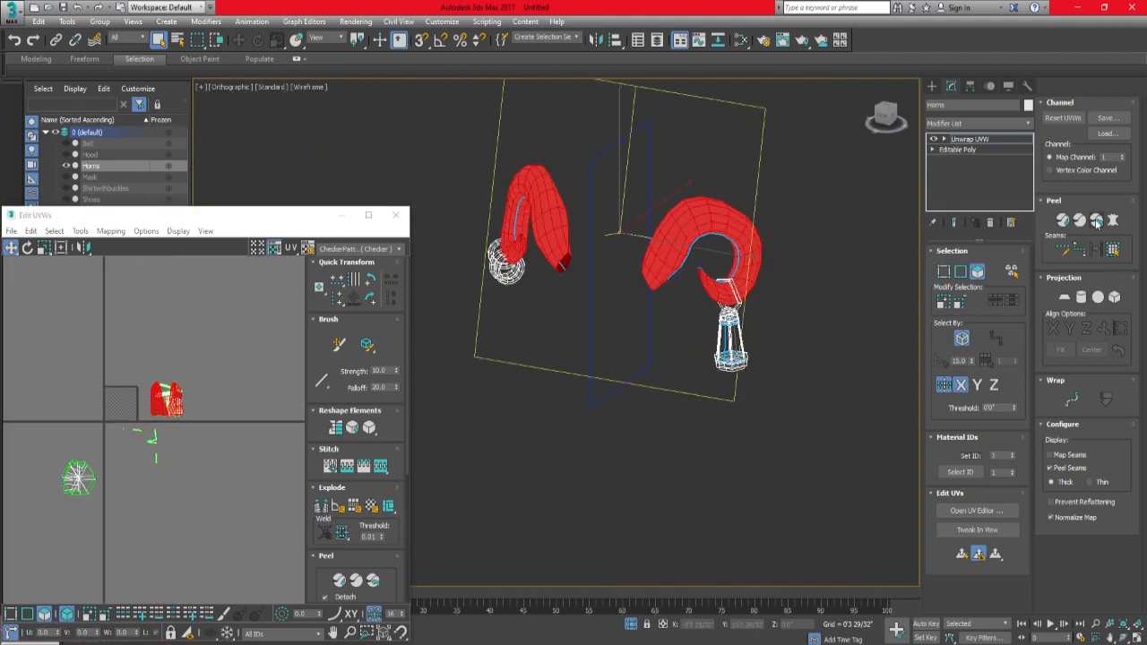
pyautogui.moveTo(136, 416); pyautogui.dragTo(103, 429)
pyautogui.scroll(5, 103, 431)
pyautogui.moveTo(134, 377); pyautogui.dragTo(132, 457)
pyautogui.scroll(-4, 132, 453)
# Select the UV shells of the pendant's base and cap and move them below the remaining cluster.
pyautogui.scroll(4, 137, 397)
pyautogui.click(242, 366)
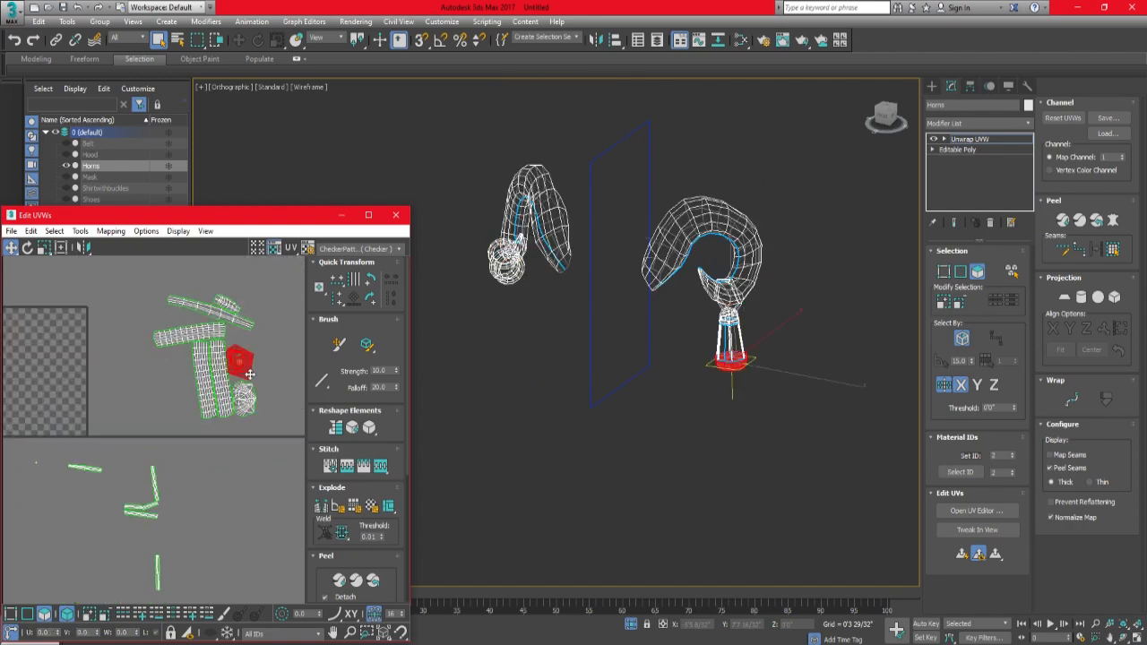
pyautogui.keyDown('ctrl'); pyautogui.moveTo(244, 399); pyautogui.dragTo(252, 497); pyautogui.keyUp('ctrl')
pyautogui.scroll(2, 739, 370)
pyautogui.scroll(6, 744, 367)
# Switch to edge selection in shaded display and select the outer edge loop of the pendant's base.
pyautogui.press('2')
pyautogui.press('F3')
pyautogui.scroll(2, 699, 385)
pyautogui.moveTo(717, 421)
pyautogui.mouseDown(button='middle')
pyautogui.moveTo(806, 293)
pyautogui.moveTo(705, 449)
pyautogui.mouseUp(button='middle')
pyautogui.scroll(4, 756, 327)
pyautogui.doubleClick(768, 392)
# Add the cap's edge loop to the selection, convert both loops to peel seams and return to polygon selection.
pyautogui.scroll(-5, 753, 367)
pyautogui.keyDown('alt'); pyautogui.moveTo(716, 341); pyautogui.dragTo(699, 358, button='middle'); pyautogui.keyUp('alt')
pyautogui.scroll(4, 643, 392)
pyautogui.moveTo(654, 188); pyautogui.dragTo(646, 326, button='middle')
pyautogui.keyDown('ctrl'); pyautogui.doubleClick(646, 325); pyautogui.keyUp('ctrl')
pyautogui.scroll(-4, 654, 321)
pyautogui.click(1092, 254)
pyautogui.click(976, 272)
pyautogui.scroll(-1, 727, 385)
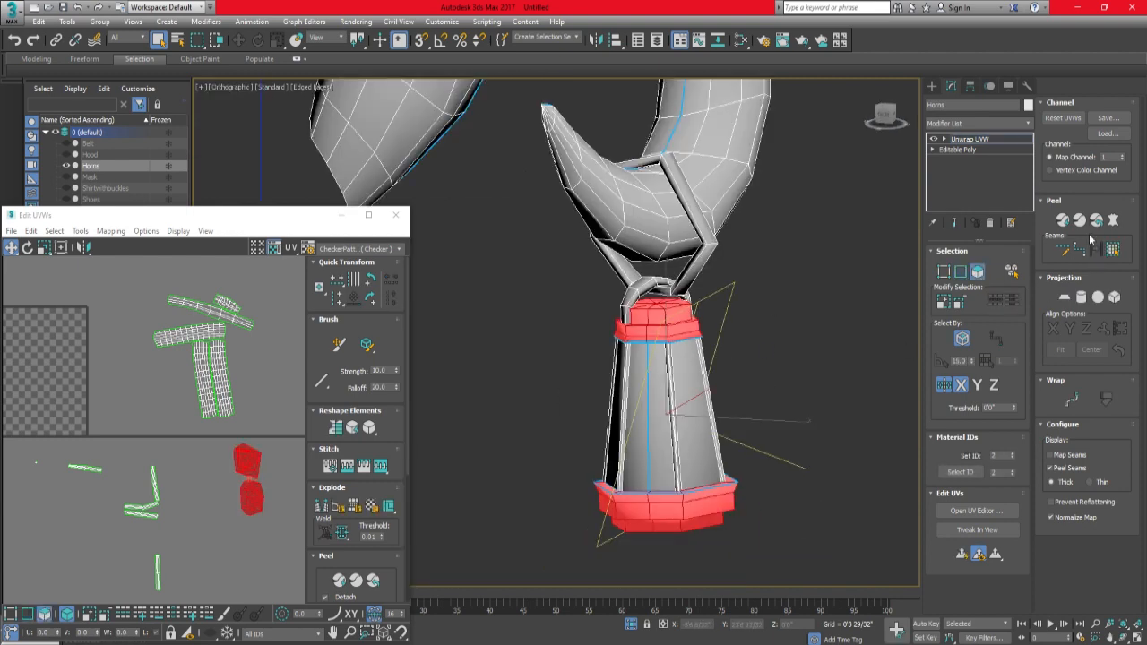
# Apply Reset Peel to the pendant's base and cap and spread the resulting shells apart in the UV editor.
pyautogui.scroll(-4, 223, 416)
pyautogui.moveTo(112, 328); pyautogui.dragTo(205, 359, button='middle')
pyautogui.scroll(2, 141, 354)
pyautogui.click(141, 354)
pyautogui.moveTo(187, 373); pyautogui.dragTo(117, 442)
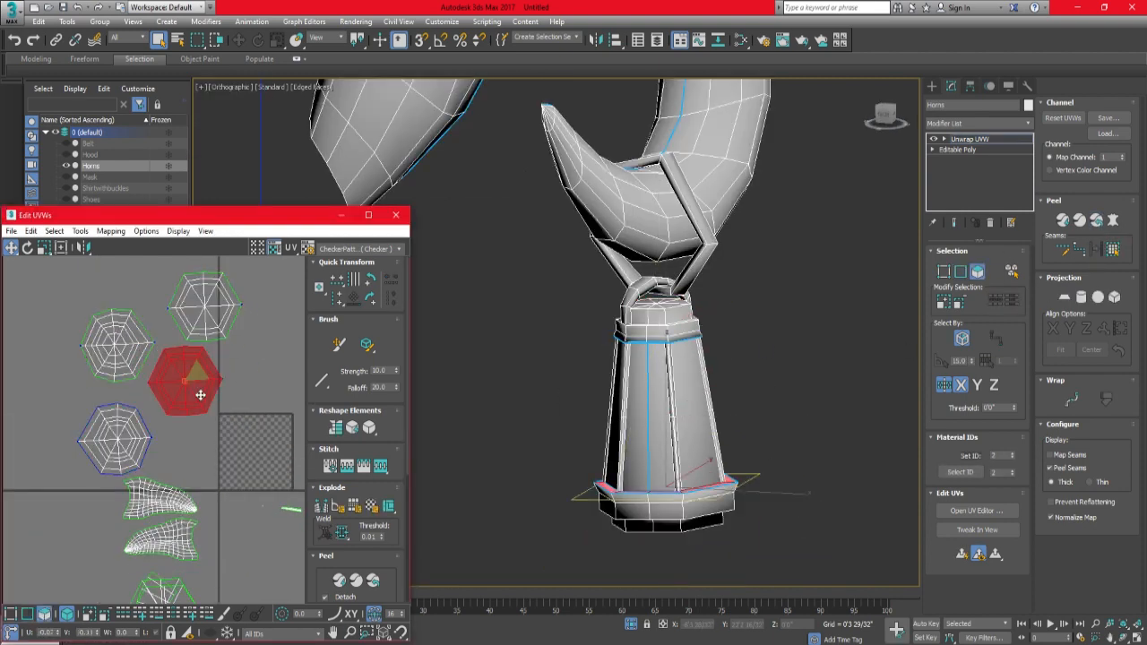
# Move the selected pendant base shell clear of the neighbouring shells and select the shell of the pendant's small hanging loop.
pyautogui.moveTo(200, 394); pyautogui.dragTo(198, 417)
pyautogui.scroll(6, 632, 320)
pyautogui.click(1092, 252)
pyautogui.moveTo(278, 417); pyautogui.dragTo(85, 395, button='middle')
pyautogui.scroll(5, 187, 388)
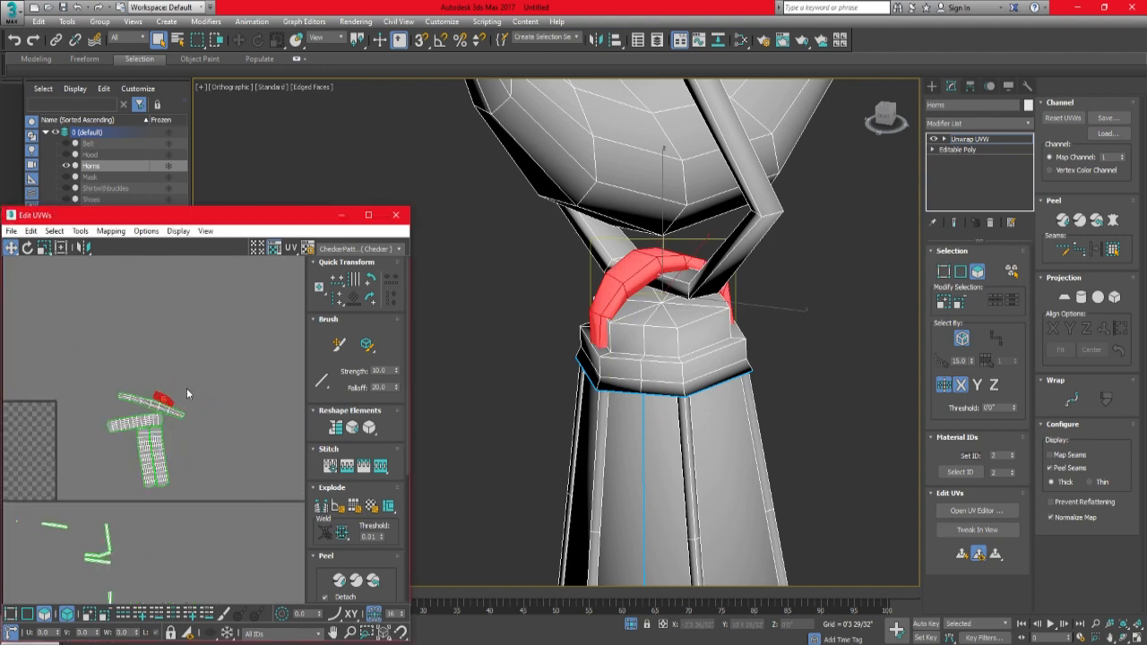
pyautogui.moveTo(186, 388); pyautogui.dragTo(227, 361, button='middle')
pyautogui.moveTo(95, 531); pyautogui.dragTo(195, 496, button='middle')
# Select the lengthwise edge loop on the pendant's body, apply Reset Peel to the part and move its shell below the others.
pyautogui.click(125, 402)
pyautogui.scroll(-2, 621, 453)
pyautogui.keyDown('alt'); pyautogui.moveTo(762, 453); pyautogui.dragTo(598, 412, button='middle'); pyautogui.keyUp('alt')
pyautogui.click(960, 271)
pyautogui.scroll(2, 704, 391)
pyautogui.doubleClick(722, 391)
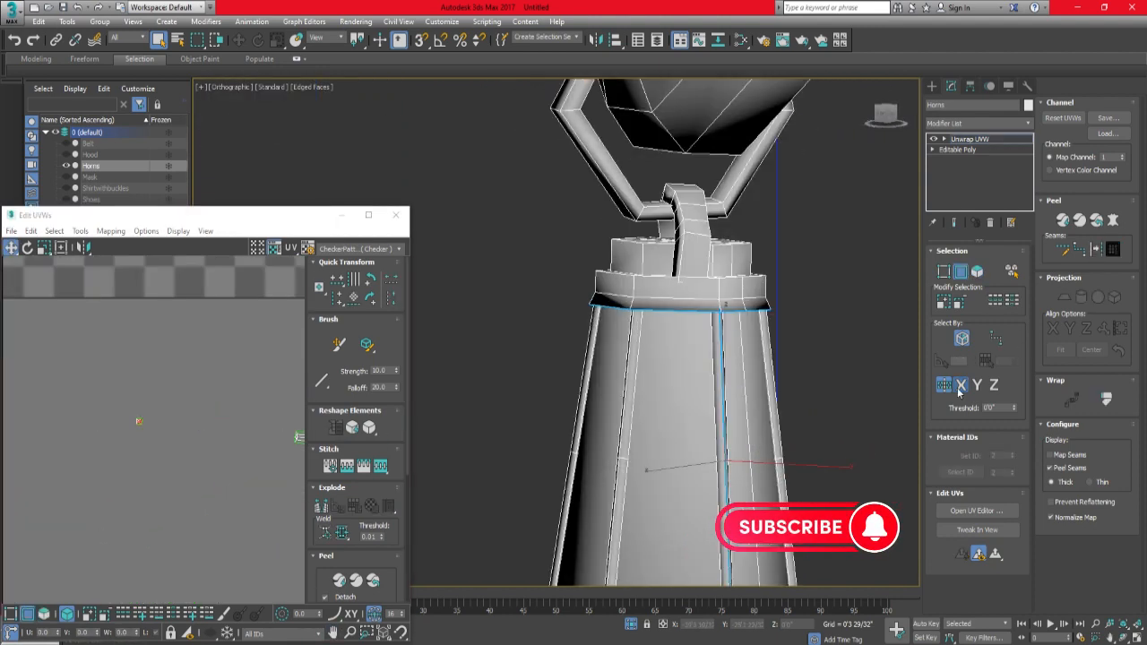
pyautogui.click(1097, 221)
pyautogui.scroll(-6, 238, 404)
pyautogui.moveTo(235, 373); pyautogui.dragTo(243, 451)
pyautogui.click(231, 414)
pyautogui.scroll(-2, 202, 391)
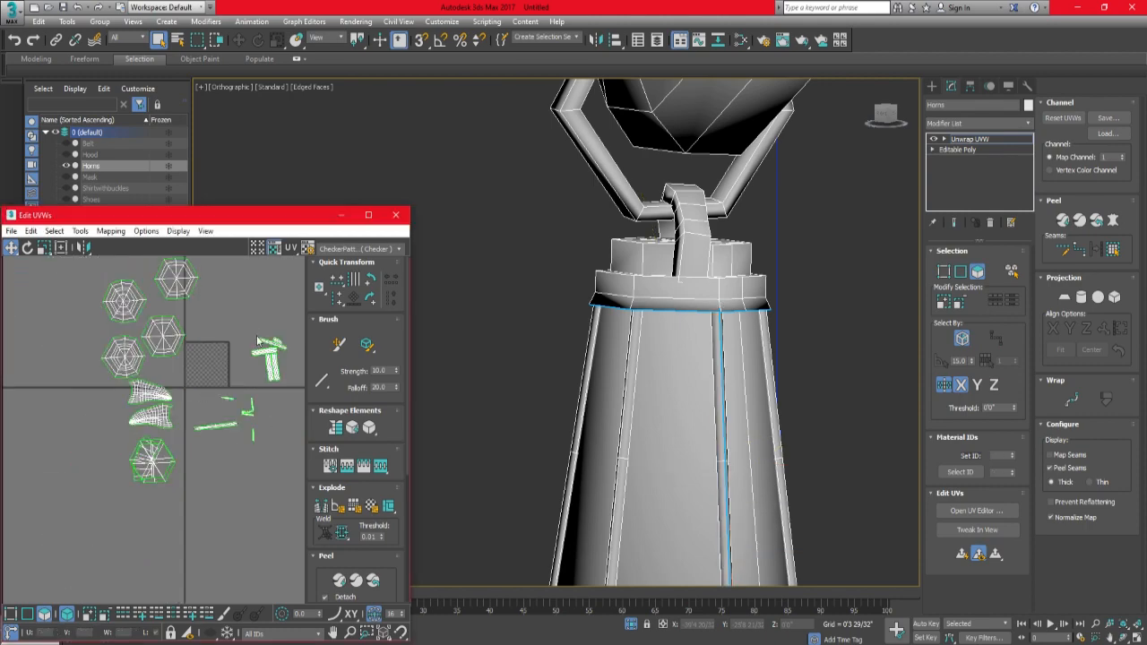
# Maximize the UV editor and pack all the UV shells with Pack UVs.
pyautogui.click(368, 215)
pyautogui.scroll(5, 685, 222)
pyautogui.scroll(-5, 533, 439)
pyautogui.click(78, 20)
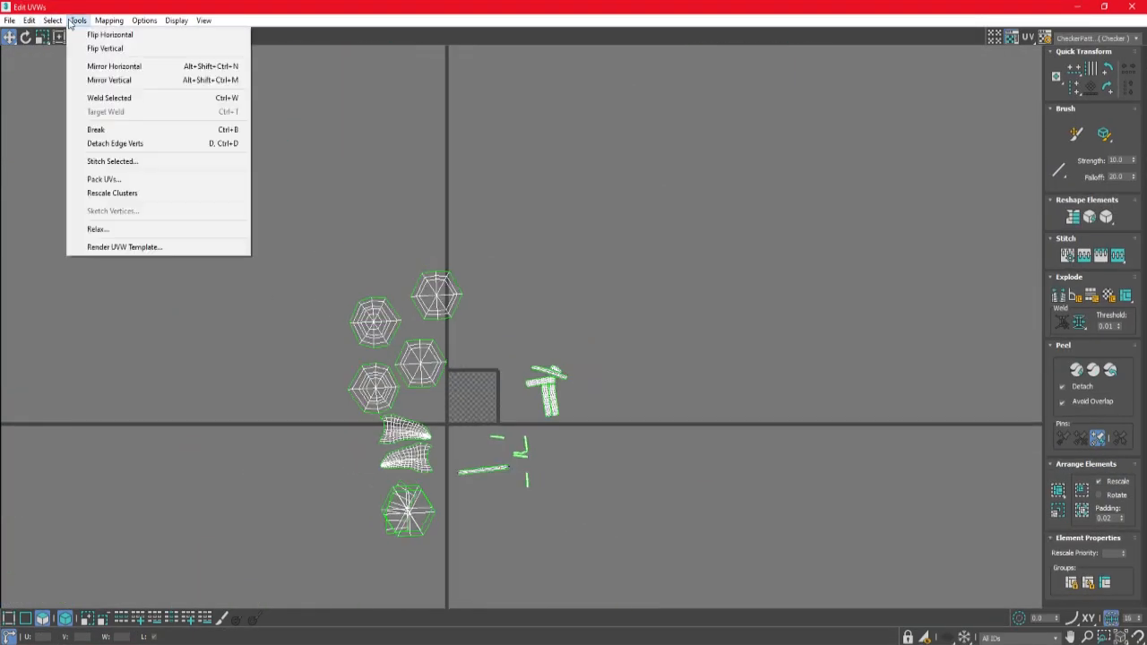
pyautogui.click(112, 180)
pyautogui.click(166, 110)
pyautogui.scroll(5, 512, 417)
# Move both horn shells into the UV square, stack them in its upper part and scale them down.
pyautogui.click(478, 376)
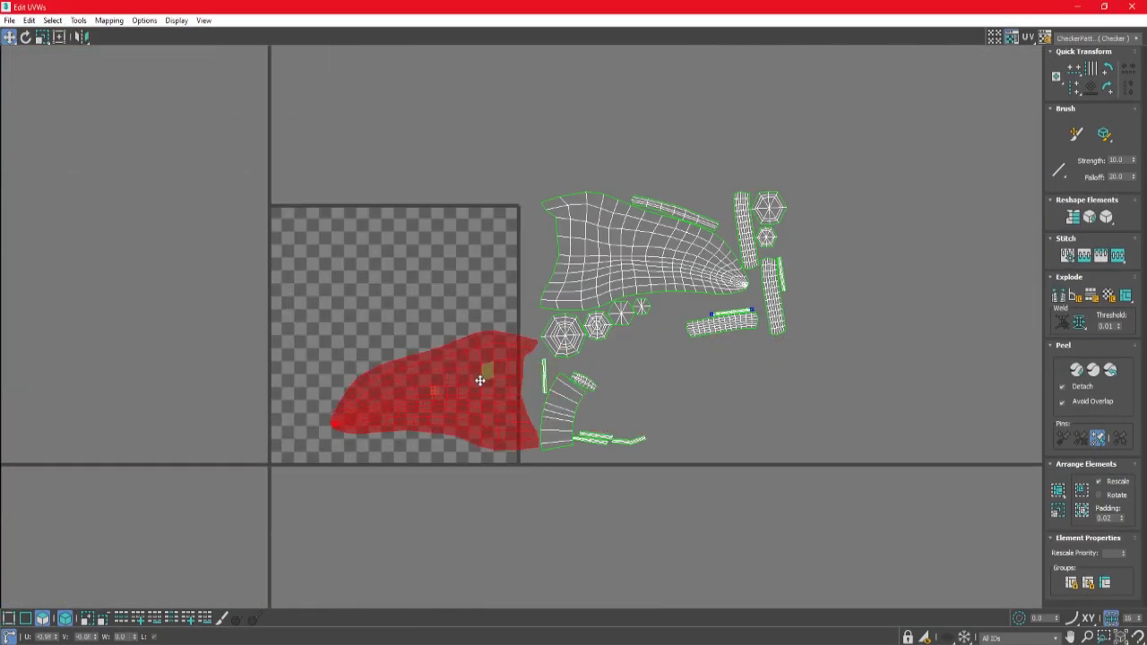
pyautogui.scroll(2, 479, 376)
pyautogui.moveTo(851, 179); pyautogui.dragTo(517, 279)
pyautogui.moveTo(542, 232); pyautogui.dragTo(502, 350)
pyautogui.moveTo(492, 249); pyautogui.dragTo(511, 165)
pyautogui.press('r')
pyautogui.moveTo(510, 164); pyautogui.dragTo(494, 191)
pyautogui.press('w')
pyautogui.scroll(-2, 742, 351)
# Return the UV editor to a smaller window and rotate the pendant body's curved shell to fit along the square's lower edge.
pyautogui.click(654, 394)
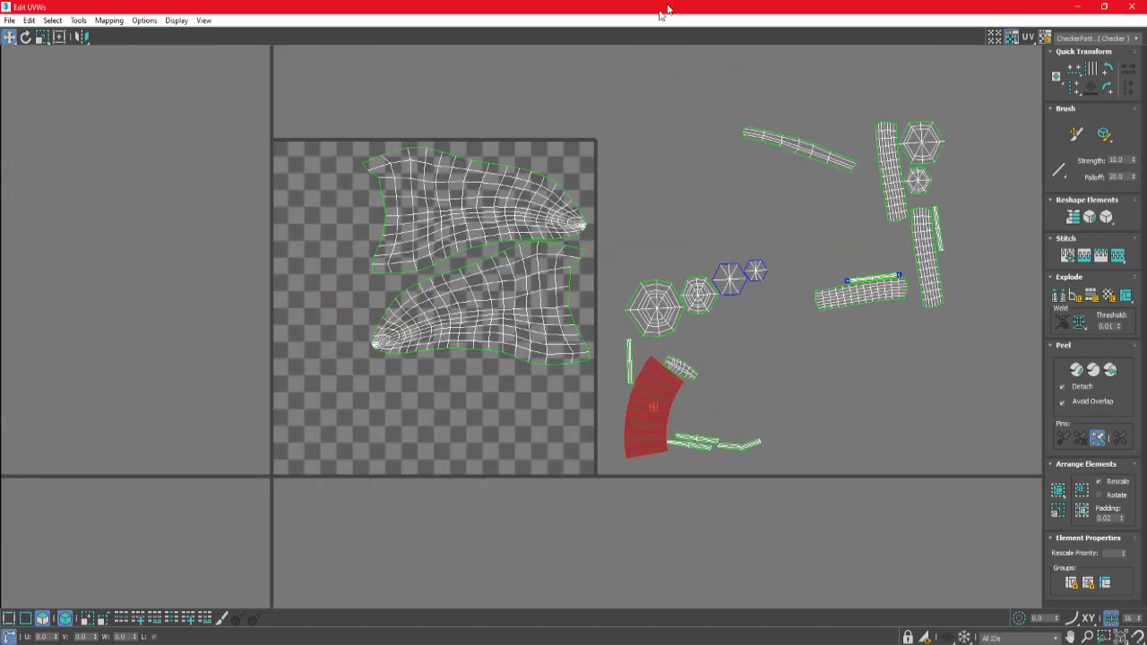
pyautogui.moveTo(662, 9); pyautogui.dragTo(217, 212)
pyautogui.scroll(-2, 224, 403)
pyautogui.scroll(2, 216, 427)
pyautogui.press('e')
pyautogui.moveTo(143, 420); pyautogui.dragTo(223, 426)
pyautogui.scroll(1, 222, 425)
pyautogui.scroll(-1, 210, 425)
# Select the octagonal shells of the pendant's base and cap and move them to the UV square's lower-left corner.
pyautogui.click(215, 350)
pyautogui.scroll(-1, 556, 466)
pyautogui.keyDown('alt'); pyautogui.moveTo(556, 502); pyautogui.dragTo(624, 356, button='middle'); pyautogui.keyUp('alt')
pyautogui.keyDown('ctrl'); pyautogui.click(247, 350); pyautogui.keyUp('ctrl')
pyautogui.scroll(-2, 249, 350)
pyautogui.moveTo(248, 350); pyautogui.dragTo(97, 405)
pyautogui.scroll(2, 127, 394)
# Rotate the pendant base's octagonal shell slightly so it sits neatly in the UV square's corner.
pyautogui.scroll(2, 82, 425)
pyautogui.click(82, 414)
pyautogui.press('e')
pyautogui.scroll(2, 96, 405)
pyautogui.moveTo(97, 405); pyautogui.dragTo(167, 405, button='middle')
pyautogui.moveTo(162, 399); pyautogui.dragTo(161, 391)
pyautogui.press('w')
# Place the pendant cap's shell beside the base's shell and scale it up.
pyautogui.click(206, 369)
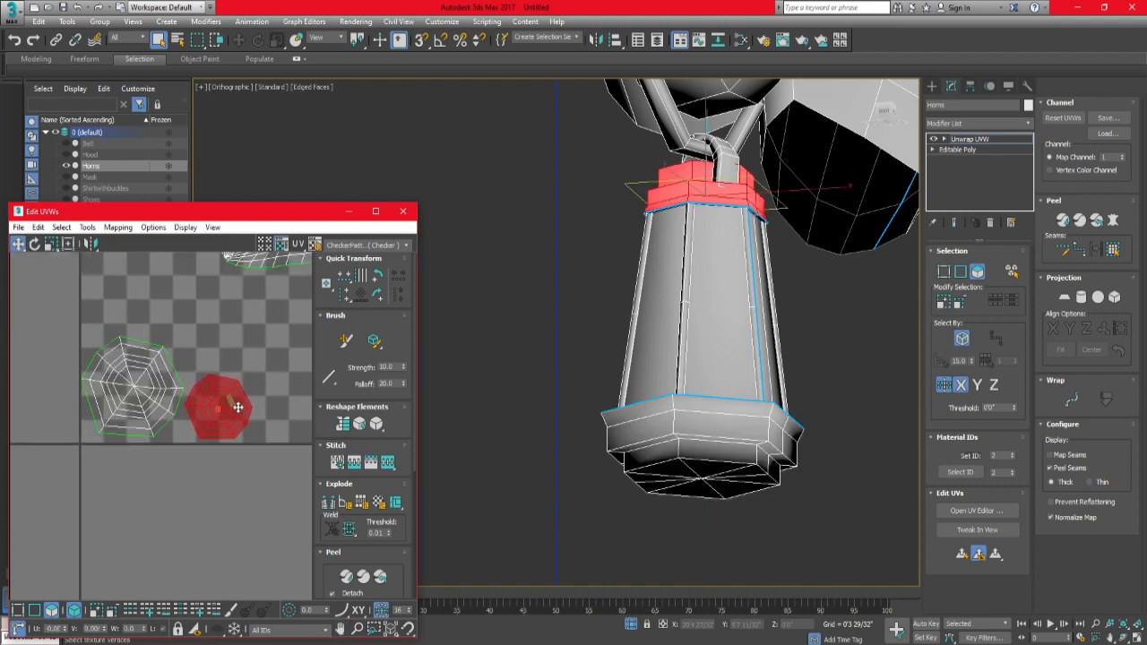
pyautogui.scroll(-3, 198, 408)
pyautogui.scroll(4, 197, 409)
pyautogui.press('r')
pyautogui.moveTo(161, 402); pyautogui.dragTo(167, 384)
pyautogui.press('w')
# Select the two small radial shells outside the UV square and move them between the lower horn and the pendant body's shell.
pyautogui.scroll(-3, 165, 409)
pyautogui.moveTo(179, 434); pyautogui.dragTo(114, 478, button='middle')
pyautogui.moveTo(238, 348); pyautogui.dragTo(270, 377)
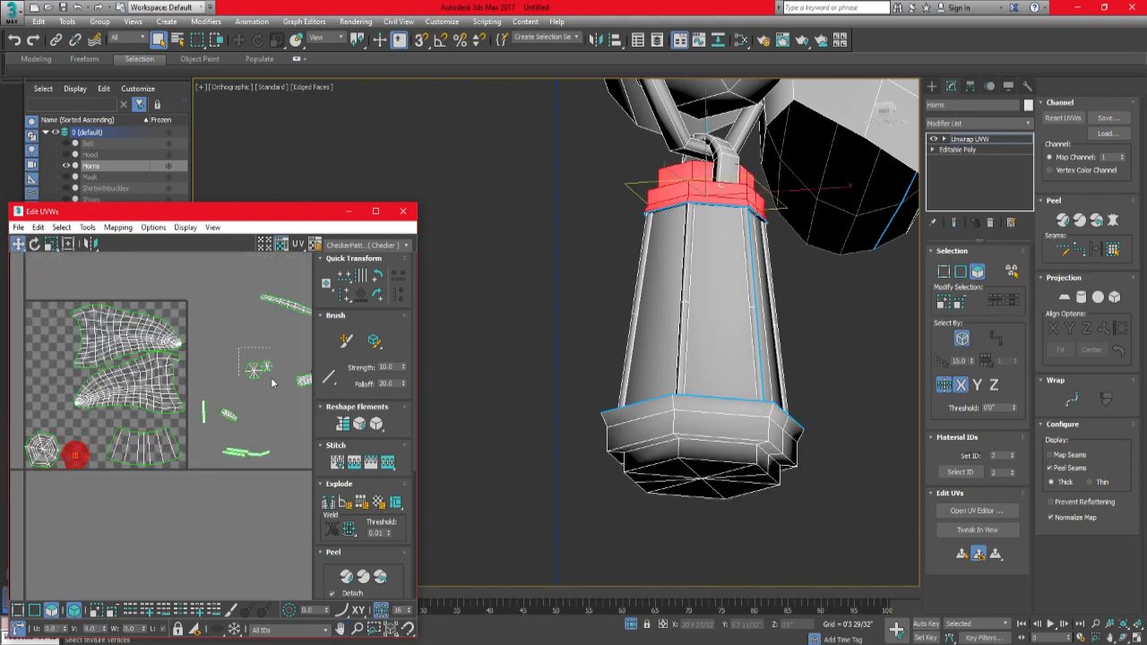
pyautogui.scroll(1, 141, 425)
pyautogui.scroll(-2, 141, 424)
pyautogui.moveTo(282, 324); pyautogui.dragTo(215, 339, button='middle')
pyautogui.scroll(2, 218, 337)
# Rotate the third ring's strip to match the other two, line it up beside them and select all three strips.
pyautogui.click(278, 459)
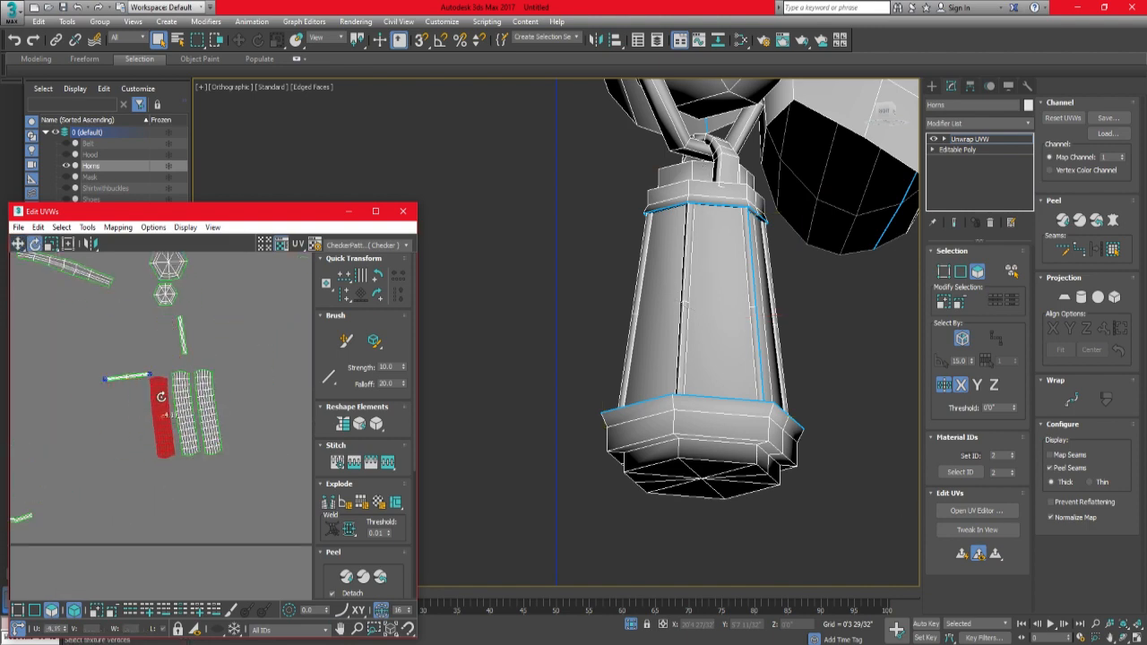
pyautogui.scroll(-5, 680, 331)
pyautogui.keyDown('alt'); pyautogui.moveTo(681, 331); pyautogui.dragTo(624, 355, button='middle'); pyautogui.keyUp('alt')
pyautogui.scroll(3, 789, 345)
pyautogui.moveTo(230, 400); pyautogui.dragTo(184, 425)
pyautogui.press('w')
pyautogui.scroll(-2, 191, 429)
pyautogui.moveTo(191, 429); pyautogui.dragTo(285, 411, button='middle')
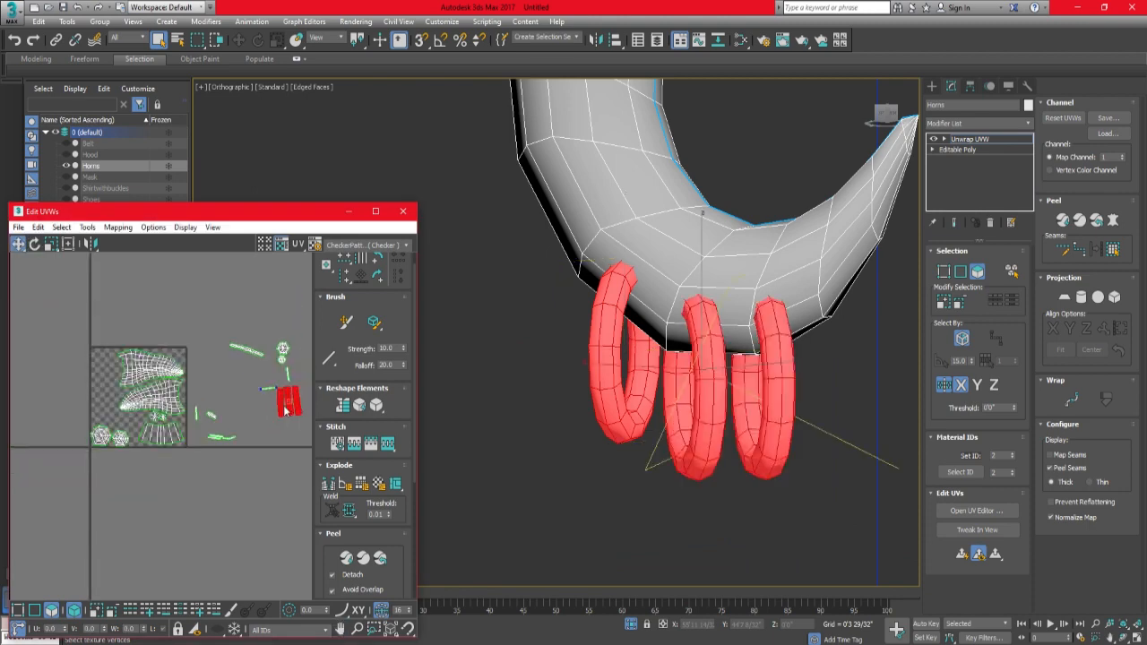
# Straighten the three ring strips vertically and place them in the UV square's upper-left corner.
pyautogui.scroll(5, 107, 366)
pyautogui.press('e')
pyautogui.moveTo(143, 371); pyautogui.dragTo(114, 345)
pyautogui.scroll(2, 121, 355)
pyautogui.press('e')
pyautogui.press('w')
pyautogui.scroll(-6, 121, 348)
pyautogui.moveTo(266, 384); pyautogui.dragTo(202, 376, button='middle')
pyautogui.click(202, 375)
# Move the hexagonal link's strip into the UV square and rotate it vertically below the ring strips.
pyautogui.click(261, 339)
pyautogui.scroll(-5, 681, 336)
pyautogui.moveTo(744, 339); pyautogui.dragTo(601, 333, button='middle')
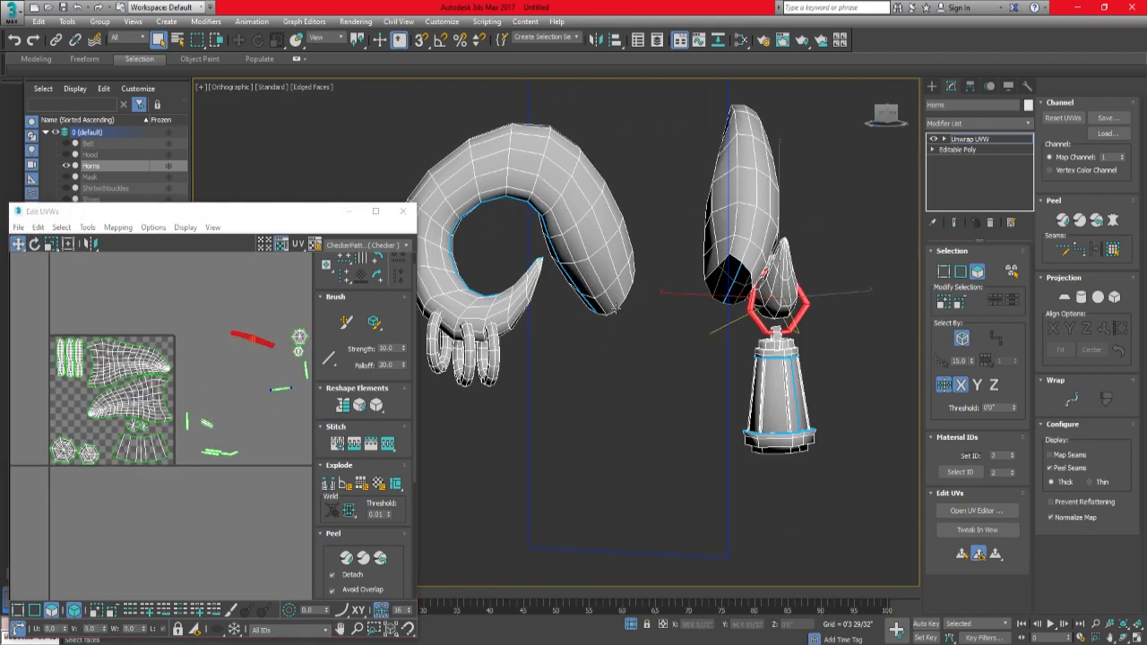
pyautogui.scroll(-3, 600, 329)
pyautogui.moveTo(259, 344); pyautogui.dragTo(289, 341, button='middle')
pyautogui.moveTo(289, 341); pyautogui.dragTo(105, 394)
pyautogui.scroll(4, 105, 394)
pyautogui.press('e')
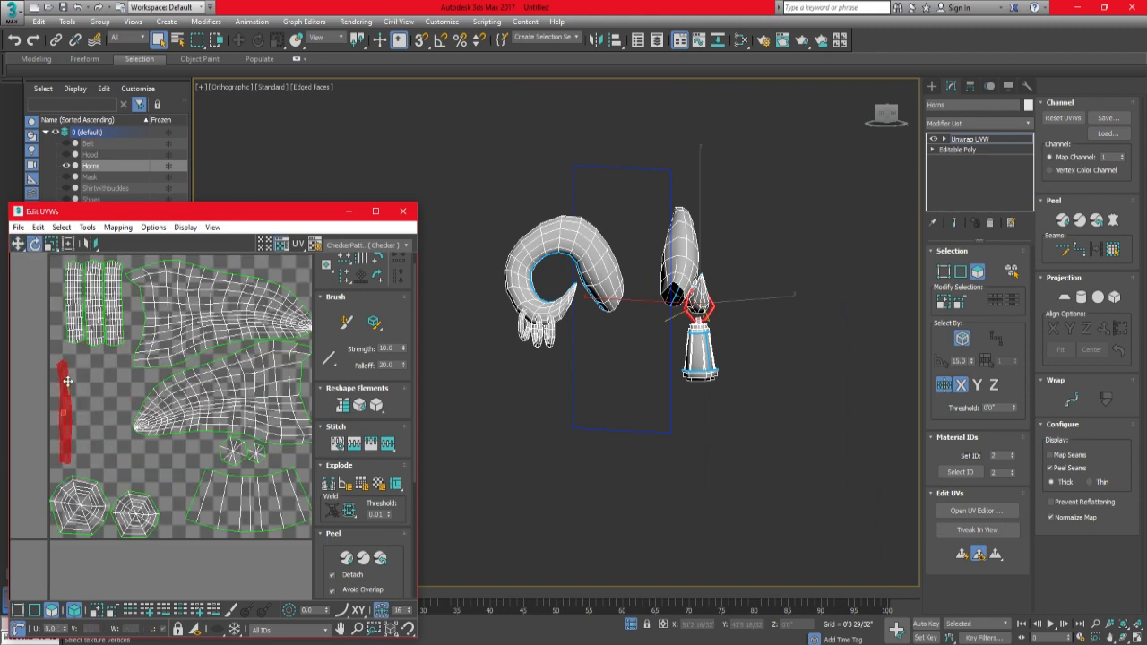
pyautogui.press('w')
# Rotate the small hanging loop's strip horizontally and place it beside the small radial shells above the pendant body's shell.
pyautogui.scroll(-5, 115, 388)
pyautogui.scroll(6, 235, 397)
pyautogui.click(199, 372)
pyautogui.press('e')
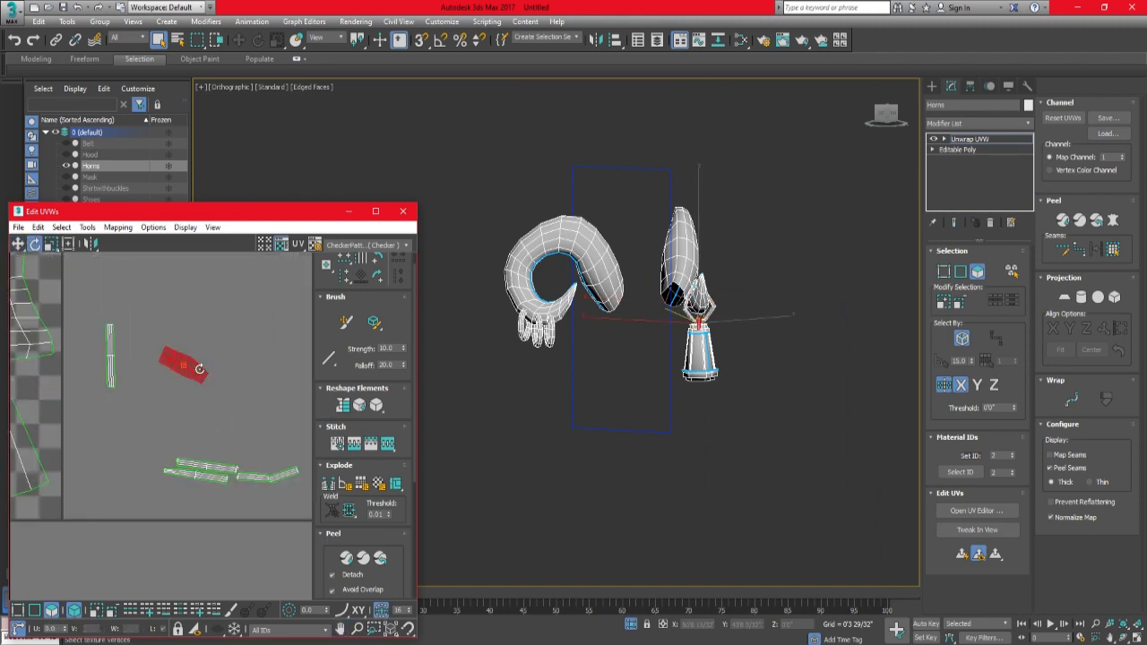
pyautogui.moveTo(200, 368); pyautogui.dragTo(237, 387)
pyautogui.scroll(-4, 238, 388)
pyautogui.scroll(4, 175, 390)
pyautogui.moveTo(165, 383); pyautogui.dragTo(169, 381)
# Select the two octagonal end shells of the pendant's body and fit them into the gap above the base and cap shells.
pyautogui.scroll(-6, 169, 382)
pyautogui.keyDown('ctrl'); pyautogui.moveTo(250, 288); pyautogui.dragTo(265, 322); pyautogui.keyUp('ctrl')
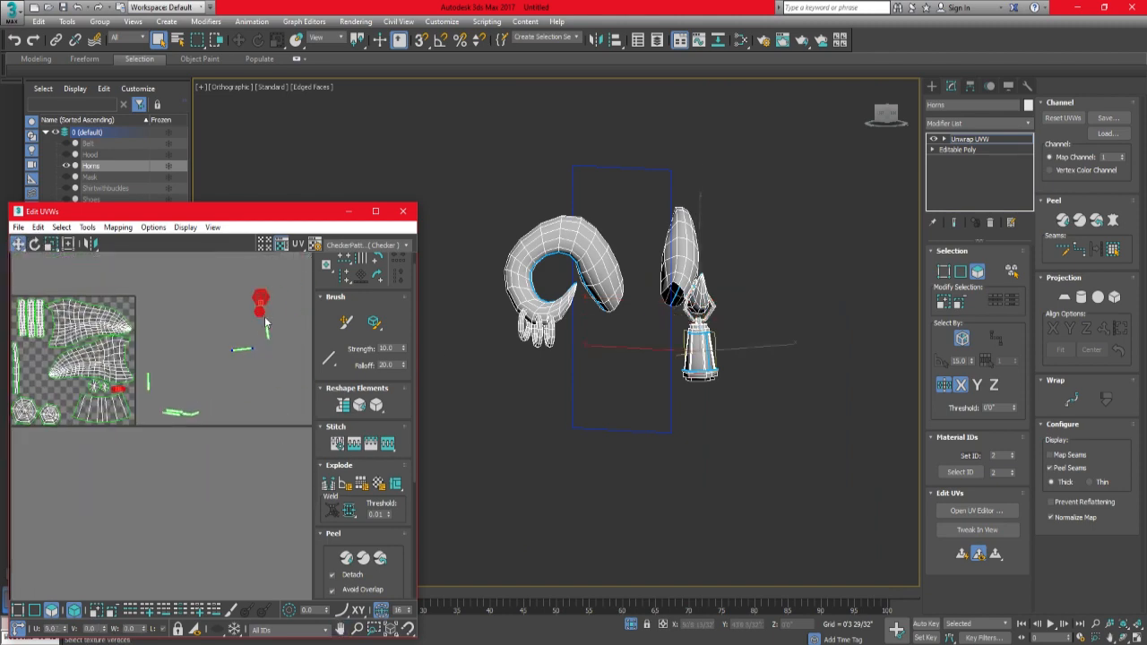
pyautogui.scroll(4, 70, 391)
pyautogui.keyDown('alt'); pyautogui.moveTo(695, 327); pyautogui.dragTo(699, 350, button='middle'); pyautogui.keyUp('alt')
pyautogui.scroll(4, 699, 349)
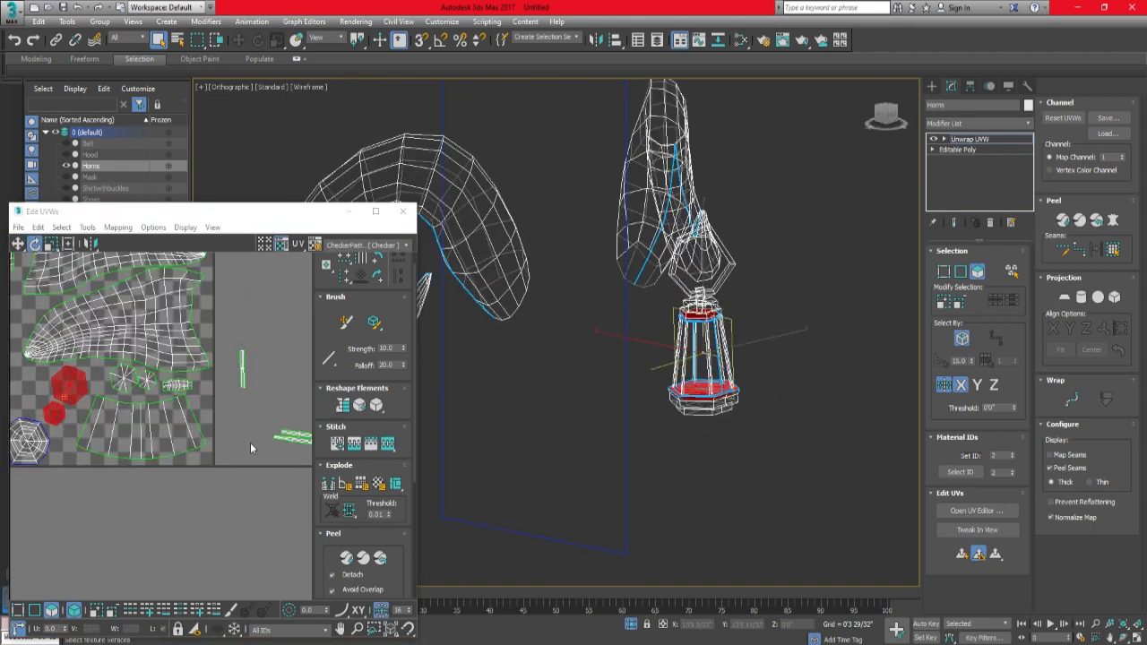
pyautogui.moveTo(89, 421); pyautogui.dragTo(160, 422, button='middle')
pyautogui.scroll(1, 156, 422)
pyautogui.press('e')
pyautogui.moveTo(151, 383); pyautogui.dragTo(151, 382)
pyautogui.press('r')
# Select the remaining thin strips outside the UV square, apply Rescale Clusters and pack them with Pack UVs.
pyautogui.scroll(-4, 134, 387)
pyautogui.moveTo(261, 440); pyautogui.dragTo(160, 465, button='middle')
pyautogui.scroll(4, 160, 465)
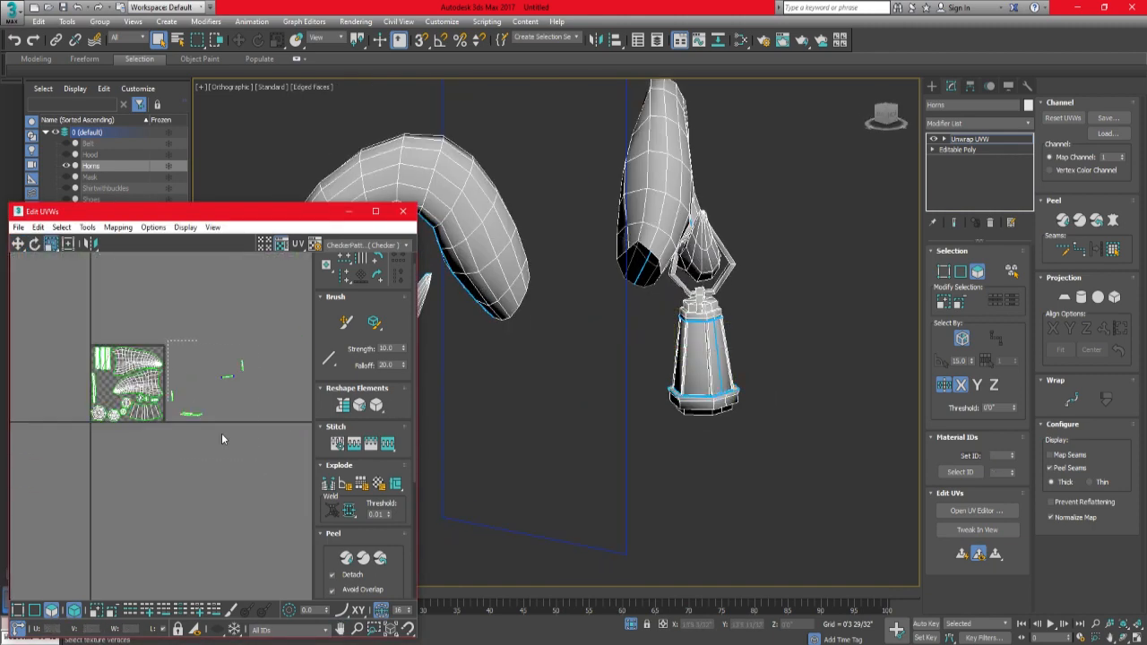
pyautogui.moveTo(222, 434); pyautogui.dragTo(256, 437)
pyautogui.click(87, 226)
pyautogui.click(121, 400)
pyautogui.moveTo(87, 227)
pyautogui.click(114, 387)
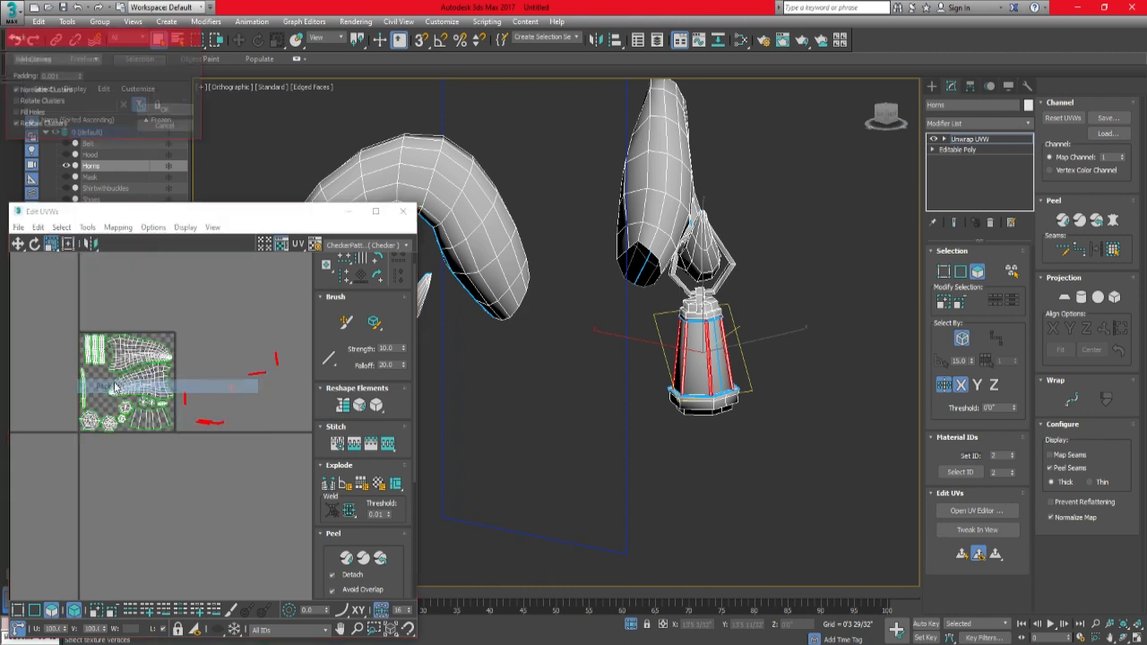
# Line up the pendant's thin edge strips, move them into the free area beside the lower horn and scale them to fit.
pyautogui.moveTo(134, 479); pyautogui.dragTo(149, 410, button='middle')
pyautogui.scroll(3, 149, 410)
pyautogui.click(169, 441)
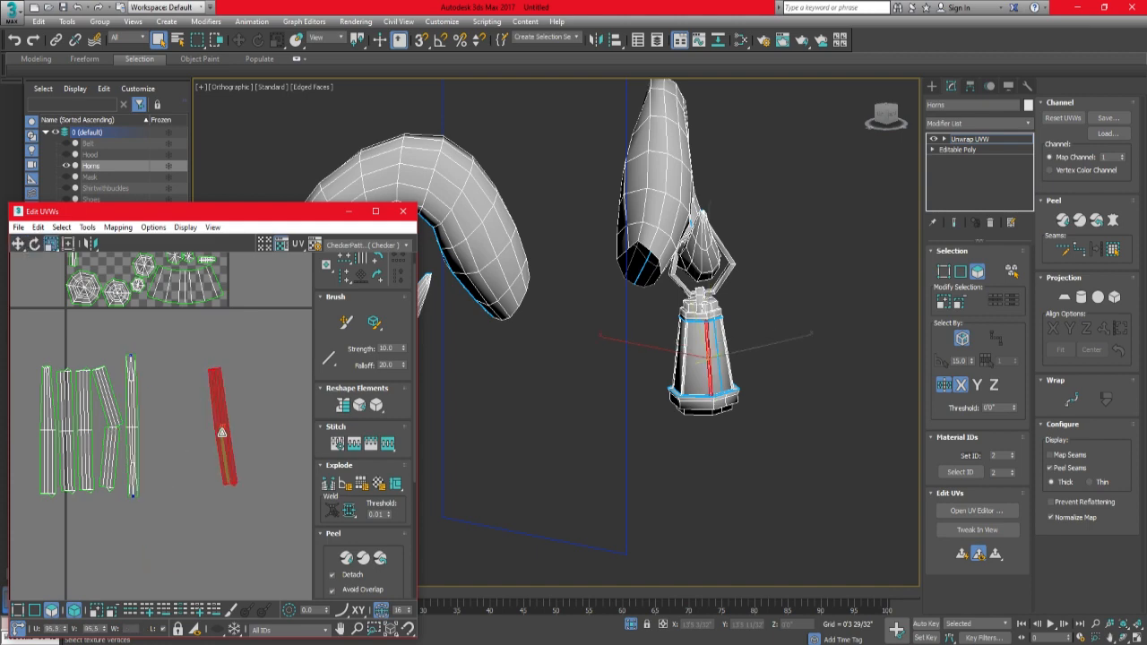
pyautogui.keyDown('ctrl'); pyautogui.click(47, 432); pyautogui.keyUp('ctrl')
pyautogui.moveTo(101, 395); pyautogui.dragTo(174, 511, button='middle')
pyautogui.moveTo(174, 512); pyautogui.dragTo(172, 333)
pyautogui.scroll(4, 172, 340)
pyautogui.press('r')
pyautogui.moveTo(169, 340)
pyautogui.mouseDown()
pyautogui.moveTo(166, 376)
pyautogui.moveTo(162, 335)
pyautogui.mouseUp()
pyautogui.press('w')
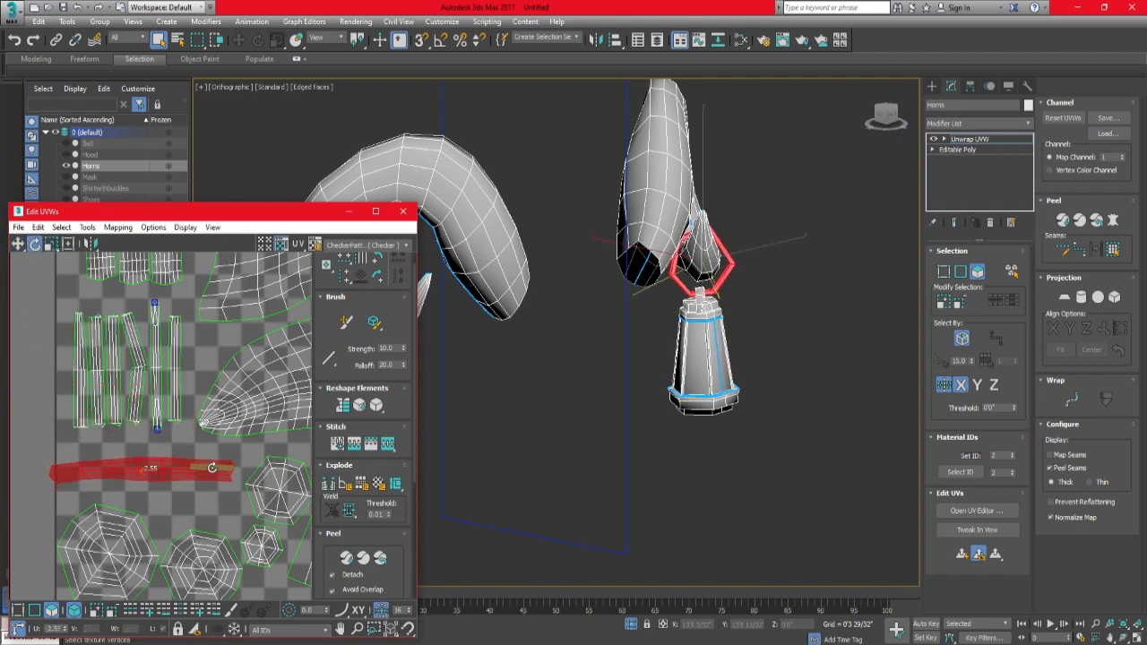
# Close the UV editor, collapse the horns' whole modifier stack and show the deselected model in the front view.
pyautogui.scroll(-5, 112, 431)
pyautogui.click(402, 212)
pyautogui.rightClick(954, 141)
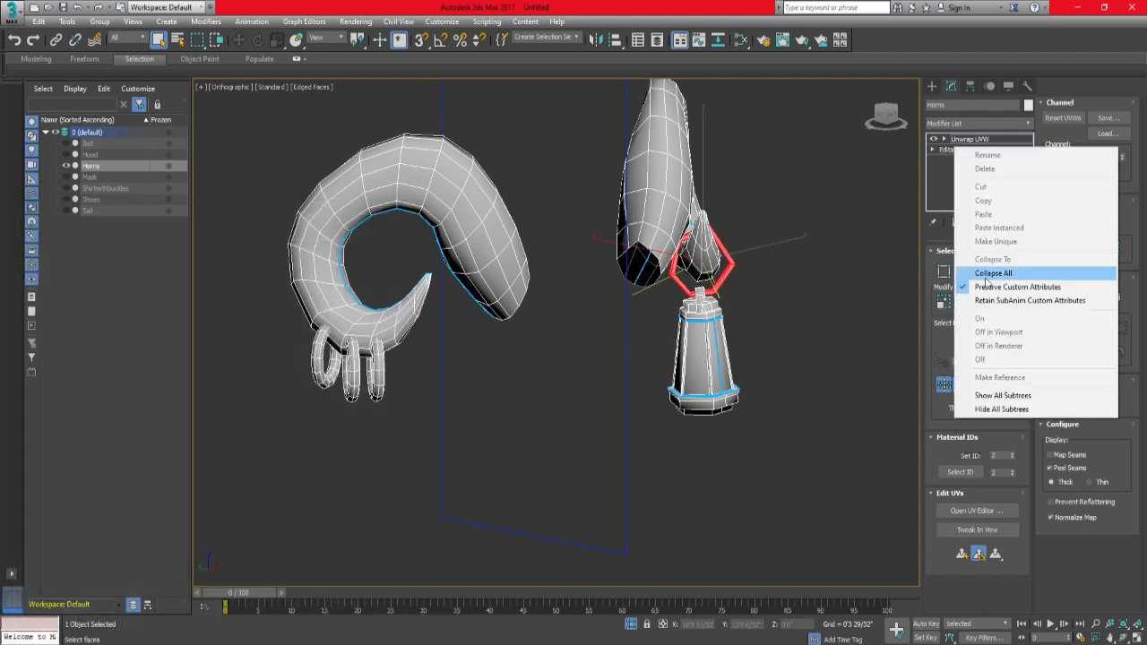
pyautogui.click(984, 273)
pyautogui.click(576, 364)
pyautogui.click(823, 328)
pyautogui.press('f')
pyautogui.scroll(-3, 432, 435)
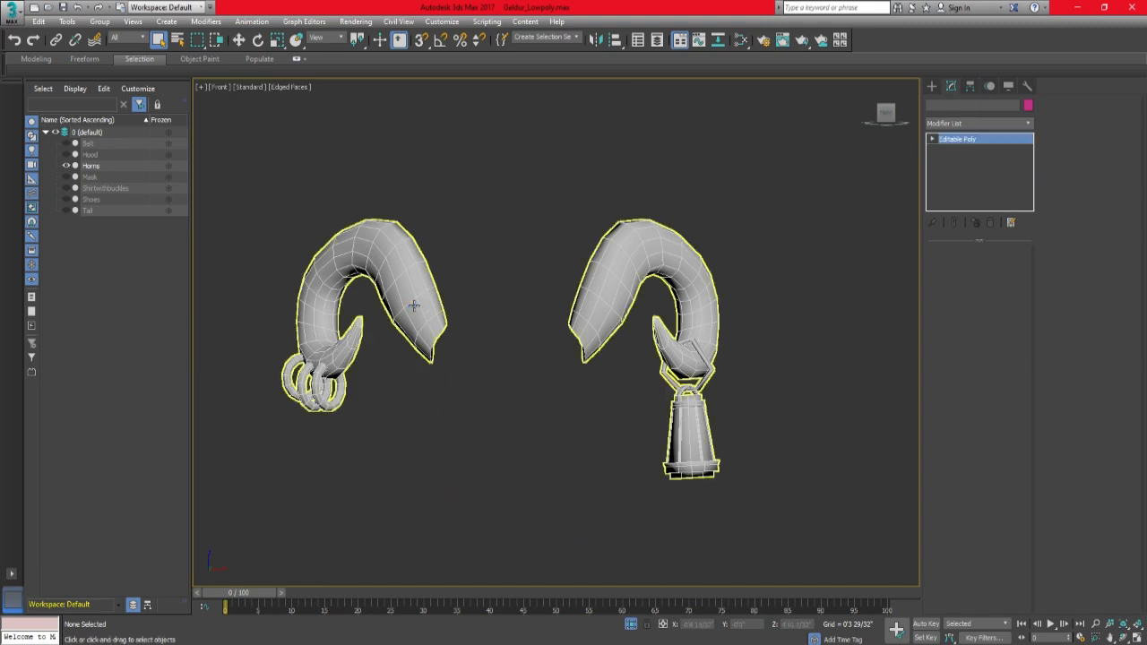
# Create a Physical Material named Horns, assign it to the horns and put the material editor away.
pyautogui.click(414, 306)
pyautogui.press('m')
pyautogui.moveTo(410, 204); pyautogui.dragTo(481, 258)
pyautogui.doubleClick(498, 267)
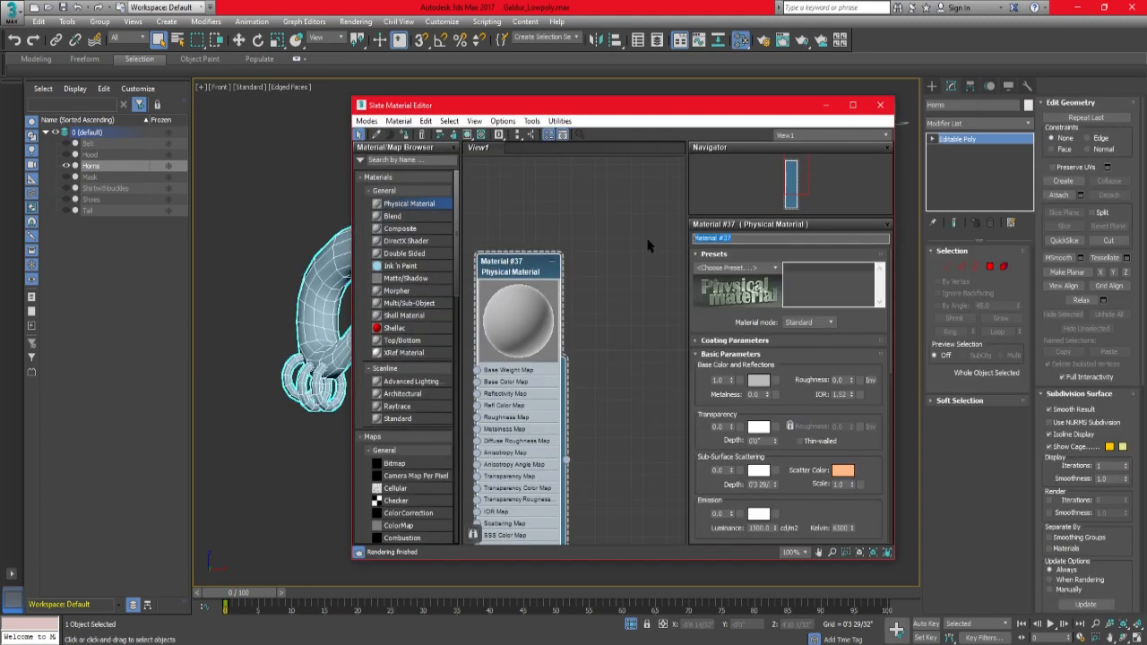
pyautogui.click(404, 134)
pyautogui.click(580, 374)
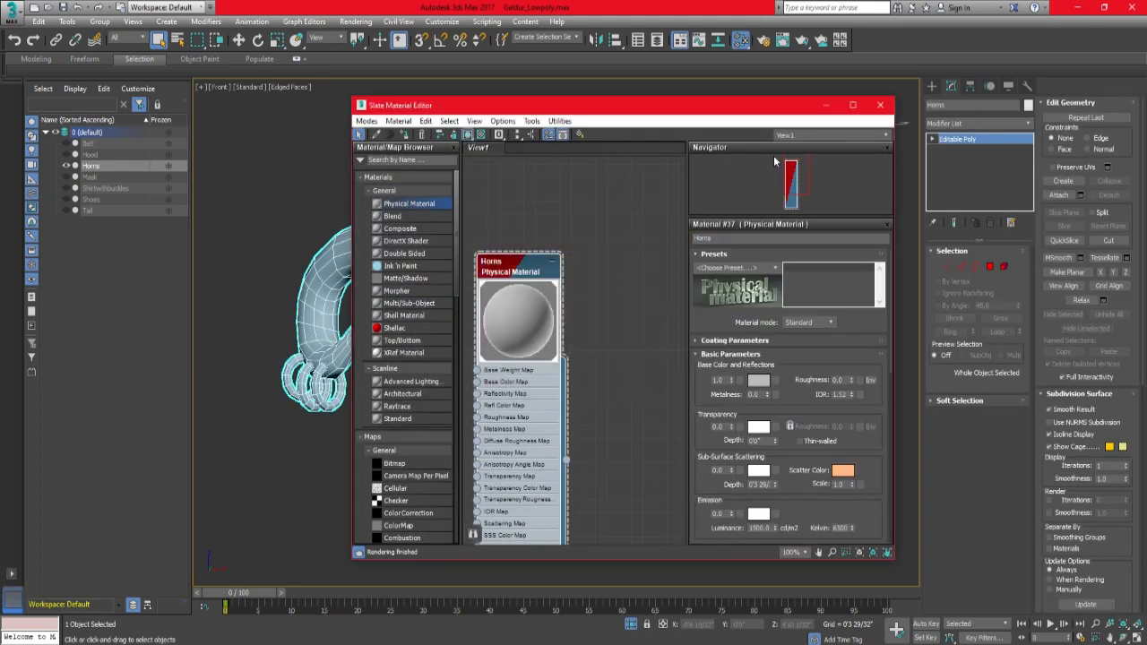
pyautogui.click(825, 105)
# Deselect the horns, exit isolation so the whole character shows, and hide the Horns object.
pyautogui.click(602, 184)
pyautogui.click(629, 624)
pyautogui.moveTo(550, 424); pyautogui.dragTo(485, 400, button='middle')
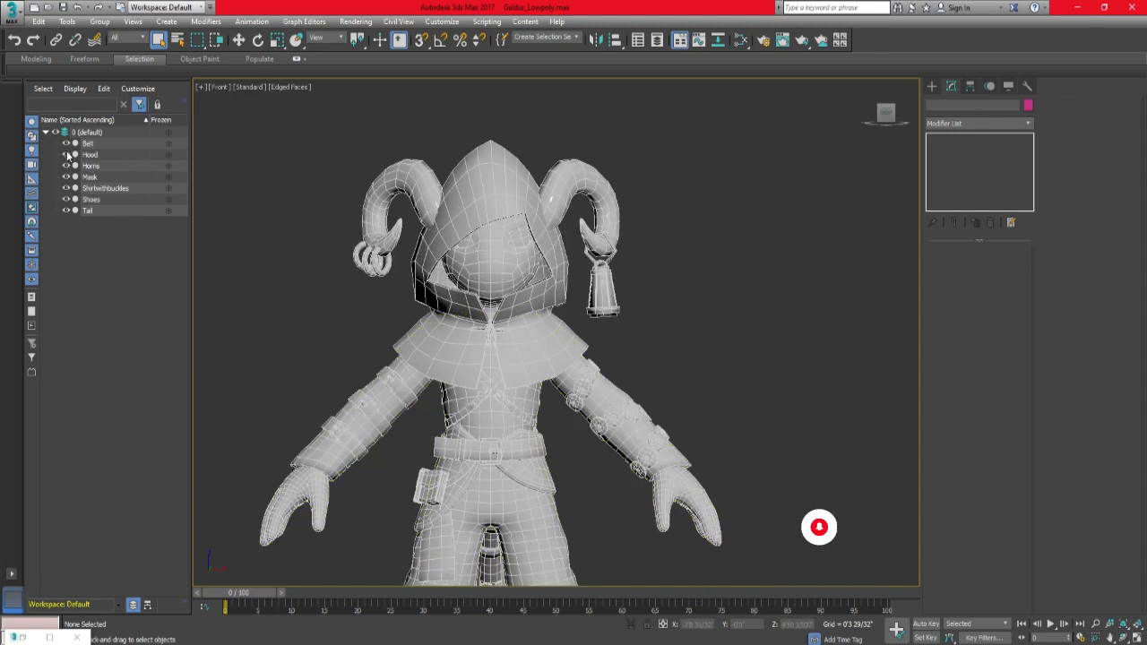
pyautogui.click(66, 166)
pyautogui.moveTo(489, 359); pyautogui.dragTo(515, 326, button='middle')
# Apply an Unwrap UVW modifier to the hood and open its UV editor beside the model.
pyautogui.click(510, 161)
pyautogui.click(958, 123)
pyautogui.press('u')
pyautogui.press('Return')
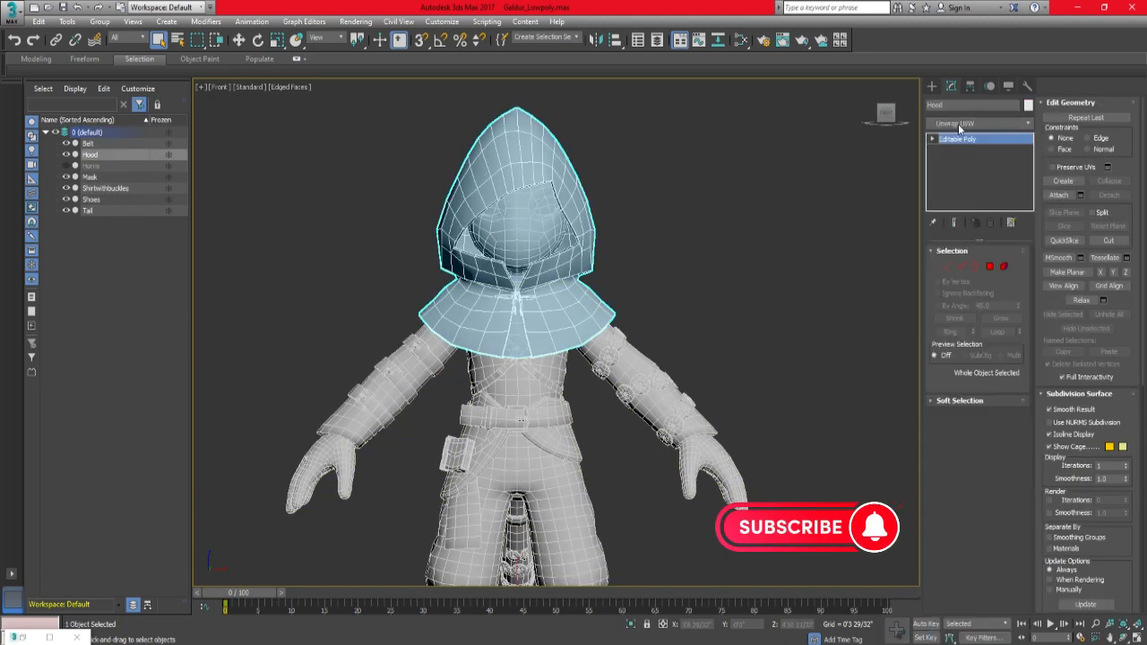
pyautogui.click(953, 517)
pyautogui.moveTo(233, 59); pyautogui.dragTo(247, 209)
pyautogui.scroll(-2, 243, 479)
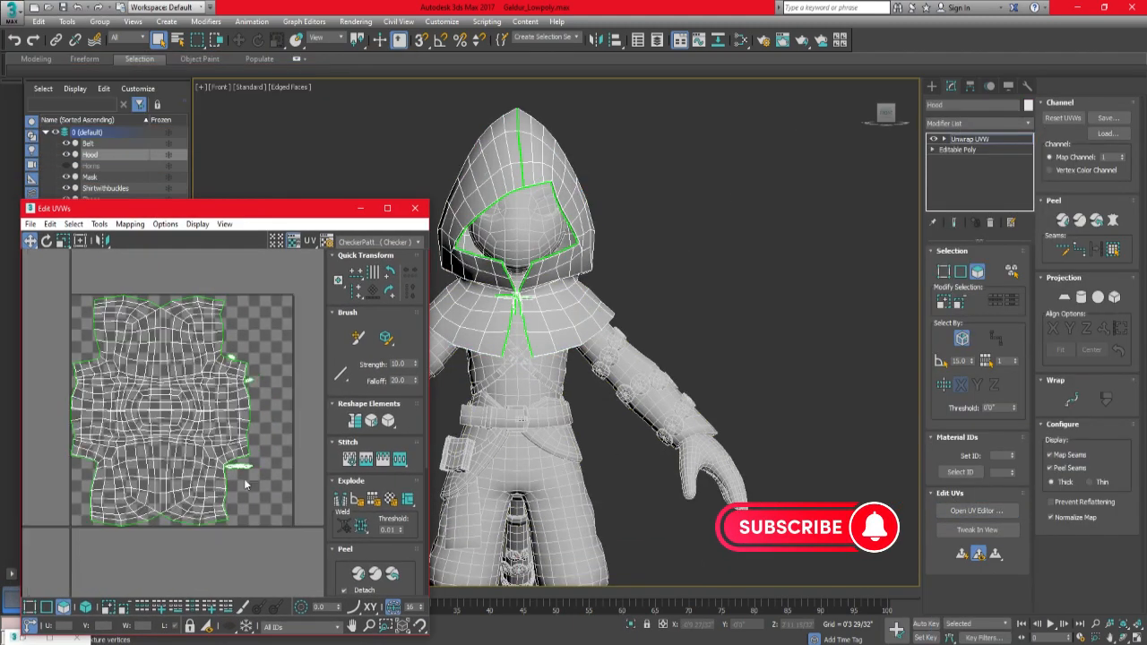
pyautogui.scroll(2, 243, 478)
pyautogui.moveTo(244, 479); pyautogui.dragTo(216, 460, button='middle')
pyautogui.scroll(-2, 264, 376)
pyautogui.click(32, 607)
pyautogui.moveTo(63, 273); pyautogui.dragTo(79, 295, button='middle')
pyautogui.moveTo(79, 296); pyautogui.dragTo(193, 345)
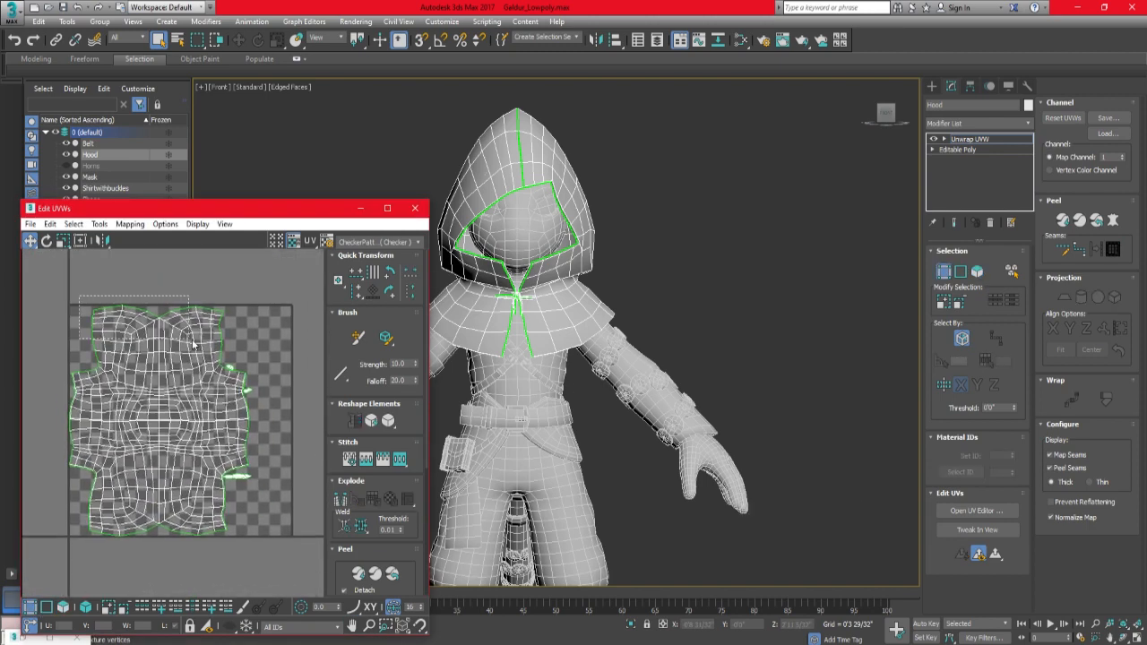
# Move the hood's small loose shells into the empty lower-right corner of the UV square, beside the large hood shell.
pyautogui.click(241, 475)
pyautogui.scroll(2, 248, 490)
pyautogui.scroll(2, 263, 387)
pyautogui.moveTo(237, 351); pyautogui.dragTo(256, 518)
pyautogui.scroll(-1, 253, 481)
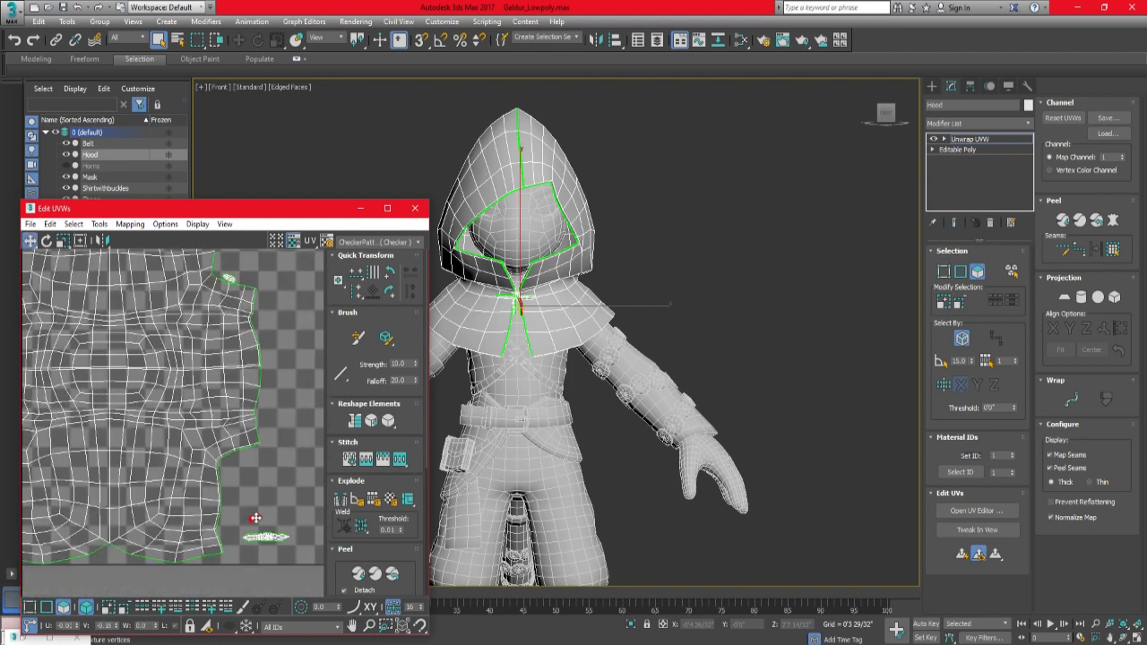
pyautogui.scroll(2, 273, 525)
pyautogui.press('e')
pyautogui.moveTo(241, 289); pyautogui.dragTo(289, 561)
# Enlarge the hood's small round shells and straighten them above the narrow shell in the corner of the UV square.
pyautogui.scroll(-1, 285, 558)
pyautogui.press('r')
pyautogui.moveTo(285, 558); pyautogui.dragTo(276, 522)
pyautogui.scroll(-2, 277, 522)
pyautogui.moveTo(277, 522); pyautogui.dragTo(258, 492, button='middle')
pyautogui.press('e')
pyautogui.moveTo(258, 492); pyautogui.dragTo(260, 487)
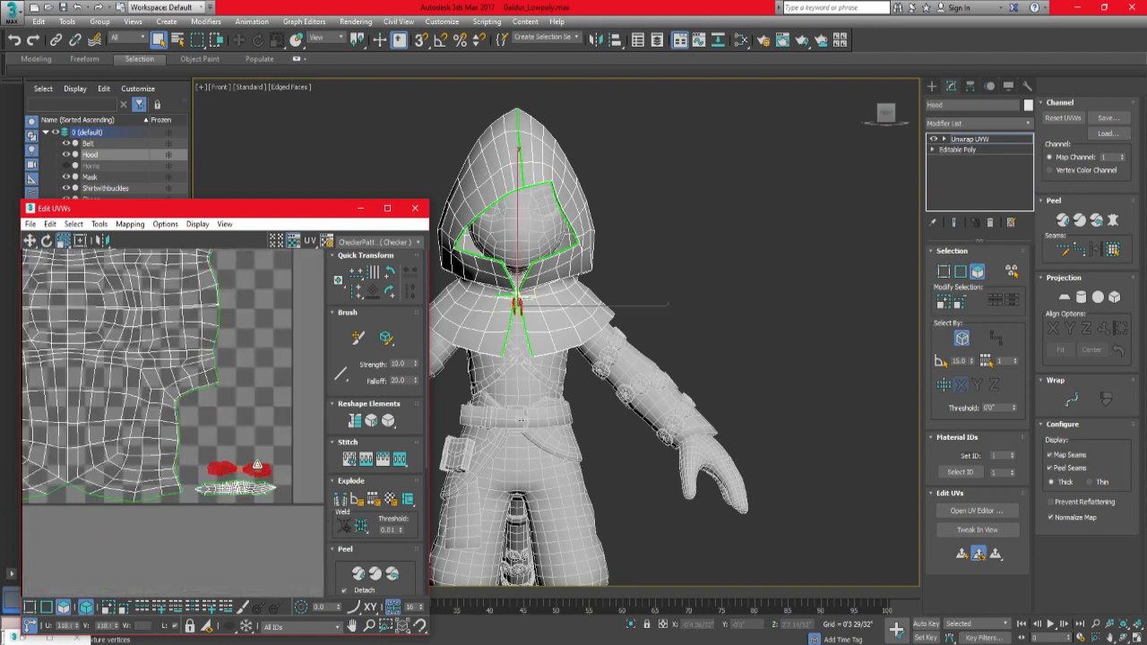
# Close the UV editor, collapse the hood's whole modifier stack and deselect the hood.
pyautogui.click(248, 426)
pyautogui.scroll(-5, 249, 427)
pyautogui.click(415, 208)
pyautogui.rightClick(962, 140)
pyautogui.click(985, 267)
pyautogui.click(571, 366)
pyautogui.click(746, 281)
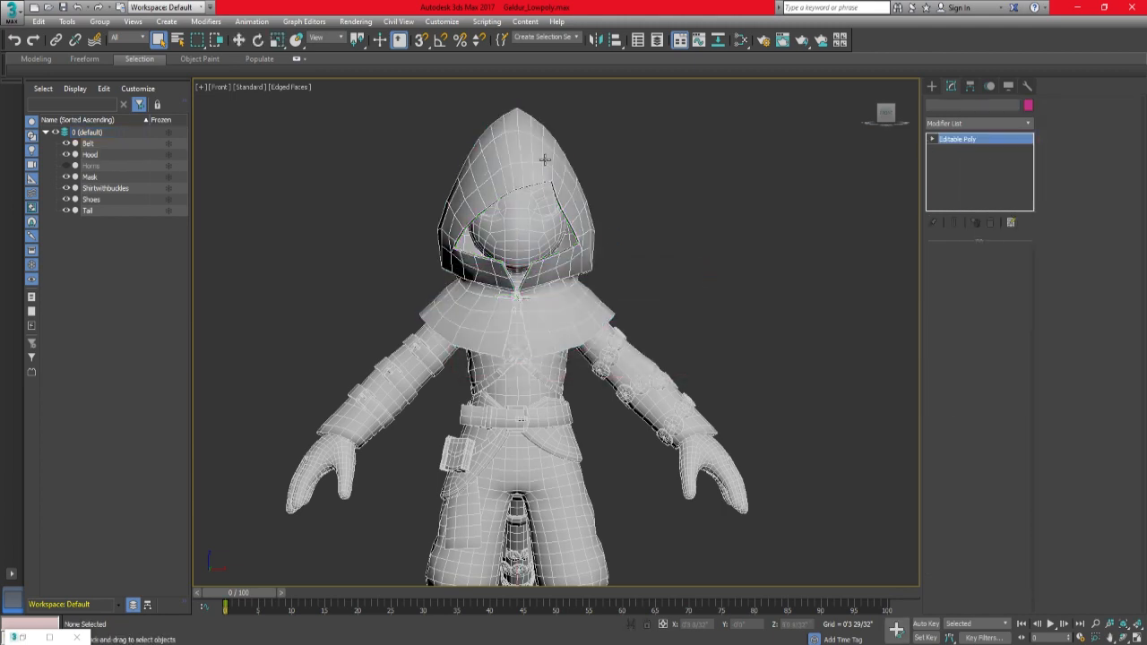
# Create a Physical Material named Hood, assign it to the hood and put the material editor away.
pyautogui.click(545, 159)
pyautogui.press('m')
pyautogui.moveTo(408, 203); pyautogui.dragTo(615, 323)
pyautogui.doubleClick(587, 262)
pyautogui.moveTo(740, 238); pyautogui.dragTo(672, 241)
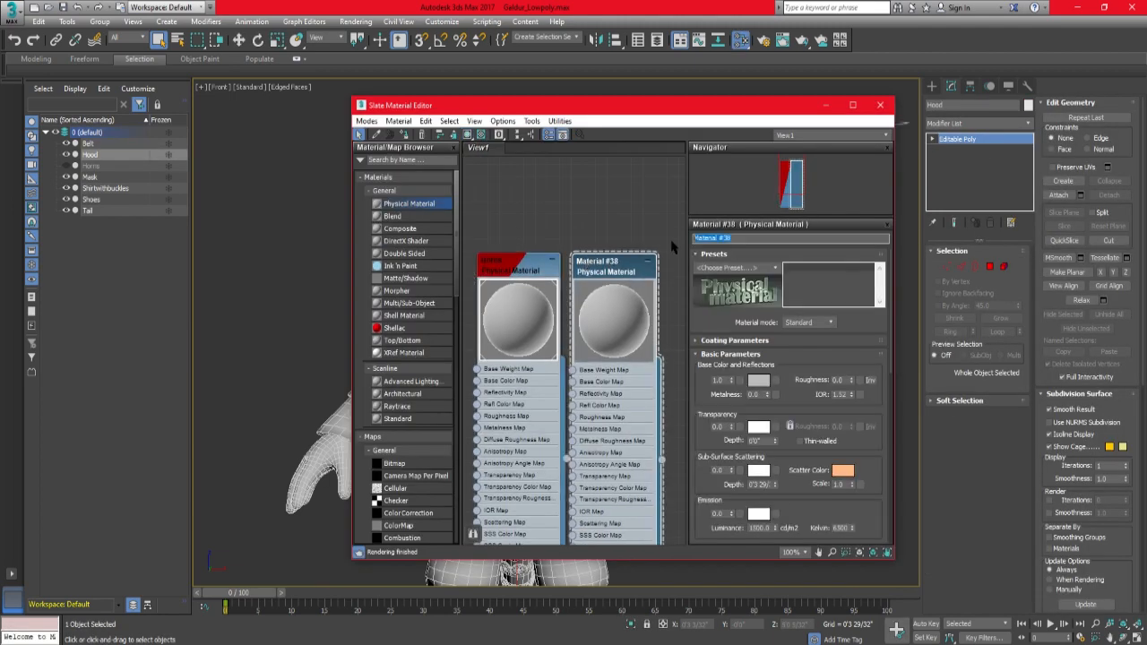
pyautogui.click(406, 134)
pyautogui.click(583, 373)
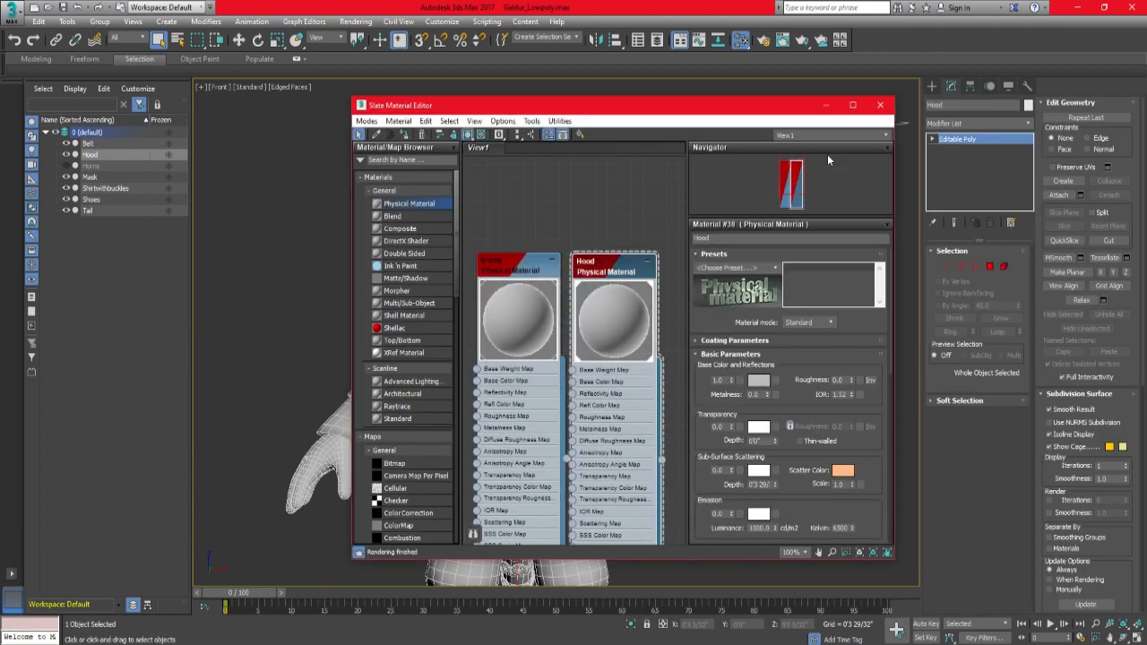
pyautogui.click(825, 105)
# Hide the Hood object and isolate the Belt object.
pyautogui.click(681, 276)
pyautogui.moveTo(681, 276); pyautogui.dragTo(645, 273, button='middle')
pyautogui.moveTo(294, 204); pyautogui.dragTo(278, 193, button='middle')
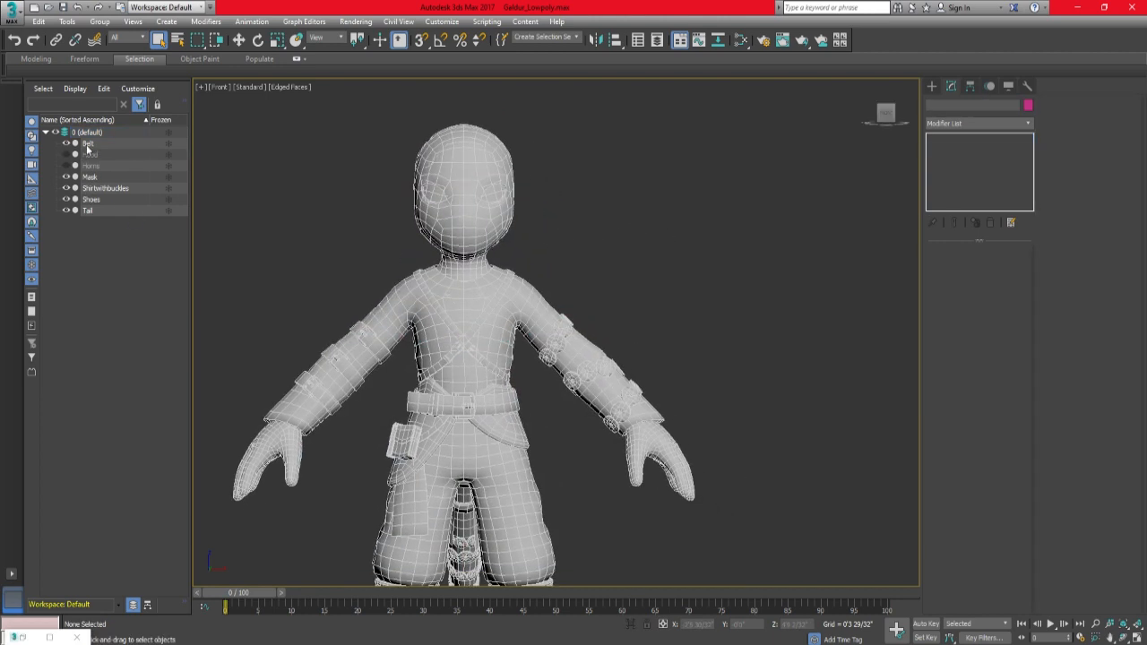
pyautogui.click(88, 144)
pyautogui.hotkey('alt', 'q')
# Apply an Unwrap UVW modifier to the belt and open its UV editor beside the model.
pyautogui.click(953, 126)
pyautogui.click(954, 126)
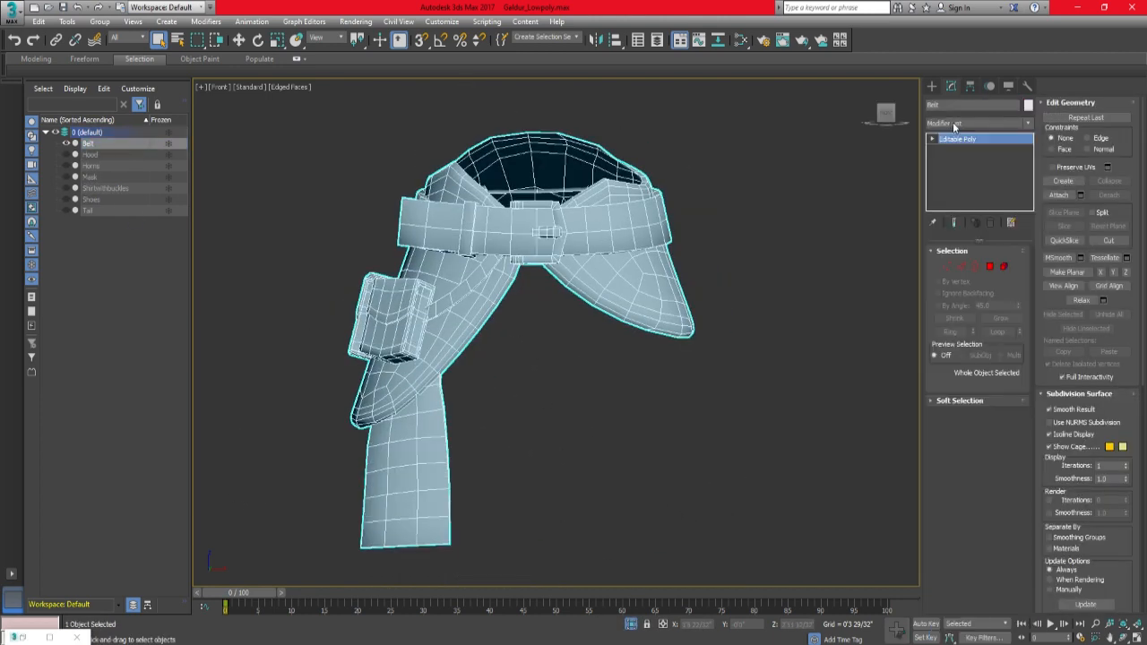
pyautogui.click(976, 510)
pyautogui.moveTo(281, 126); pyautogui.dragTo(283, 219)
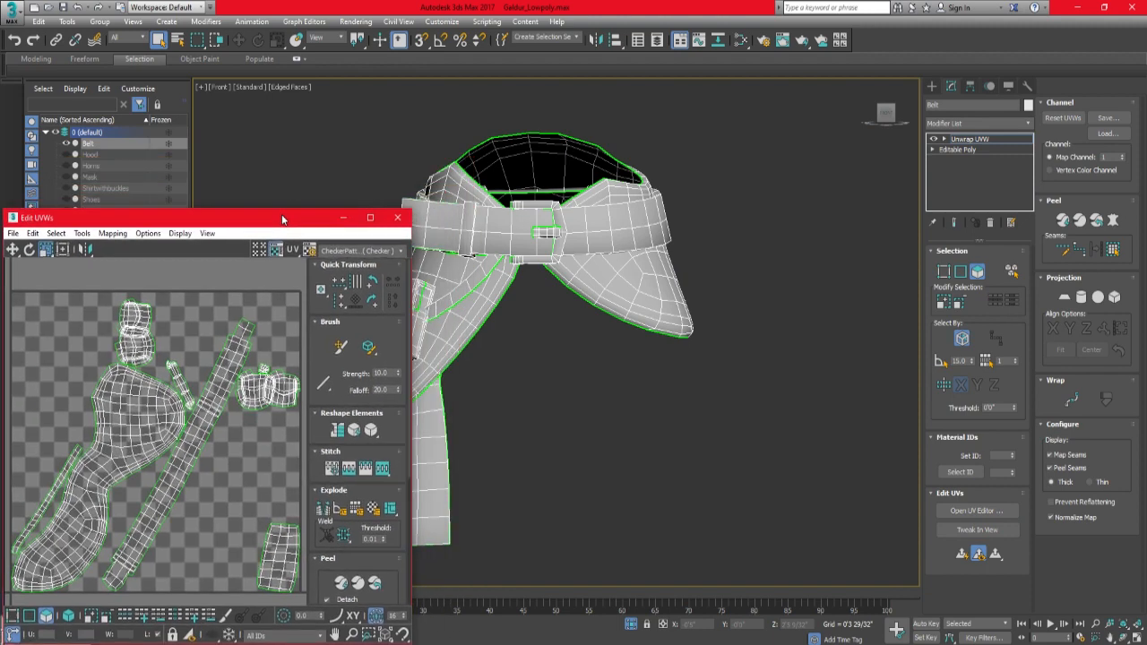
# Move all belt shells out to the left of the UV square and bring the long belt strap shell back into it.
pyautogui.scroll(-5, 160, 415)
pyautogui.moveTo(102, 356); pyautogui.dragTo(233, 508)
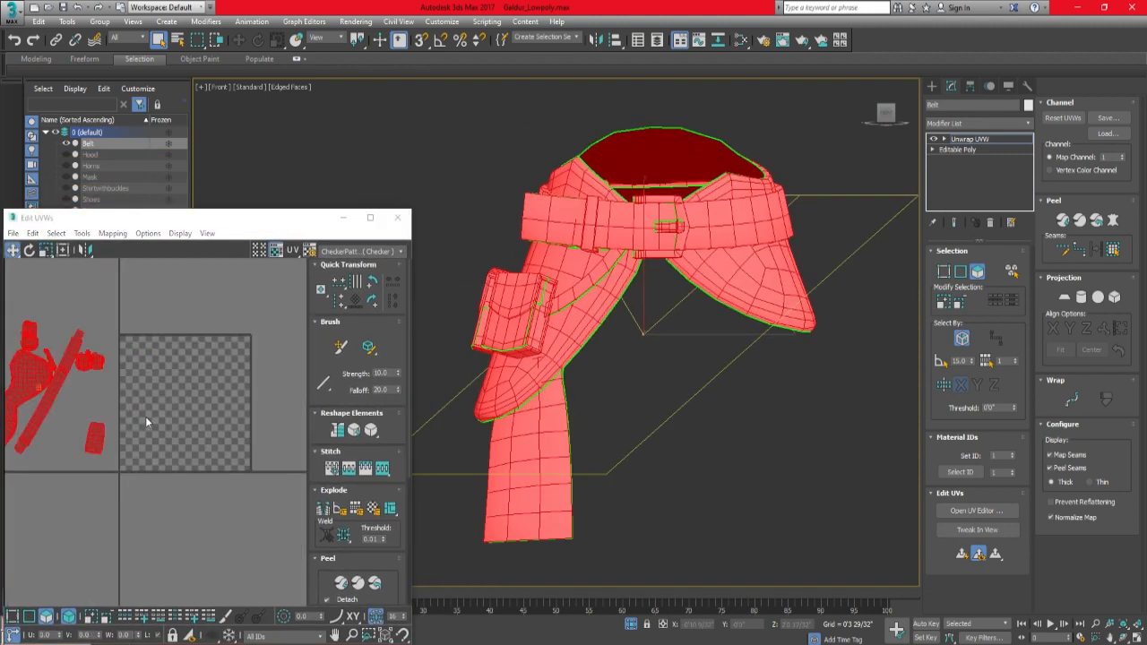
pyautogui.click(145, 416)
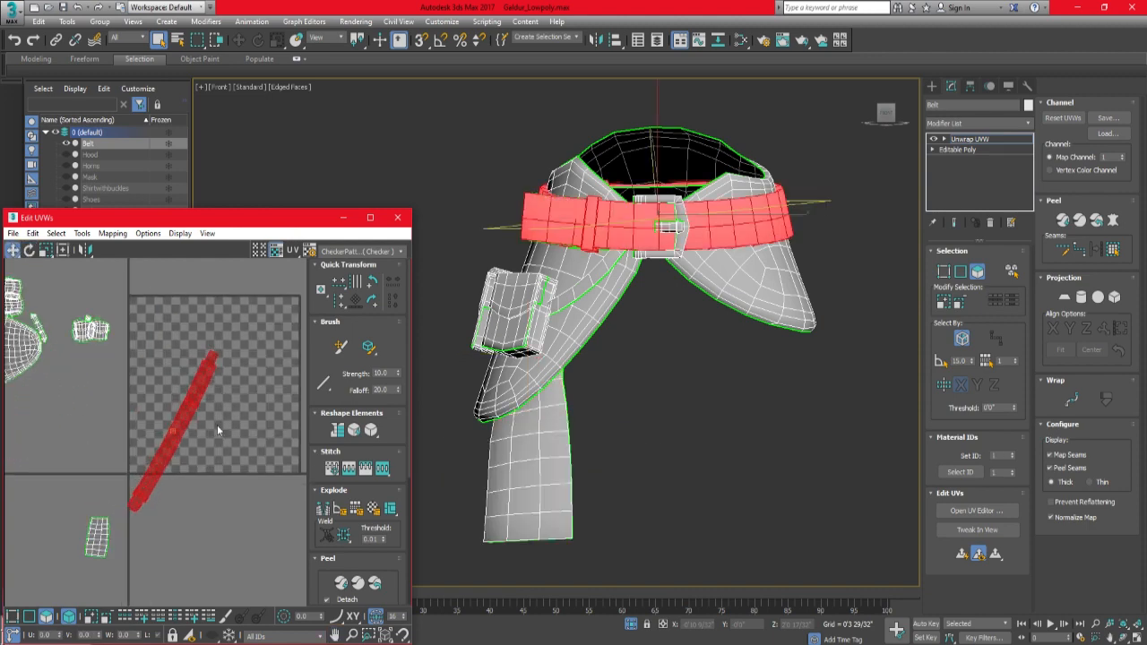
pyautogui.scroll(-3, 243, 440)
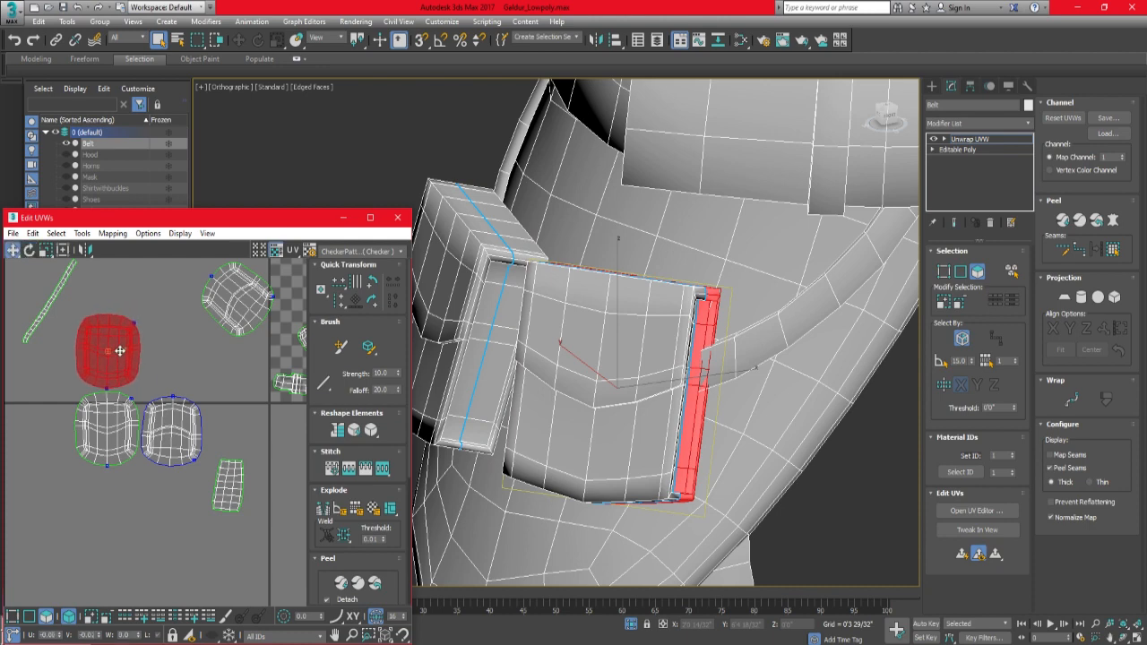
# Move the four pouch shells together into the UV square, above the wide end of the waist sash shell.
pyautogui.click(246, 311)
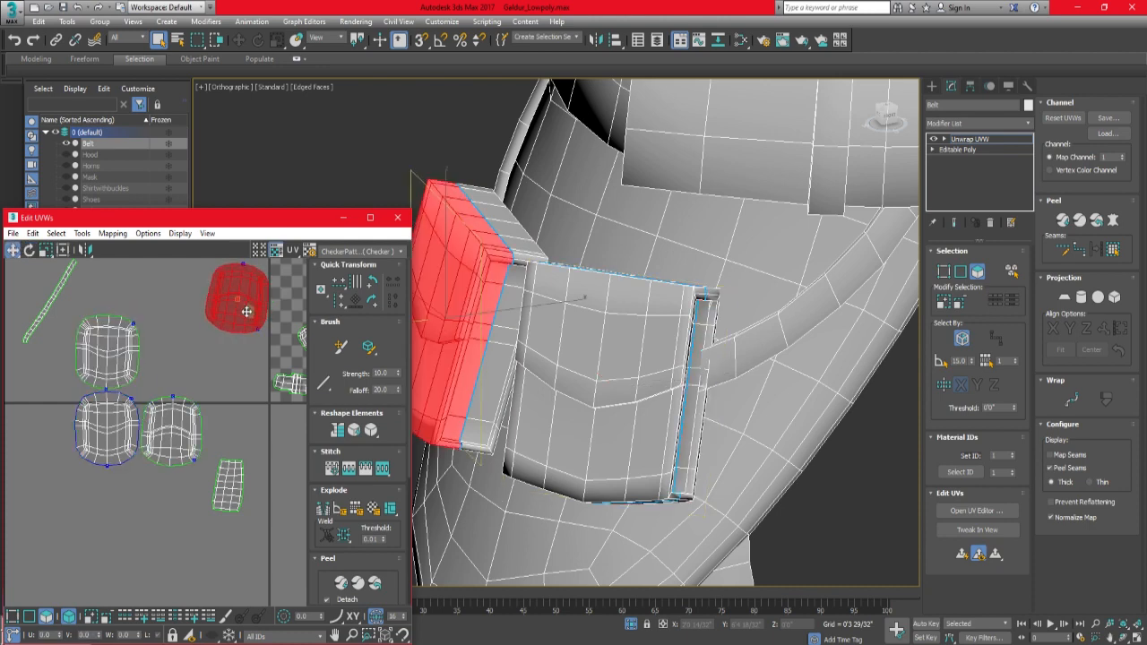
pyautogui.click(121, 360)
pyautogui.moveTo(68, 307); pyautogui.dragTo(215, 477)
pyautogui.scroll(-2, 161, 403)
pyautogui.moveTo(153, 385); pyautogui.dragTo(251, 381)
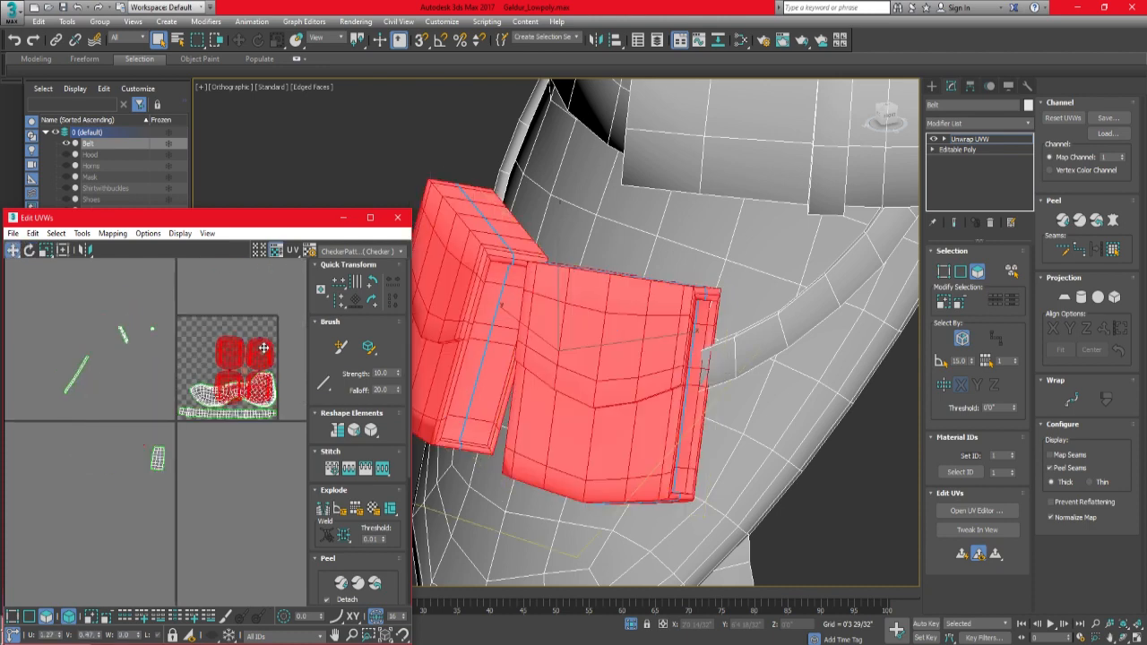
pyautogui.moveTo(251, 381); pyautogui.dragTo(148, 369, button='middle')
pyautogui.scroll(-2, 179, 353)
pyautogui.moveTo(161, 363); pyautogui.dragTo(186, 364)
pyautogui.scroll(3, 179, 353)
pyautogui.scroll(-2, 186, 364)
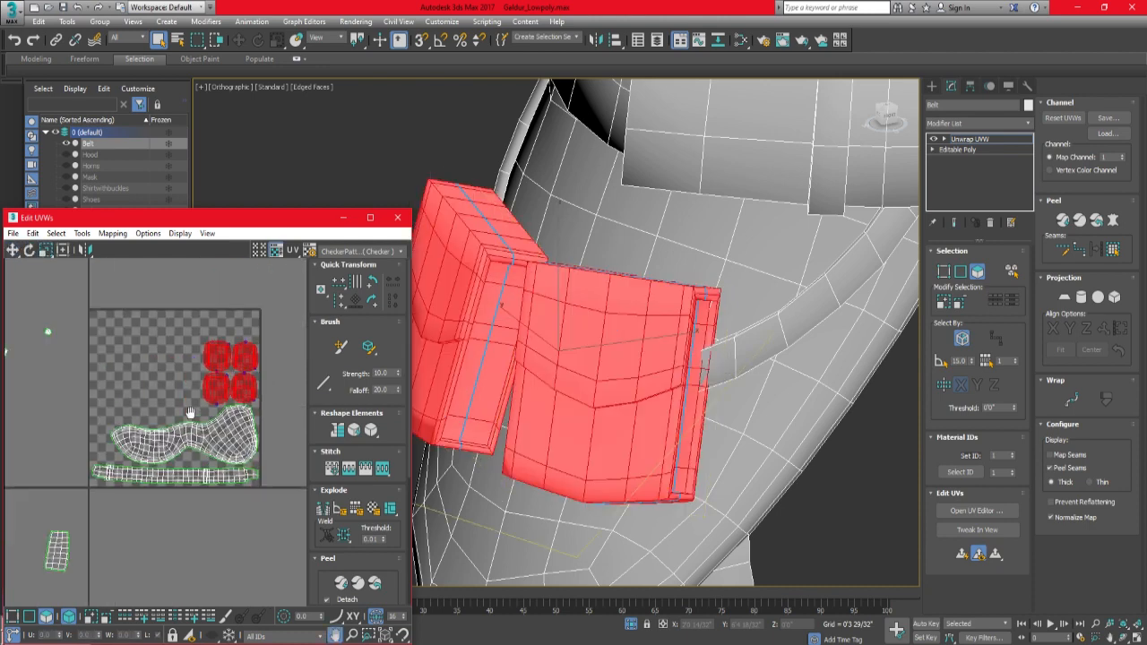
# Place the hanging cloth strip's shell upright beside the pouch shells in the UV square and enlarge it.
pyautogui.click(223, 387)
pyautogui.press('z')
pyautogui.scroll(3, 233, 381)
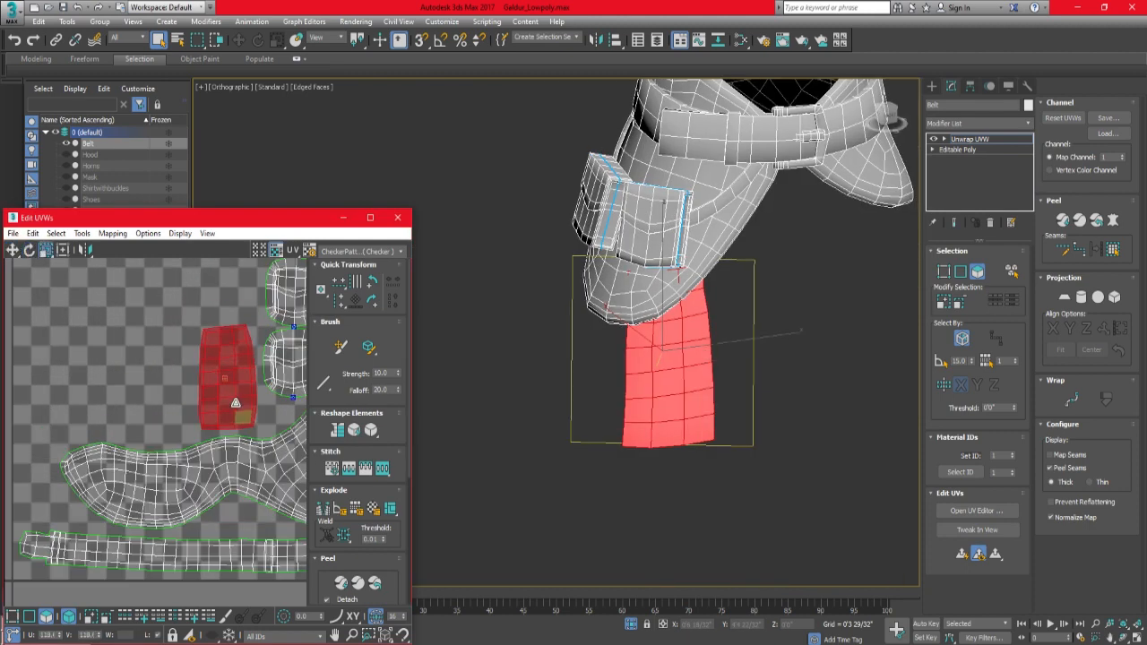
pyautogui.scroll(-3, 239, 399)
# Rotate the buckle frame's shell upright and move it into the UV square near the narrow end of the sash shell.
pyautogui.click(103, 351)
pyautogui.scroll(-3, 598, 402)
pyautogui.scroll(3, 636, 303)
pyautogui.scroll(3, 140, 370)
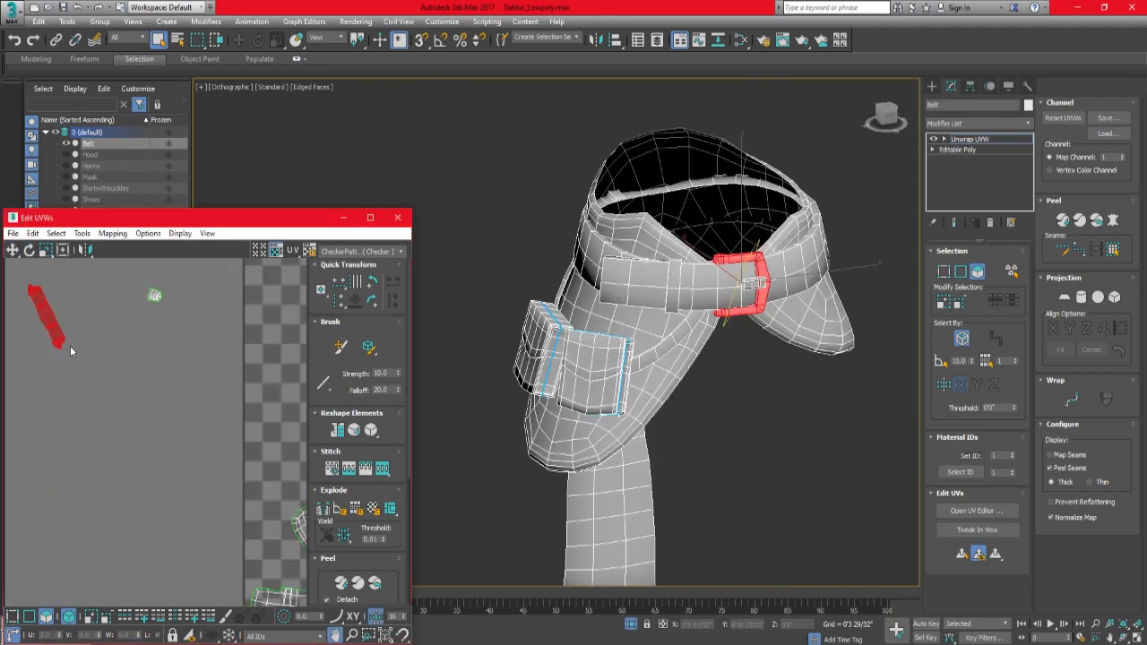
pyautogui.scroll(-1, 70, 346)
pyautogui.press('e')
pyautogui.moveTo(63, 327); pyautogui.dragTo(224, 496)
pyautogui.press('w')
pyautogui.press('e')
pyautogui.press('w')
pyautogui.scroll(-3, 170, 391)
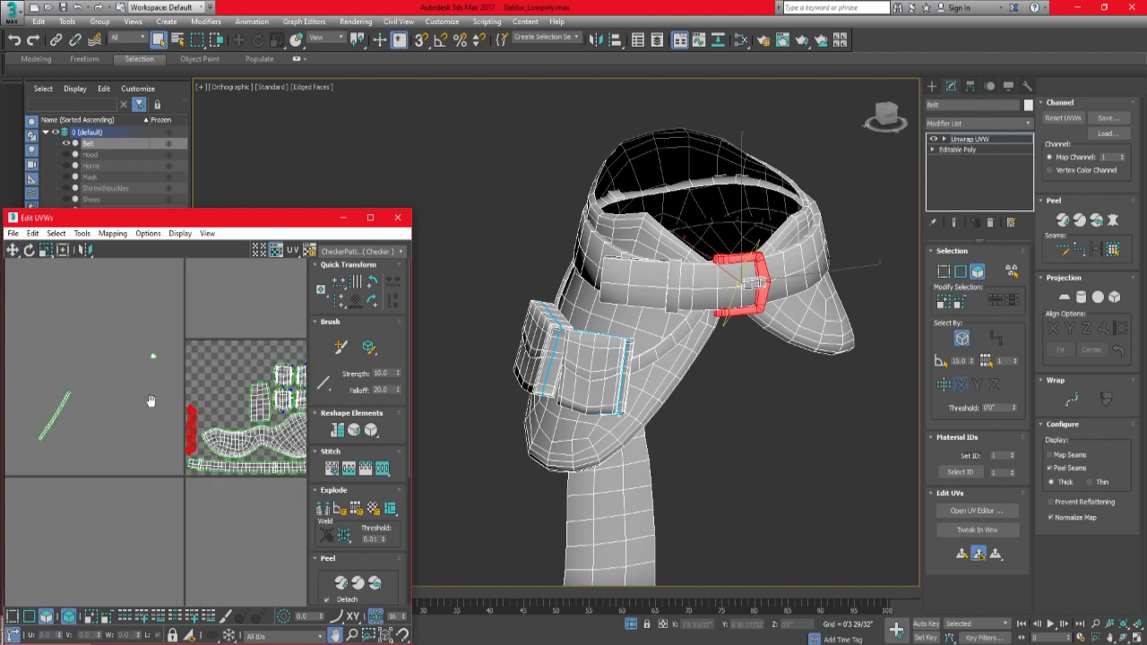
# Move the thin pouch strap's shell into the UV square and rotate it upright along the square's left edge.
pyautogui.moveTo(149, 401); pyautogui.dragTo(160, 399, button='middle')
pyautogui.moveTo(77, 412); pyautogui.dragTo(232, 409)
pyautogui.scroll(2, 232, 409)
pyautogui.press('e')
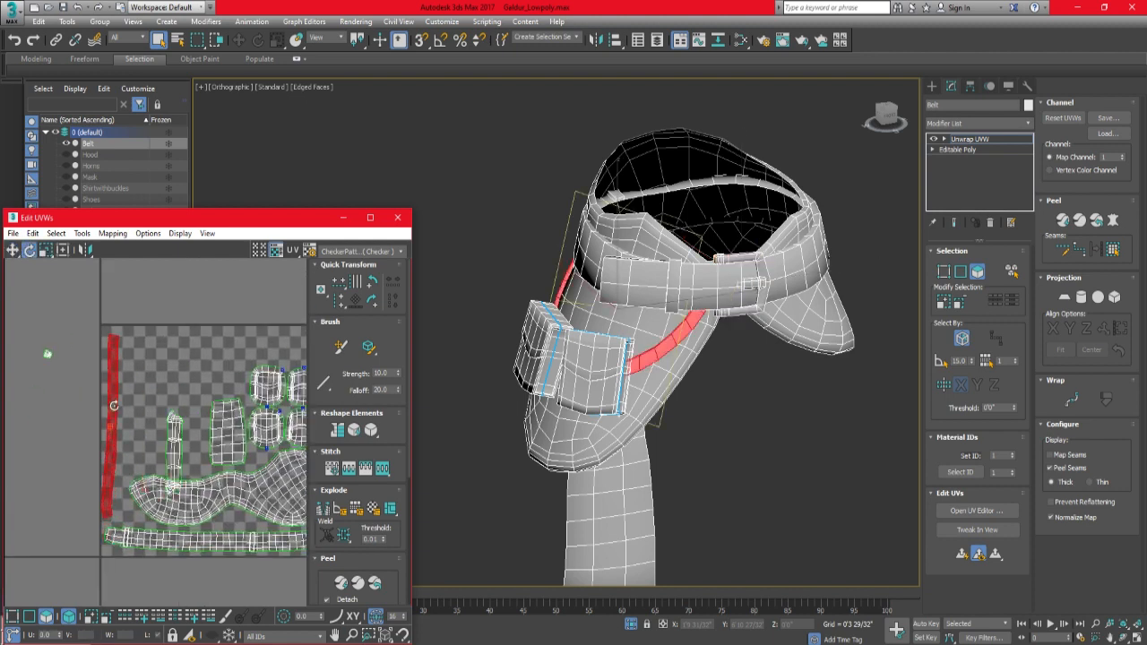
pyautogui.scroll(3, 108, 411)
pyautogui.moveTo(108, 411); pyautogui.dragTo(108, 403)
# Shift the buckle frame shell next to the hanging cloth shell and place the small buckle pin shell beside it.
pyautogui.press('w')
pyautogui.moveTo(219, 466); pyautogui.dragTo(256, 426)
pyautogui.scroll(-3, 184, 425)
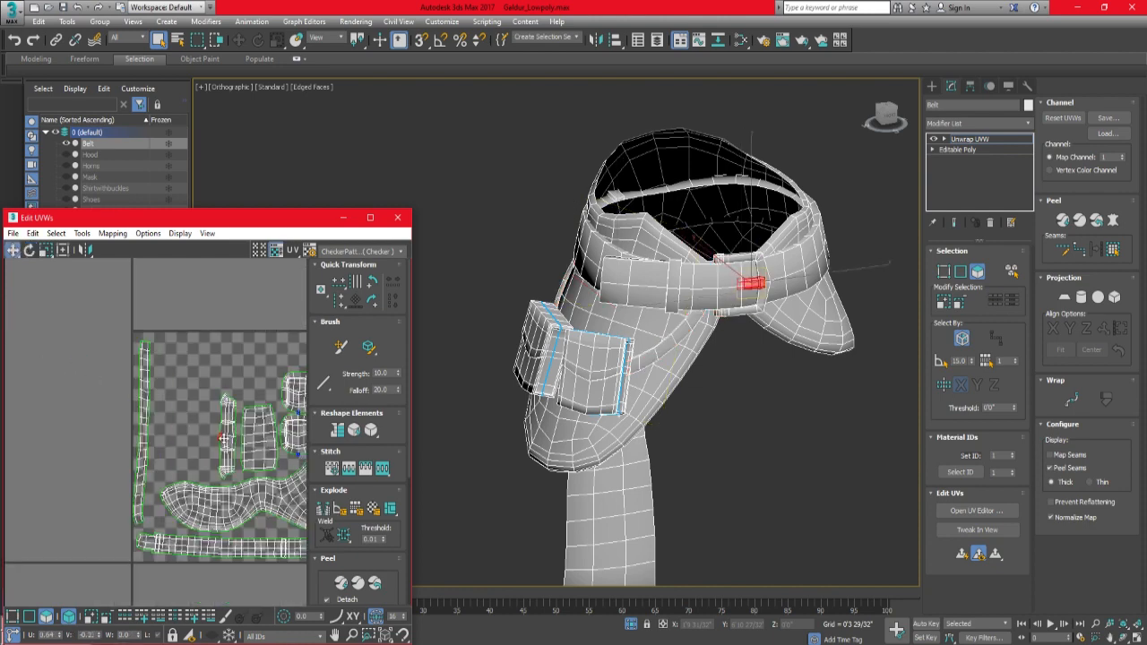
pyautogui.scroll(-2, 253, 371)
pyautogui.scroll(-2, 164, 429)
pyautogui.click(226, 439)
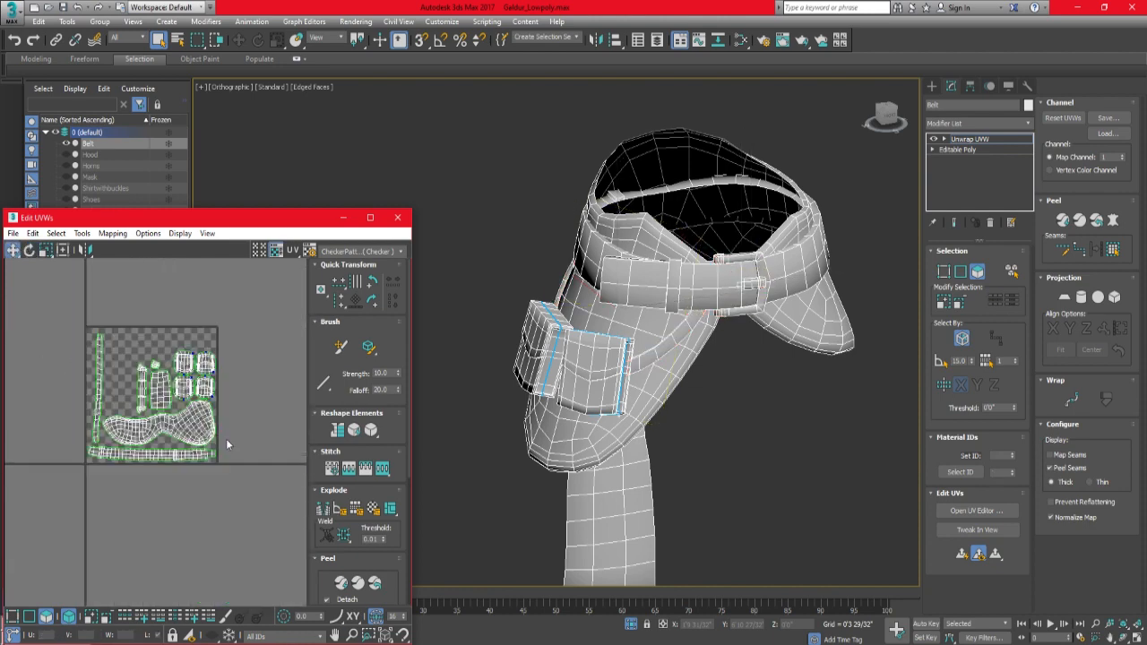
# Collapse the belt's whole modifier stack and show the whole character again in the front view.
pyautogui.click(343, 218)
pyautogui.rightClick(964, 143)
pyautogui.click(1002, 272)
pyautogui.press('Return')
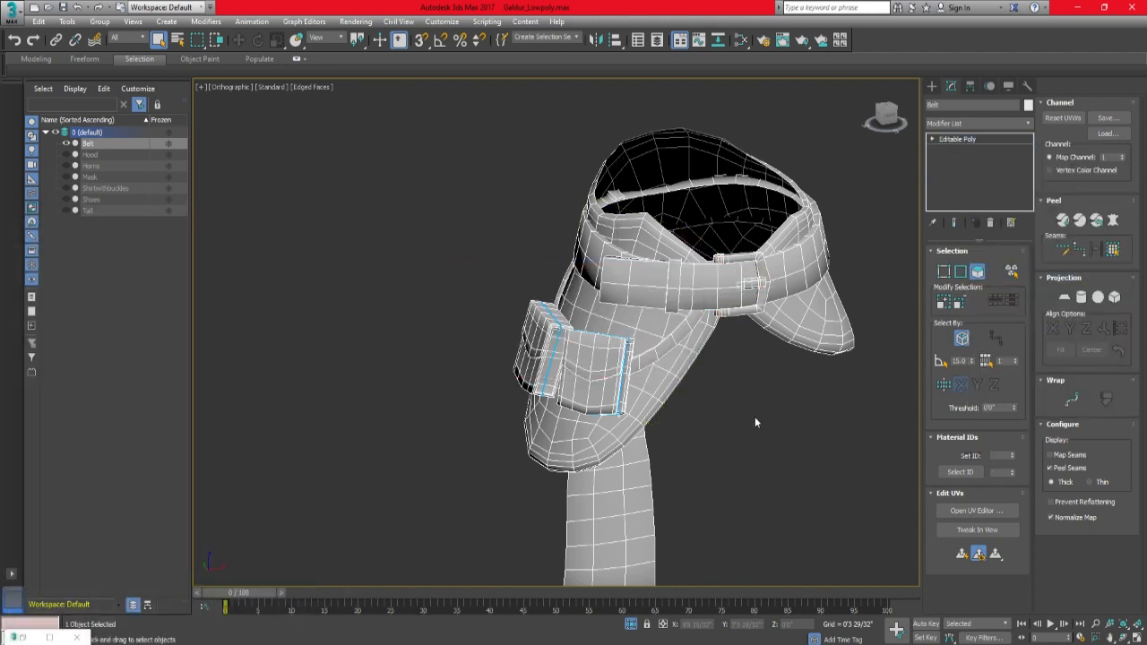
pyautogui.click(751, 418)
pyautogui.press('f')
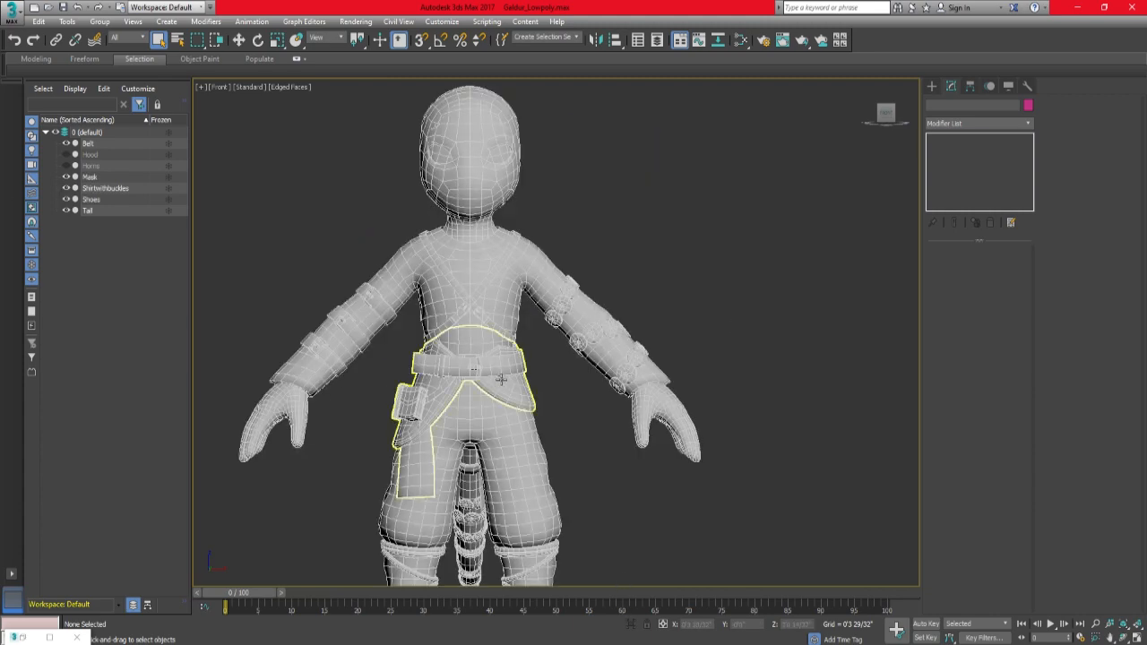
# Create a Physical Material named Belt, assign it to the belt and put the material editor away.
pyautogui.click(502, 383)
pyautogui.press('m')
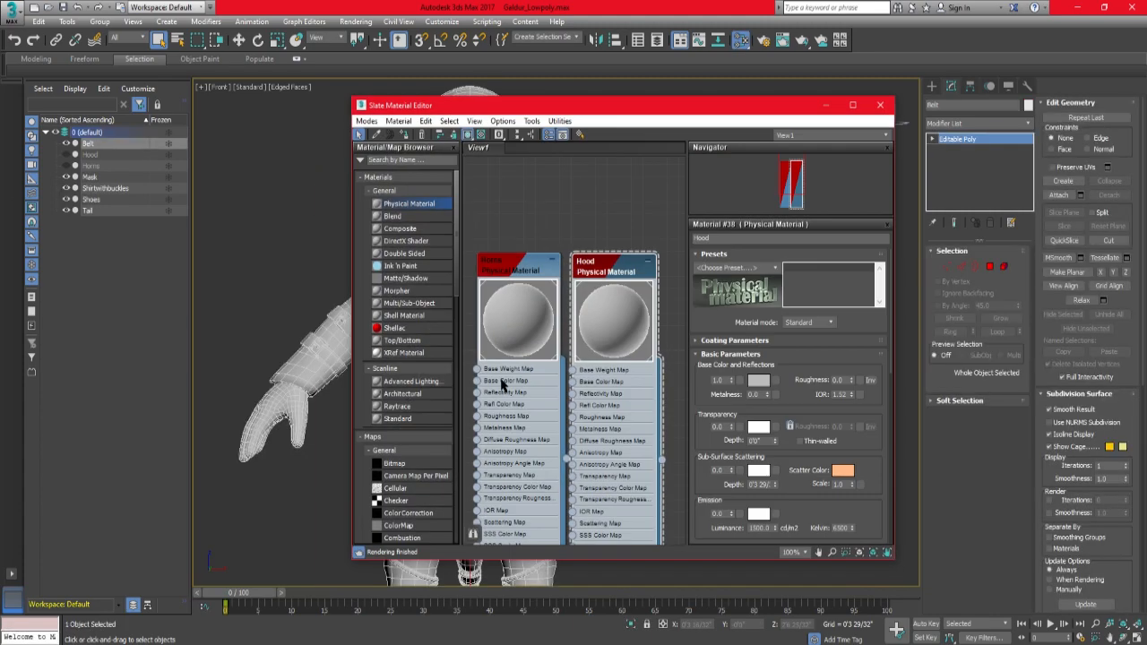
pyautogui.scroll(-1, 473, 289)
pyautogui.moveTo(409, 204); pyautogui.dragTo(634, 271)
pyautogui.doubleClick(635, 270)
pyautogui.moveTo(733, 238); pyautogui.dragTo(670, 242)
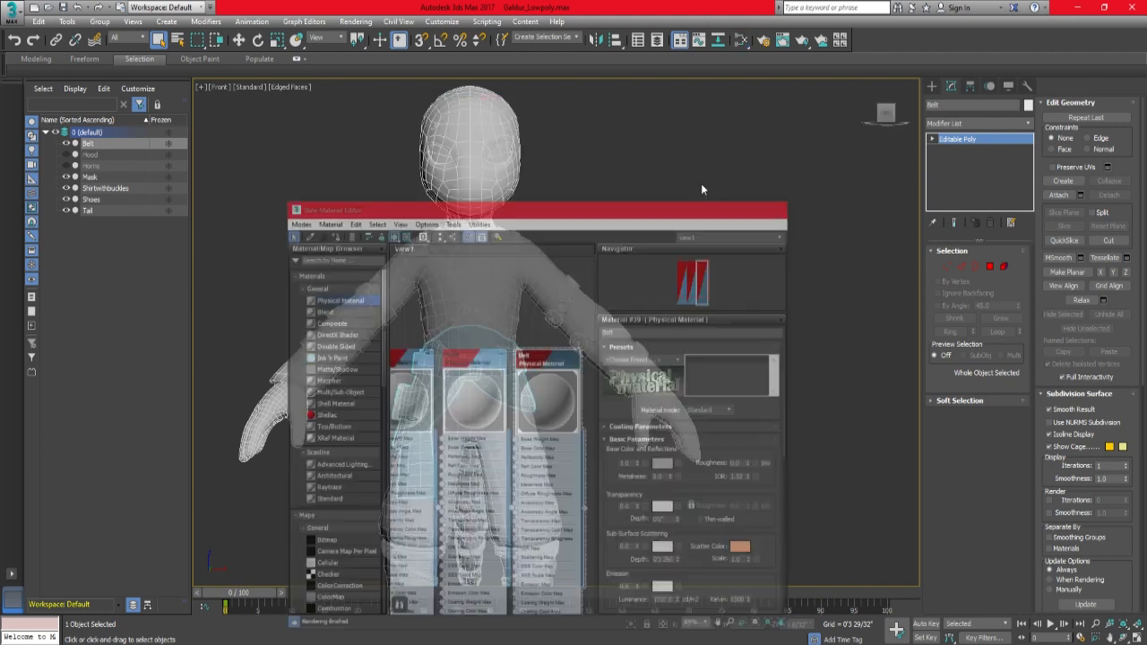
# Hide the belt, apply an Unwrap UVW modifier to the mask and open its UV editor.
pyautogui.moveTo(591, 217); pyautogui.dragTo(601, 310, button='middle')
pyautogui.click(511, 251)
pyautogui.click(1009, 123)
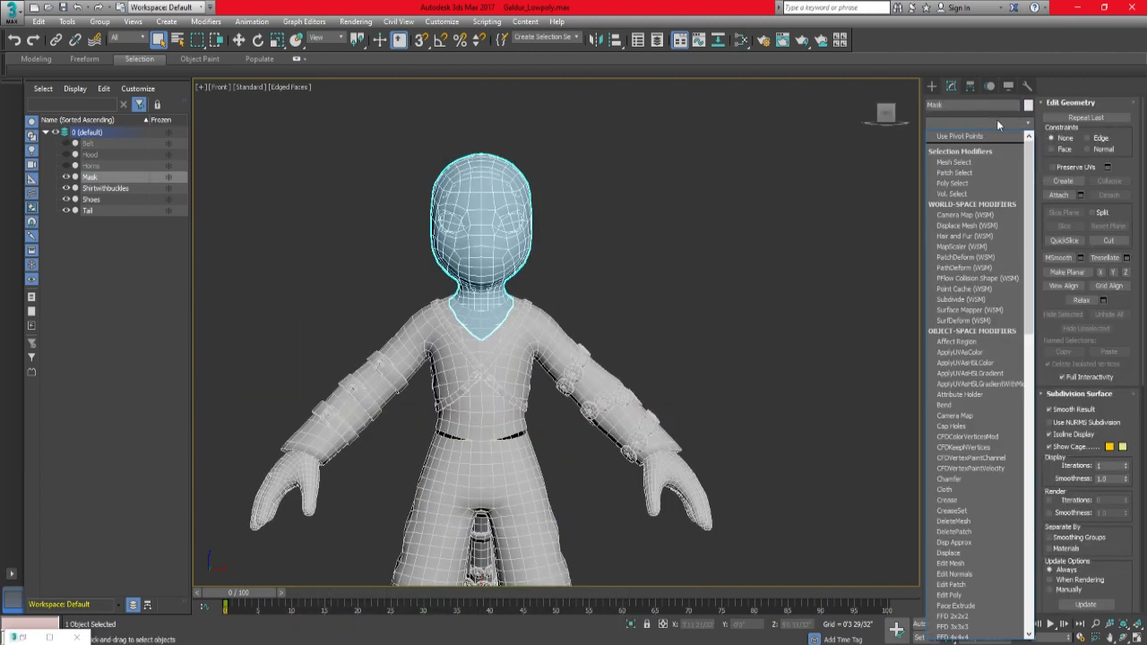
pyautogui.click(963, 124)
pyautogui.click(949, 126)
pyautogui.press('u')
pyautogui.press('Return')
pyautogui.click(976, 509)
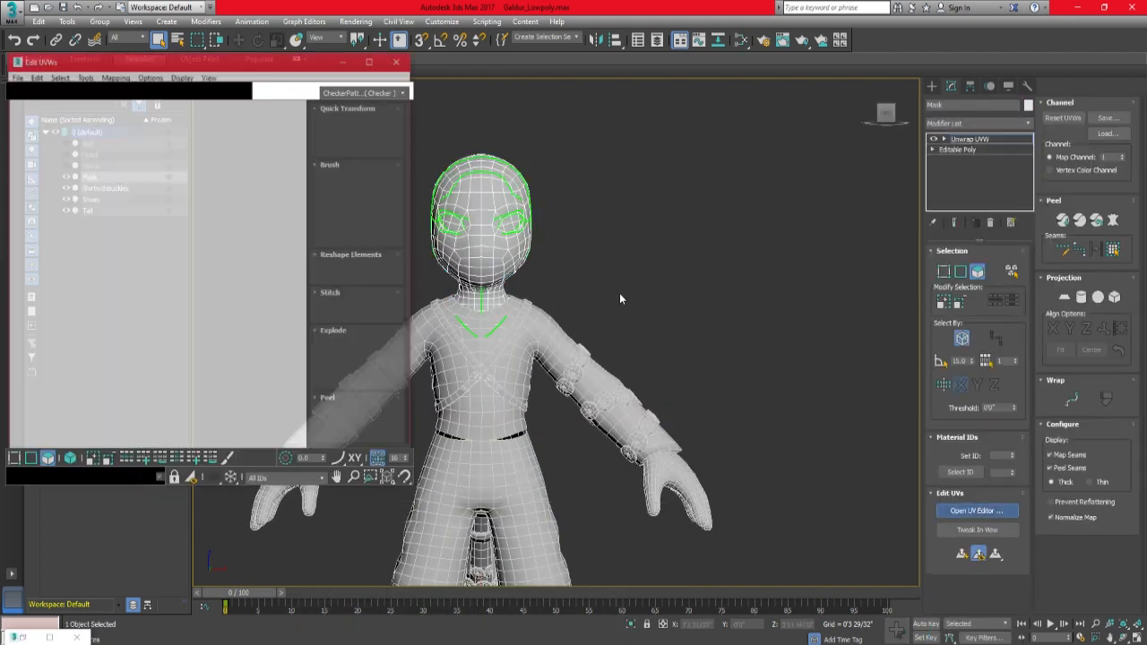
# Place the UV editor beside the model and move all the mask's shells out to the right of the UV square.
pyautogui.moveTo(267, 66); pyautogui.dragTo(266, 224)
pyautogui.scroll(-5, 163, 350)
pyautogui.moveTo(94, 314); pyautogui.dragTo(192, 448)
pyautogui.moveTo(144, 385); pyautogui.dragTo(249, 385)
pyautogui.click(296, 358)
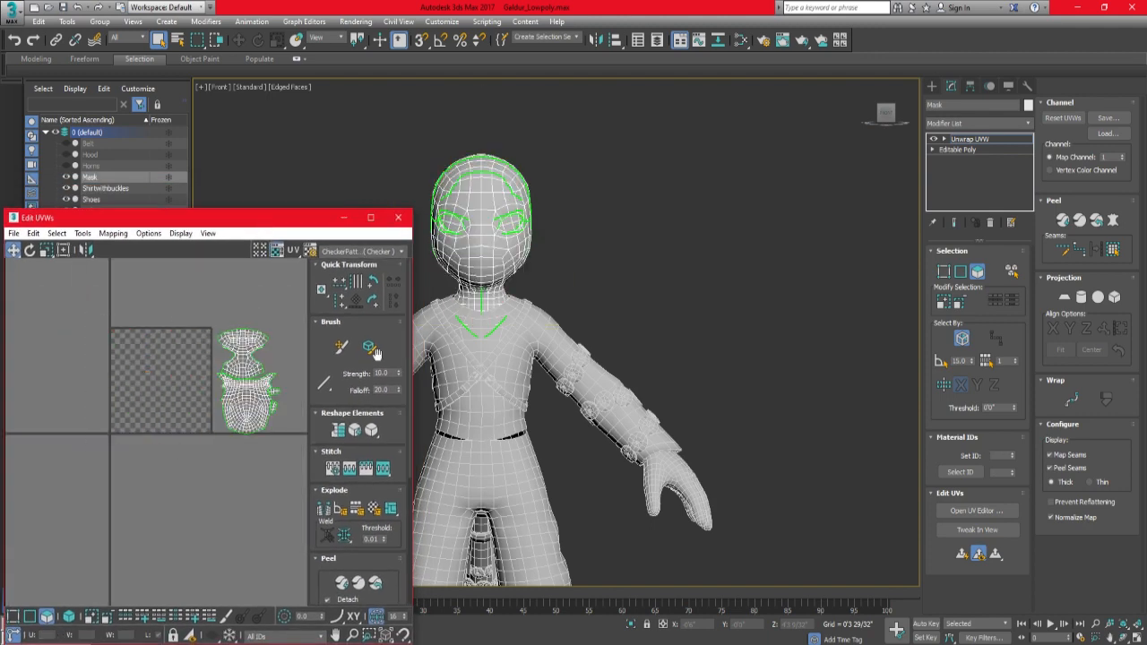
# Enlarge the mask's face shell, rotate it upright and place it in the upper-left part of the UV square.
pyautogui.moveTo(496, 246); pyautogui.dragTo(531, 257, button='middle')
pyautogui.click(531, 257)
pyautogui.scroll(3, 236, 333)
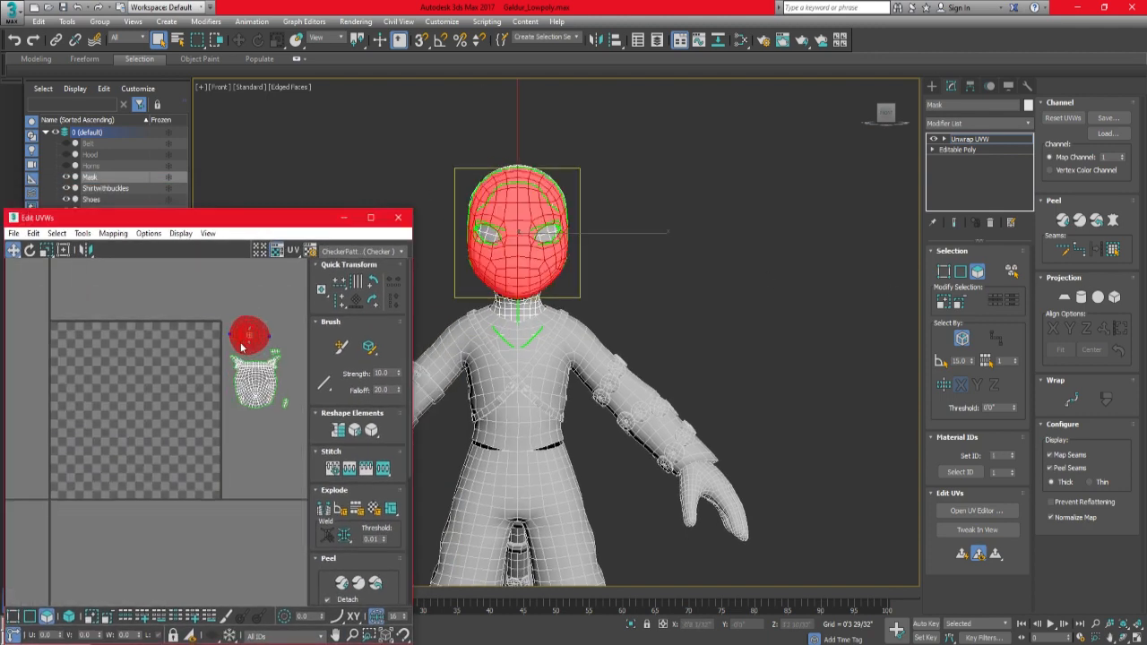
pyautogui.click(252, 342)
pyautogui.scroll(1, 91, 369)
pyautogui.press('r')
pyautogui.moveTo(92, 366); pyautogui.dragTo(117, 291)
pyautogui.press('e')
pyautogui.moveTo(118, 313); pyautogui.dragTo(122, 322)
pyautogui.press('w')
pyautogui.moveTo(123, 322); pyautogui.dragTo(165, 355)
# Convert the central edge loop of the mask's back-of-head shell to a seam and peel the remaining mask shells.
pyautogui.moveTo(256, 383); pyautogui.dragTo(141, 360, button='middle')
pyautogui.scroll(1, 140, 360)
pyautogui.moveTo(154, 293); pyautogui.dragTo(274, 414)
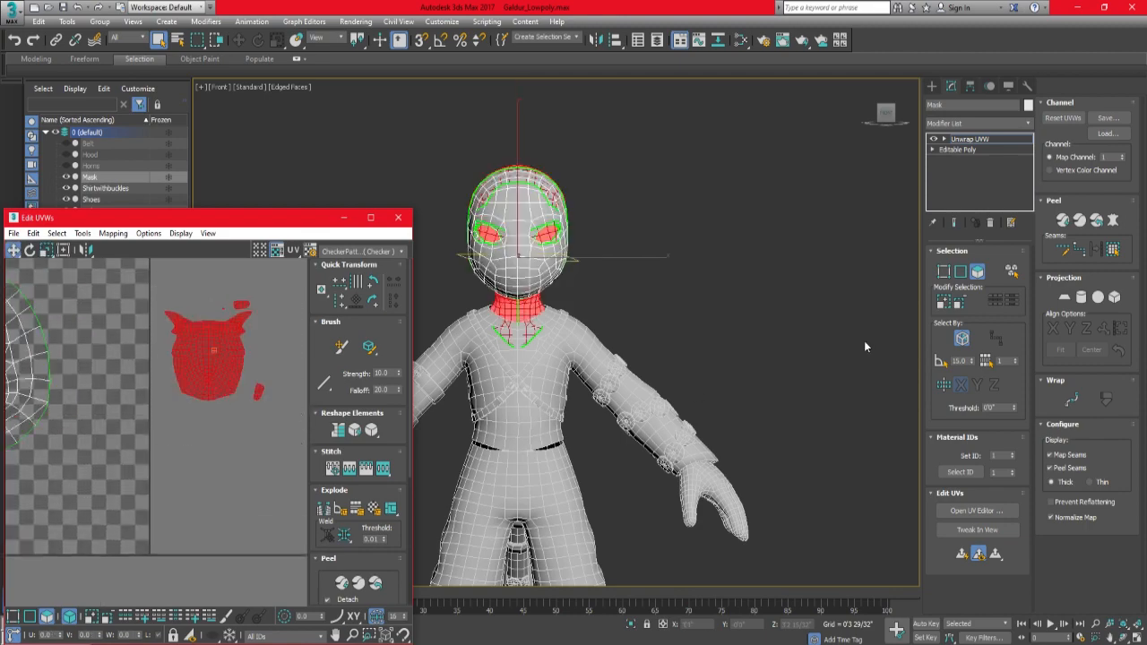
pyautogui.press('2')
pyautogui.keyDown('alt'); pyautogui.moveTo(863, 341); pyautogui.dragTo(842, 289, button='middle'); pyautogui.keyUp('alt')
pyautogui.scroll(2, 536, 281)
pyautogui.doubleClick(536, 280)
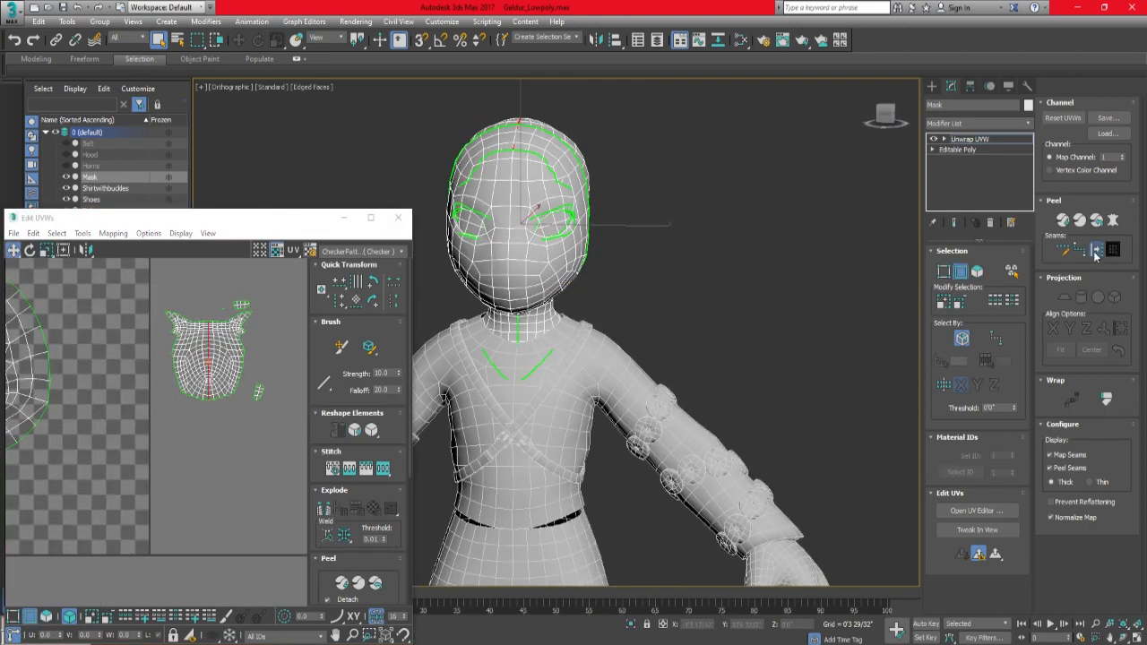
pyautogui.click(1100, 250)
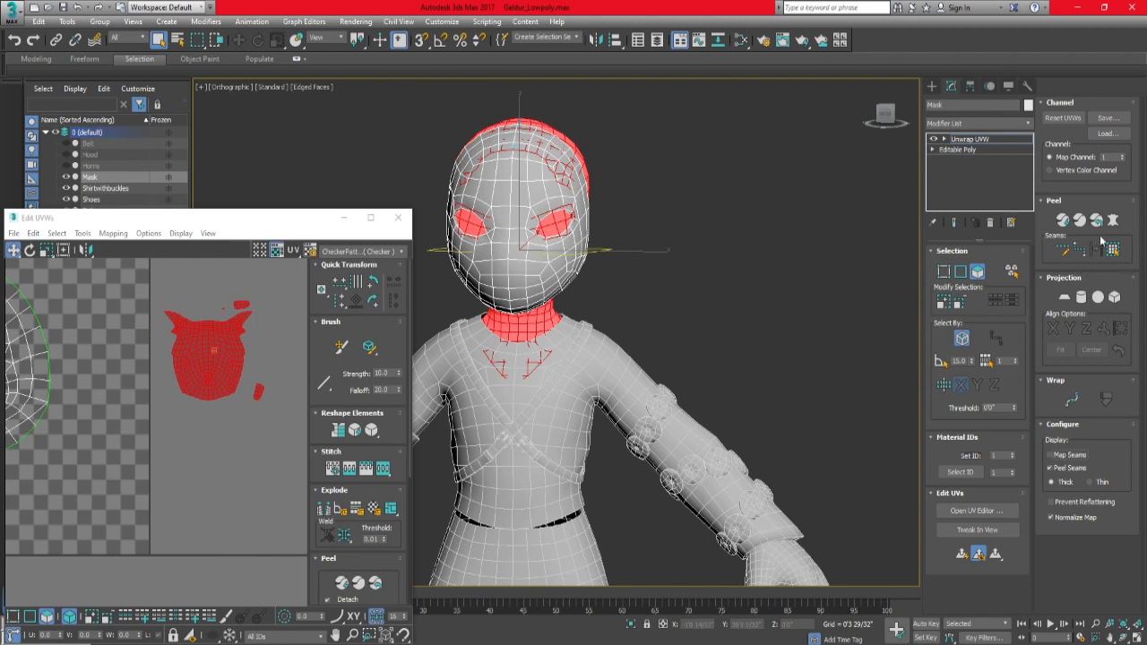
pyautogui.scroll(-3, 215, 398)
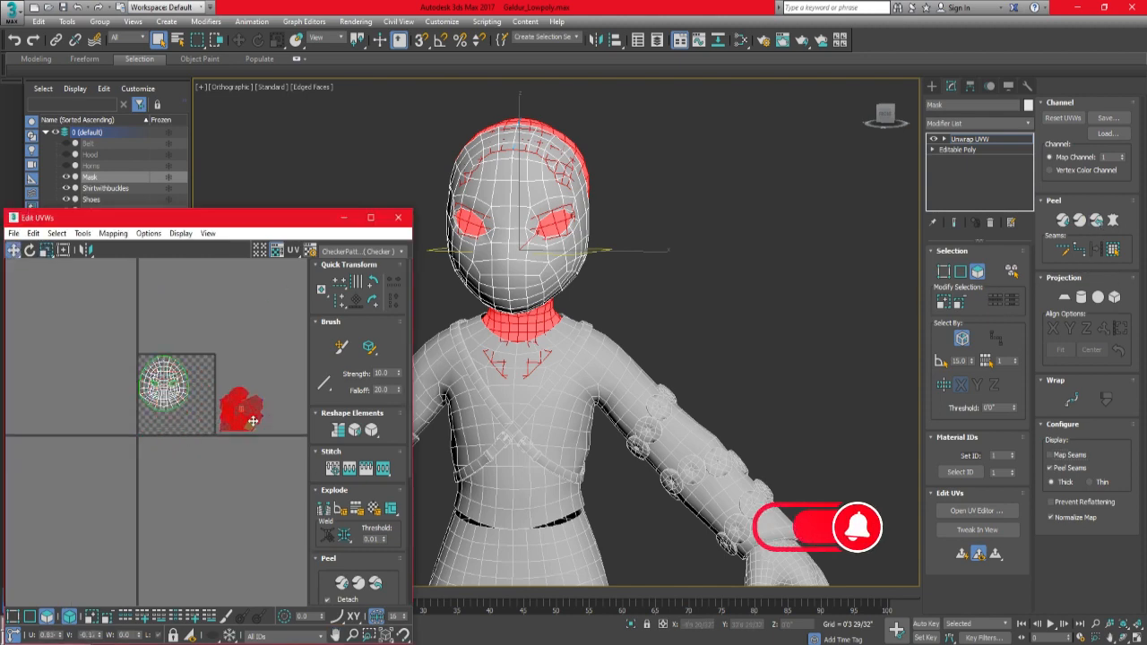
pyautogui.click(253, 421)
# Separate the overlapping mask shells, stacking the two eye shells beside the UV square and moving the large four-sided shell below it.
pyautogui.scroll(3, 240, 411)
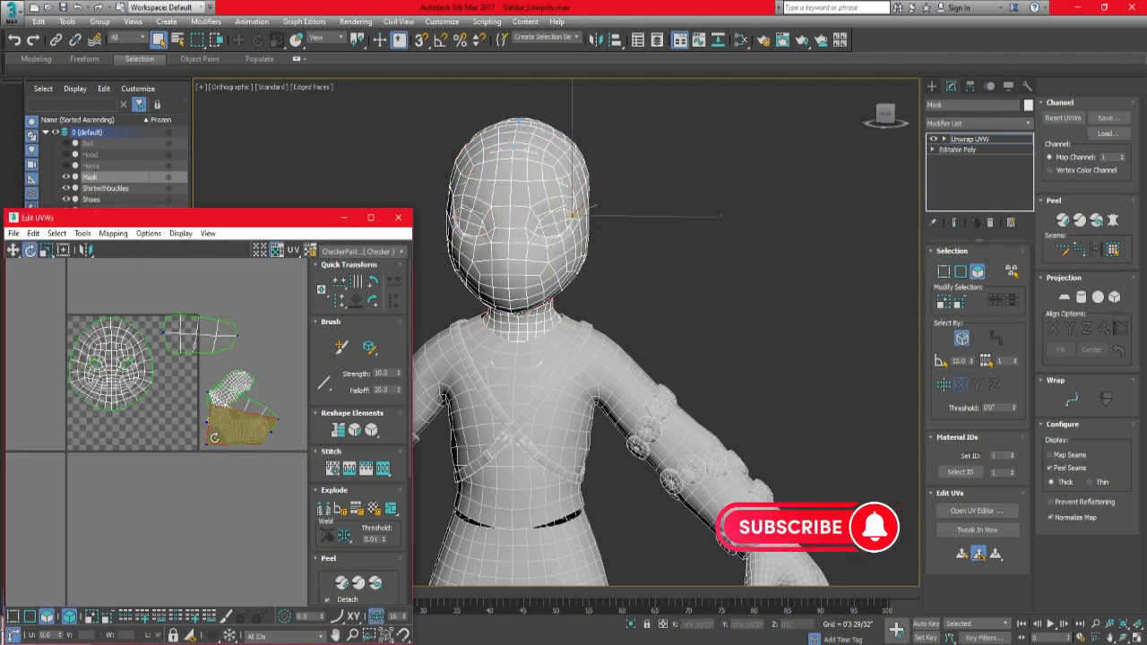
pyautogui.moveTo(190, 376); pyautogui.dragTo(196, 467)
pyautogui.scroll(3, 214, 370)
pyautogui.moveTo(255, 413); pyautogui.dragTo(211, 340)
pyautogui.press('e')
pyautogui.keyDown('ctrl'); pyautogui.click(207, 305); pyautogui.keyUp('ctrl')
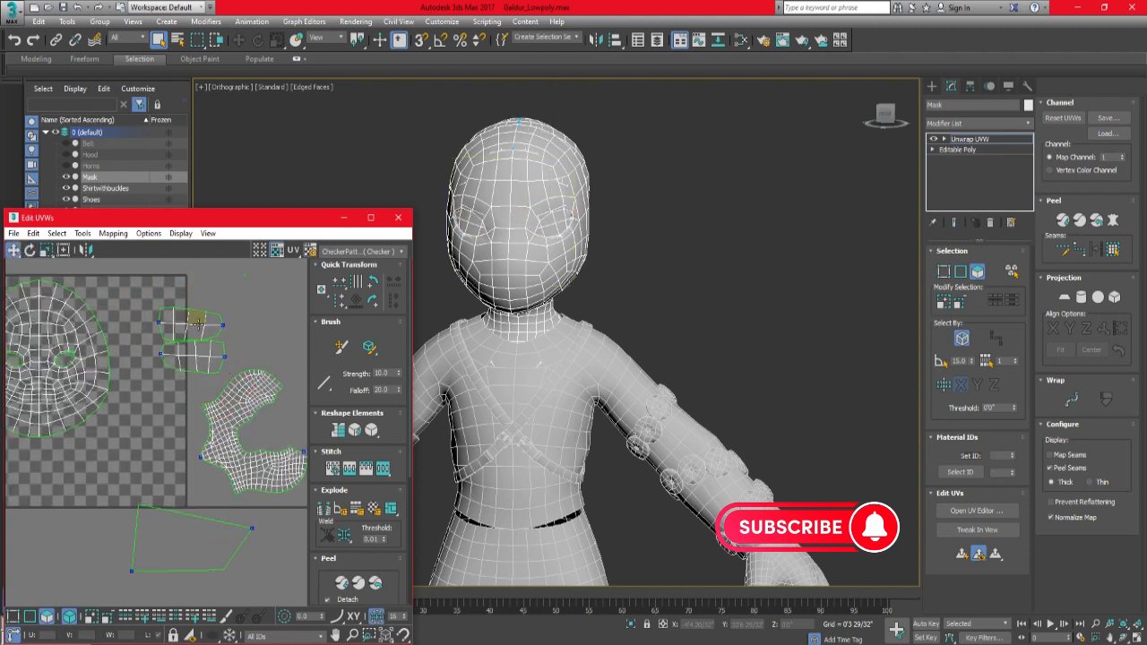
# Adjust the face shell's position and fit the two enlarged eye shells in the upper-right part of the UV square.
pyautogui.moveTo(157, 310); pyautogui.dragTo(190, 341, button='middle')
pyautogui.scroll(-2, 161, 331)
pyautogui.scroll(2, 146, 341)
pyautogui.moveTo(135, 320); pyautogui.dragTo(133, 335)
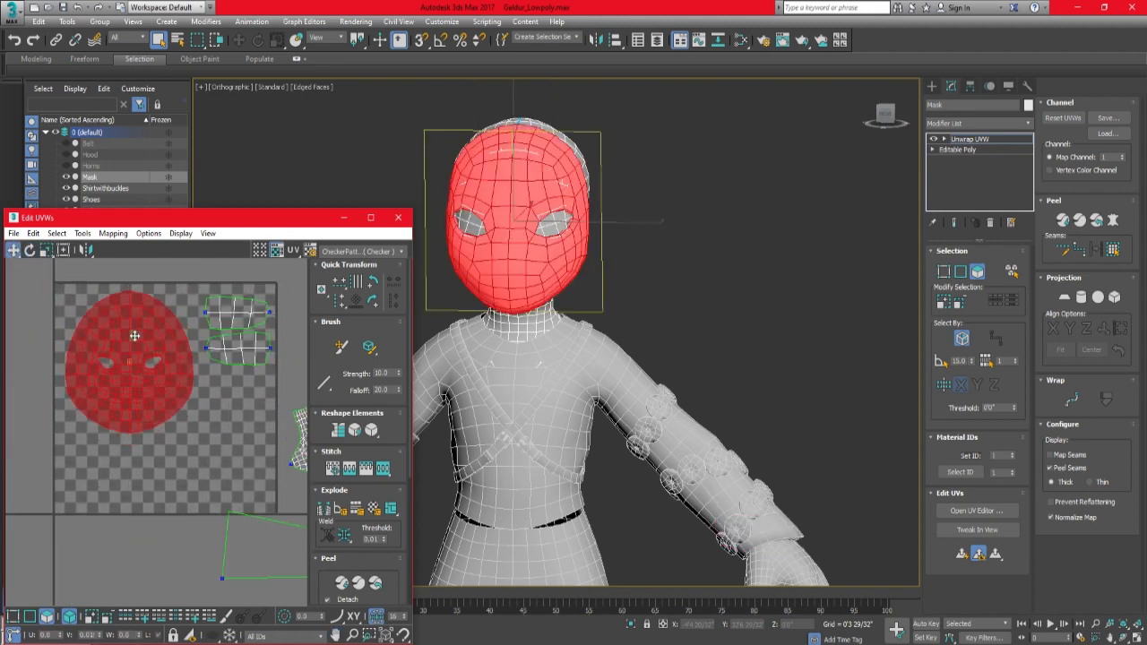
pyautogui.scroll(3, 237, 321)
pyautogui.keyDown('ctrl'); pyautogui.click(241, 317); pyautogui.keyUp('ctrl')
pyautogui.press('r')
pyautogui.moveTo(242, 332); pyautogui.dragTo(255, 319)
pyautogui.moveTo(256, 319); pyautogui.dragTo(173, 336, button='middle')
pyautogui.moveTo(173, 337); pyautogui.dragTo(179, 320)
pyautogui.scroll(-3, 174, 306)
# Rotate the mask's back-of-head shell and place it in the lower-right part of the UV square.
pyautogui.press('e')
pyautogui.moveTo(244, 405); pyautogui.dragTo(252, 436)
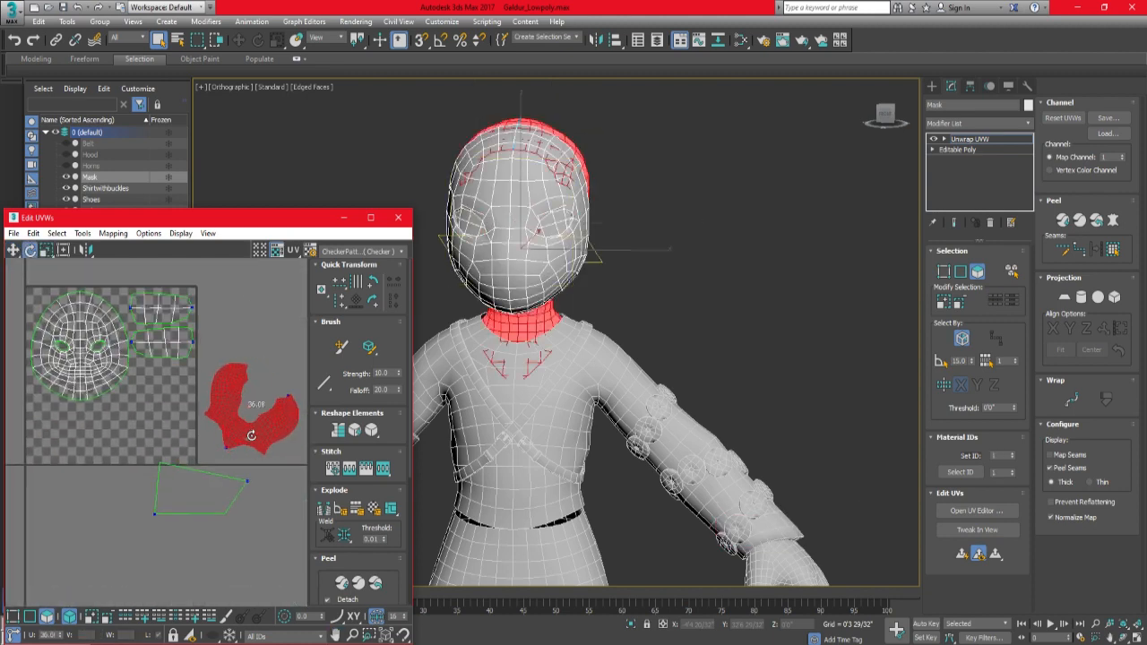
pyautogui.scroll(3, 166, 433)
pyautogui.press('e')
pyautogui.moveTo(165, 434); pyautogui.dragTo(118, 430)
pyautogui.click(183, 499)
# Check the remaining four-sided shell against the model in wireframe and move it farther from the UV square.
pyautogui.scroll(-3, 183, 499)
pyautogui.keyDown('alt'); pyautogui.moveTo(645, 251); pyautogui.dragTo(313, 448, button='middle'); pyautogui.keyUp('alt')
pyautogui.press('F3')
pyautogui.scroll(6, 556, 208)
pyautogui.scroll(-5, 549, 284)
pyautogui.moveTo(207, 516); pyautogui.dragTo(167, 566)
pyautogui.click(246, 421)
# Collapse the mask's modifier stack to an editable poly.
pyautogui.click(344, 218)
pyautogui.rightClick(961, 147)
pyautogui.click(995, 260)
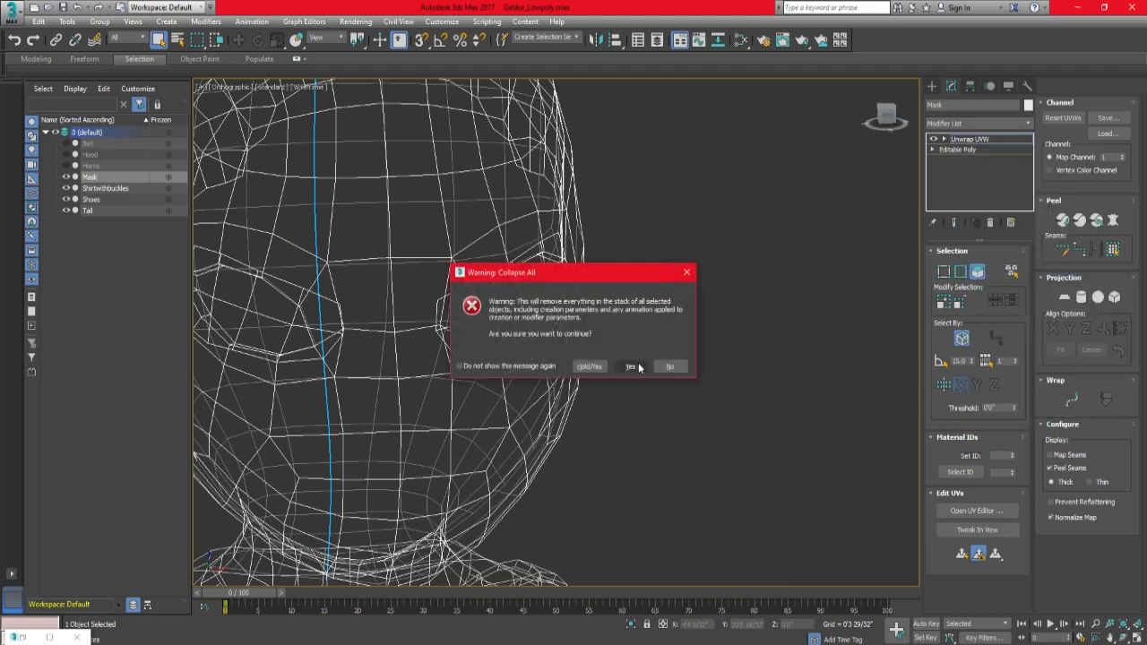
pyautogui.click(633, 366)
# Select the stray polygons at the corner of the mask's eye opening and undo the selections.
pyautogui.scroll(6, 541, 279)
pyautogui.click(529, 280)
pyautogui.click(732, 292)
pyautogui.click(989, 267)
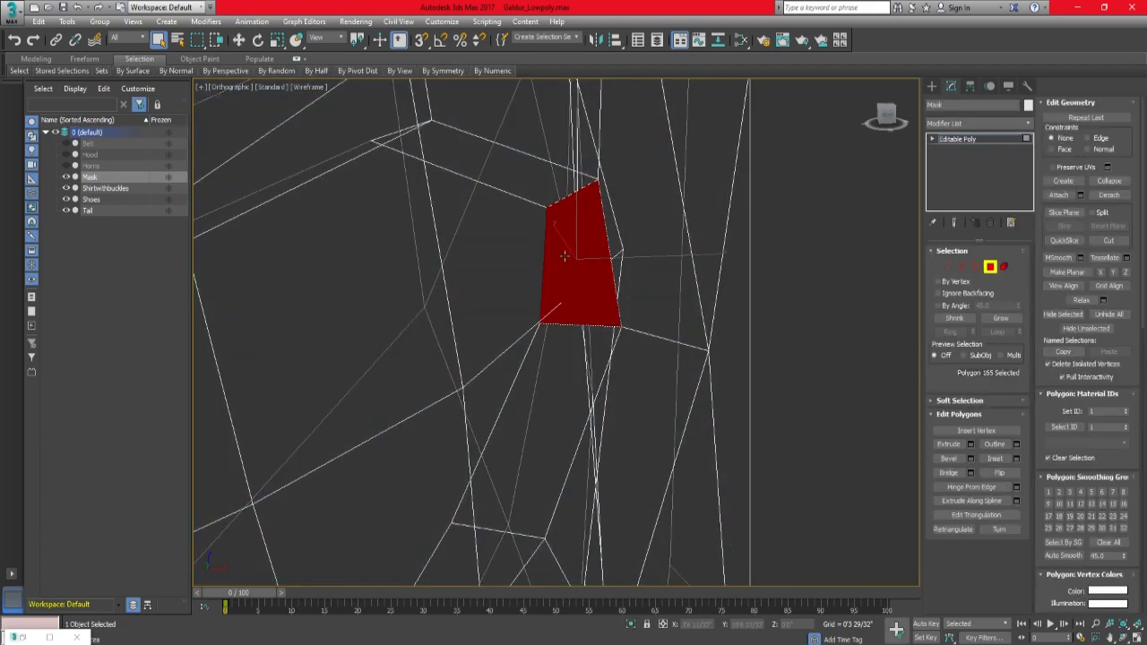
pyautogui.keyDown('alt'); pyautogui.moveTo(586, 272); pyautogui.dragTo(548, 280, button='middle'); pyautogui.keyUp('alt')
pyautogui.click(548, 280)
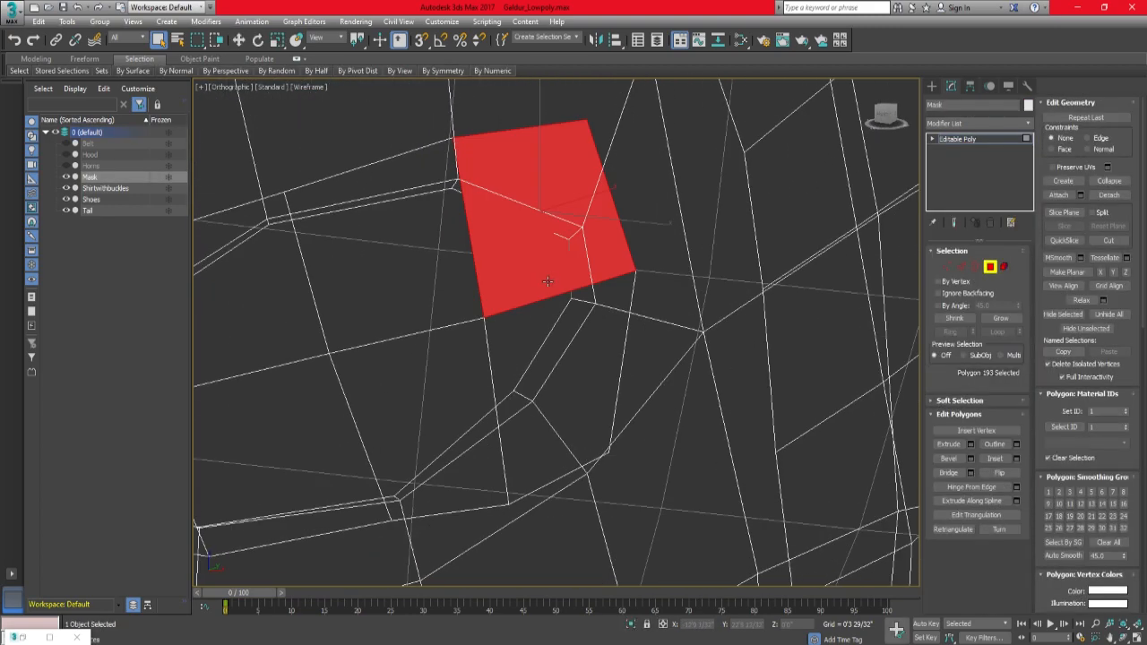
pyautogui.scroll(-5, 548, 280)
pyautogui.hotkey('ctrl', 'z')
pyautogui.hotkey('ctrl', 'z')
pyautogui.hotkey('ctrl', 'z')
pyautogui.hotkey('ctrl', 'z')
# Select the mask again, apply an Unwrap UVW modifier and open its UV editor.
pyautogui.click(589, 295)
pyautogui.click(962, 125)
pyautogui.press('u')
pyautogui.press('Return')
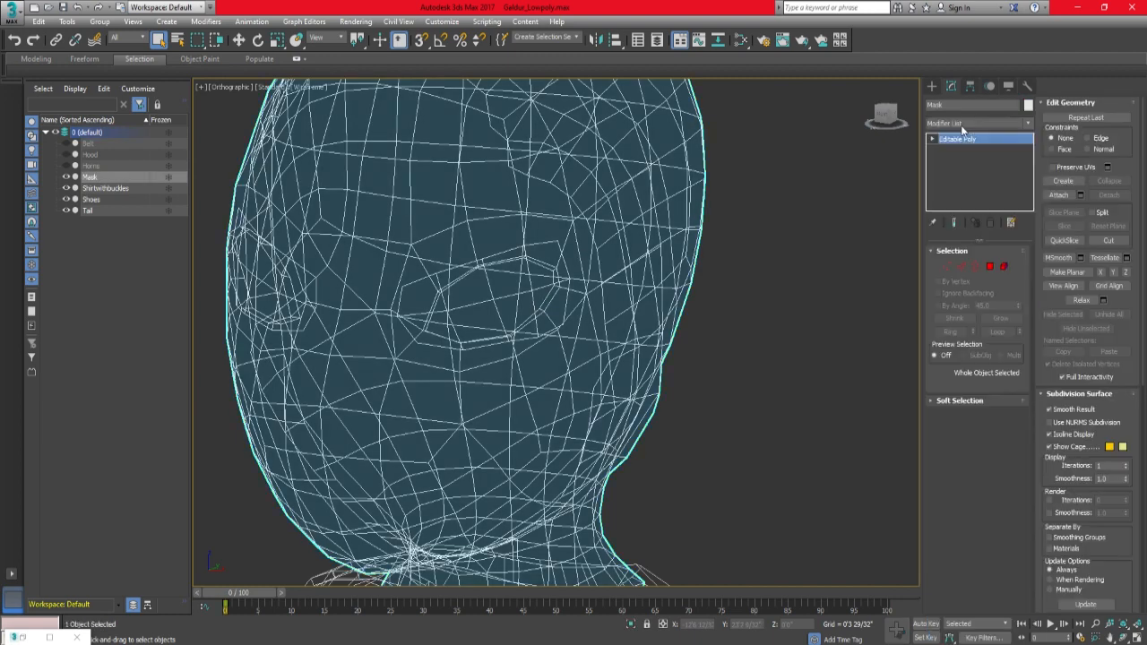
pyautogui.click(969, 513)
# Move the loose vertex at the eye opening's outer corner in the face shell onto the neighbouring corner vertex.
pyautogui.scroll(-2, 675, 294)
pyautogui.scroll(8, 153, 240)
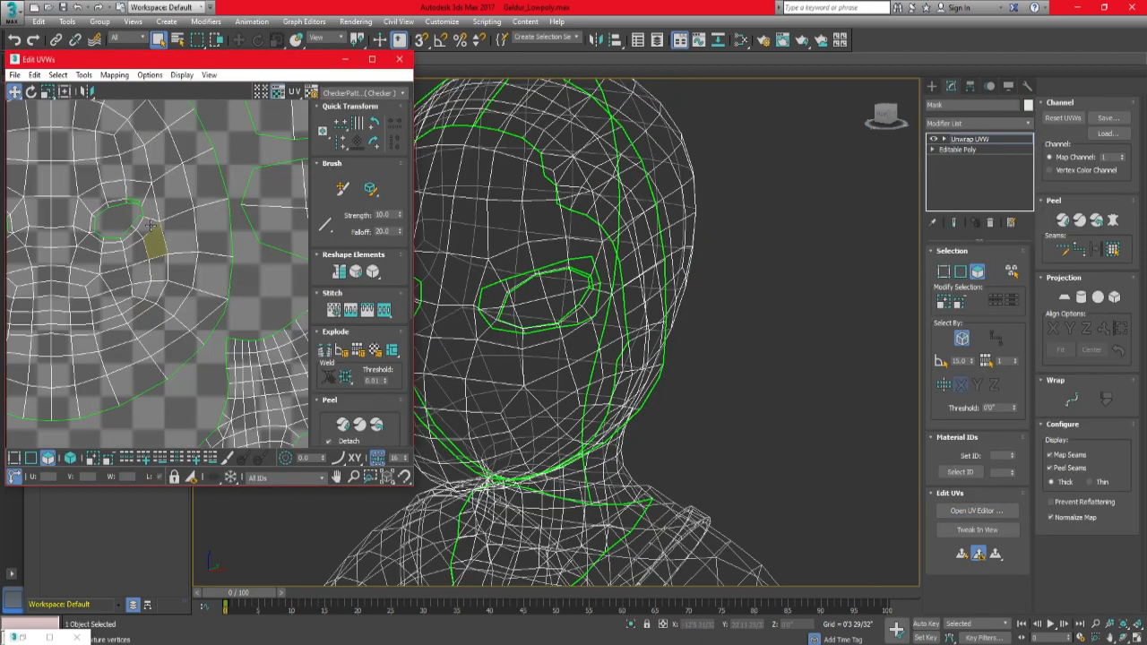
pyautogui.scroll(-5, 162, 225)
pyautogui.scroll(6, 162, 225)
pyautogui.press('1')
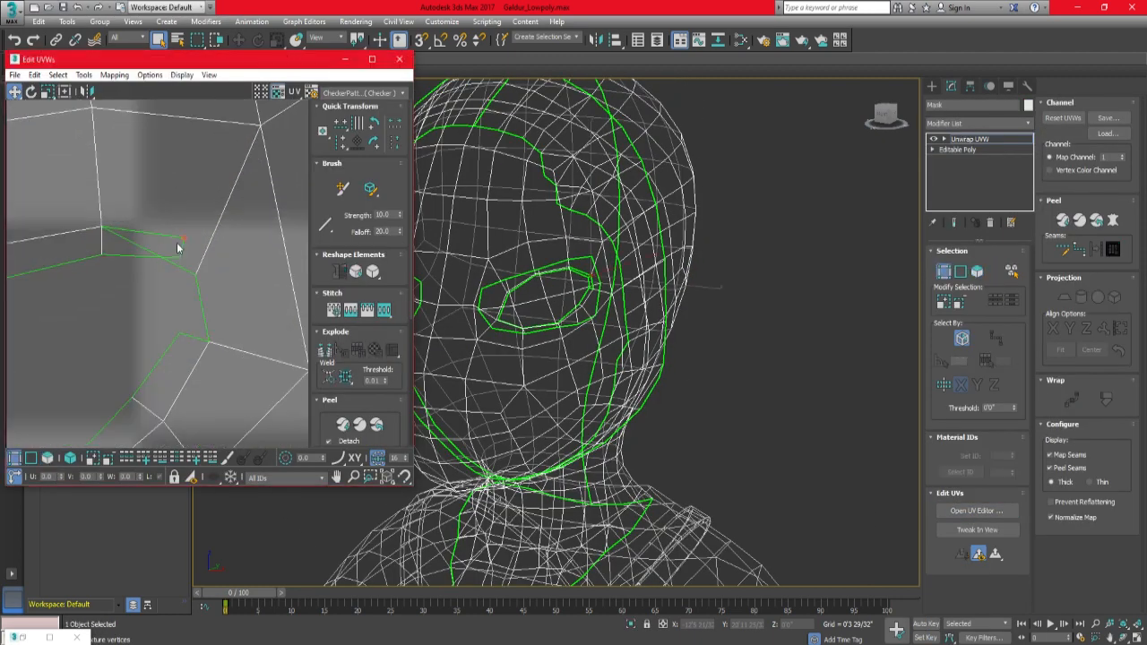
pyautogui.moveTo(187, 240); pyautogui.dragTo(186, 275)
pyautogui.scroll(3, 185, 276)
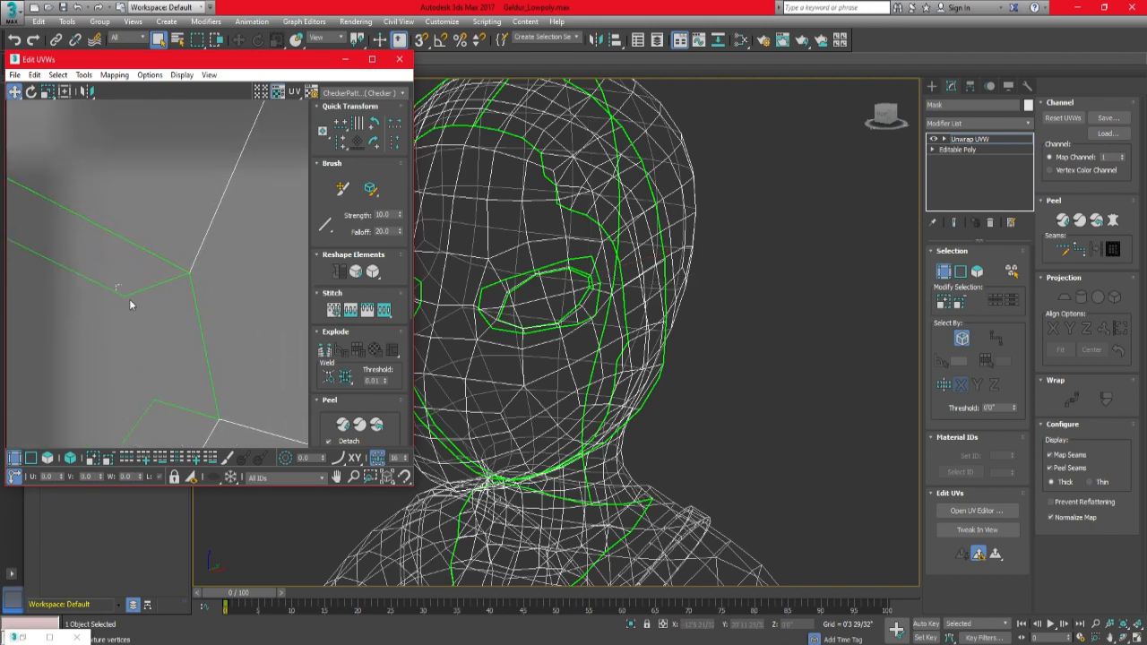
# Fit the stray four-sided polygon into the gap at the eye corner and align its vertices with the surrounding ones.
pyautogui.scroll(-10, 130, 305)
pyautogui.scroll(10, 180, 381)
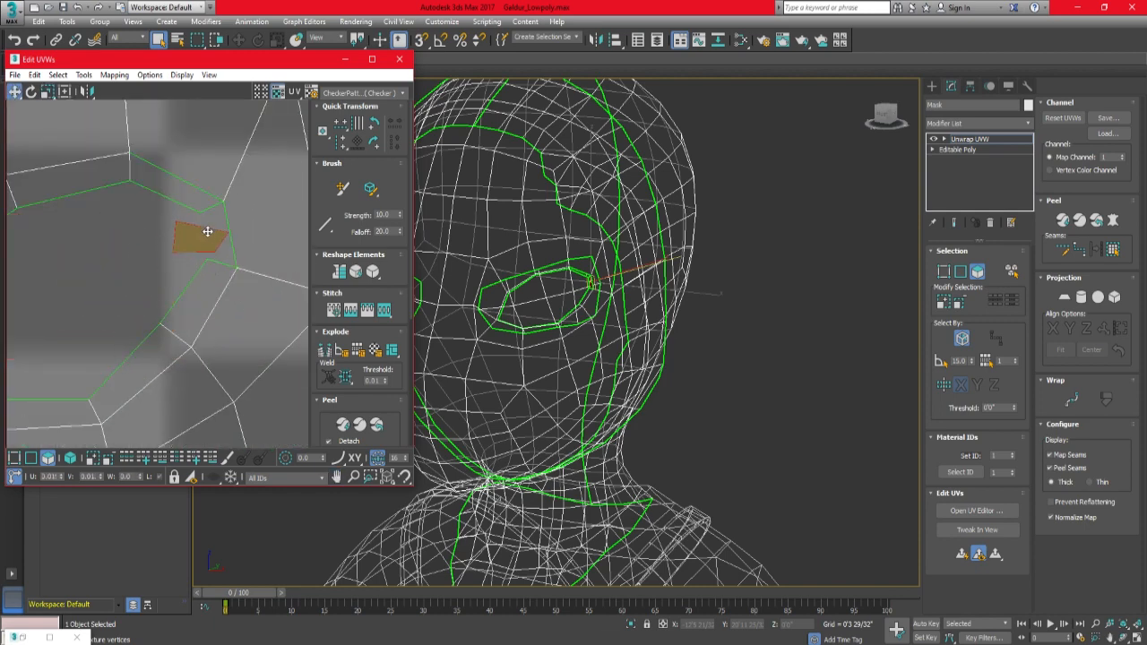
pyautogui.scroll(3, 214, 235)
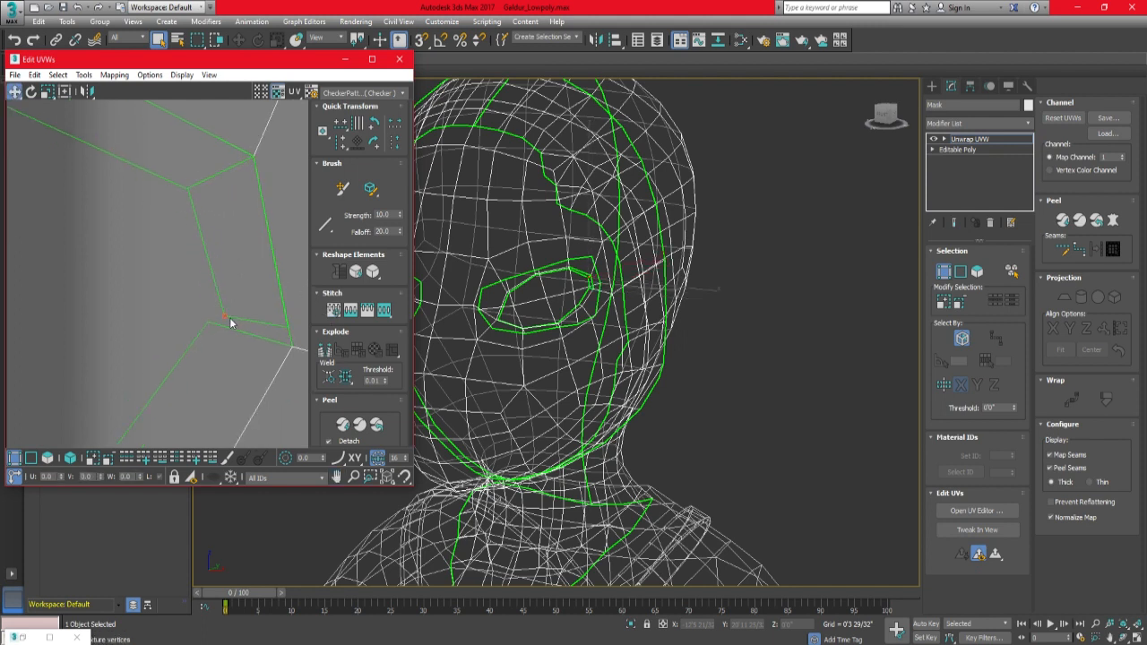
pyautogui.click(274, 333)
pyautogui.moveTo(300, 320); pyautogui.dragTo(250, 307, button='middle')
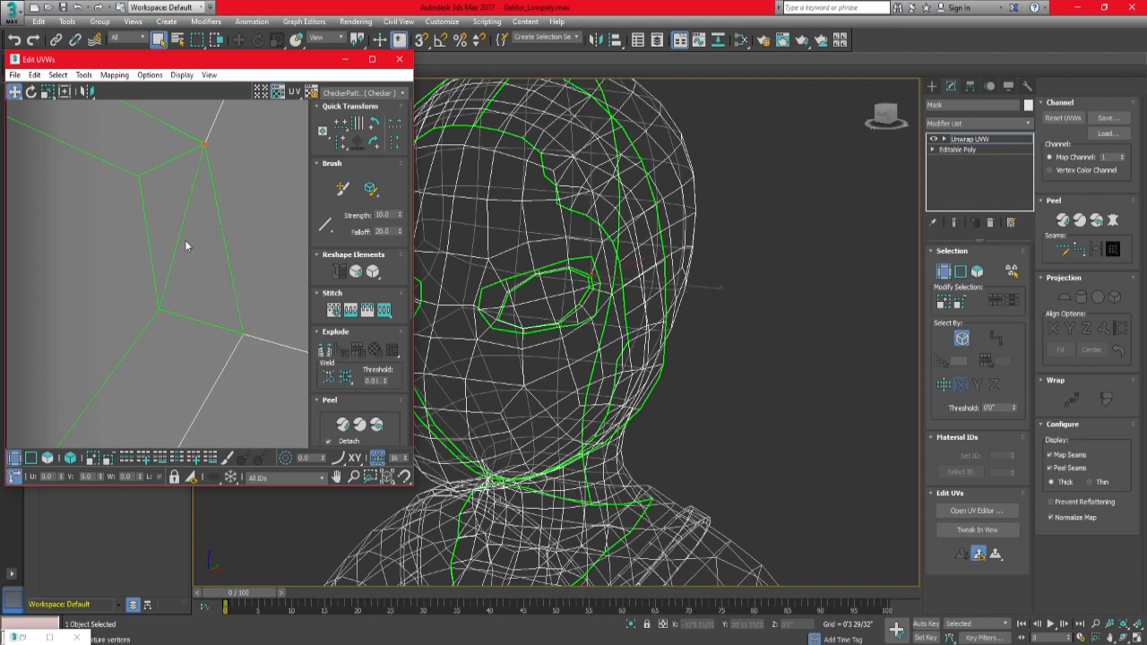
pyautogui.scroll(2, 213, 209)
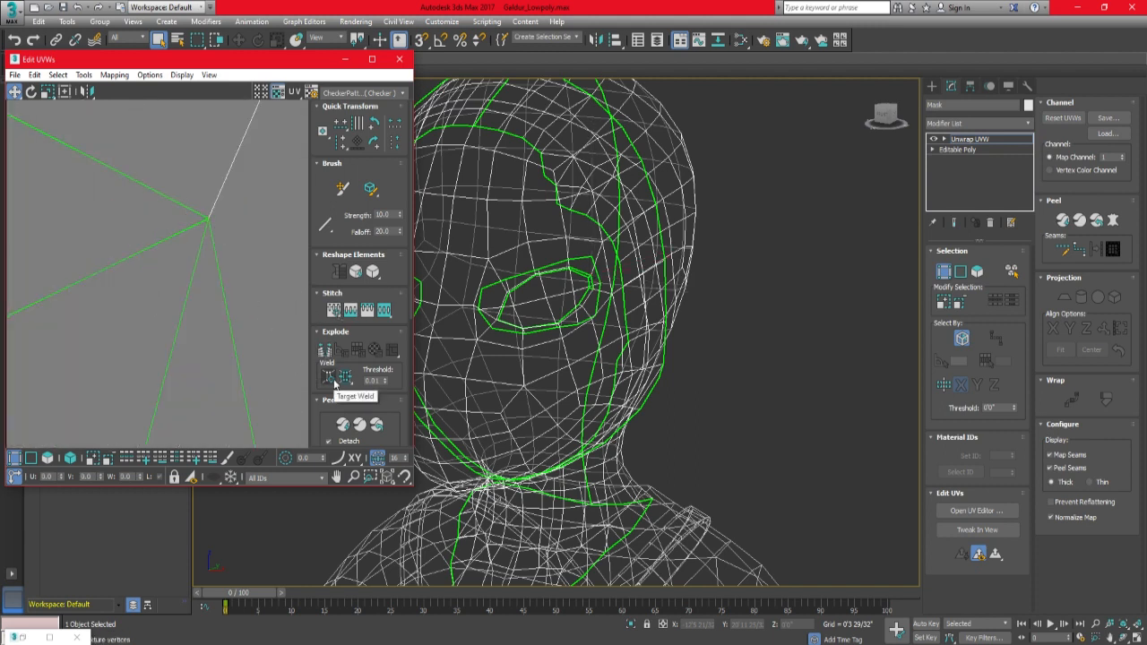
pyautogui.scroll(-4, 221, 228)
# Close the UV editor, collapse the mask's Unwrap UVW modifier and deselect the mask.
pyautogui.click(399, 60)
pyautogui.rightClick(950, 139)
pyautogui.click(987, 257)
pyautogui.click(570, 366)
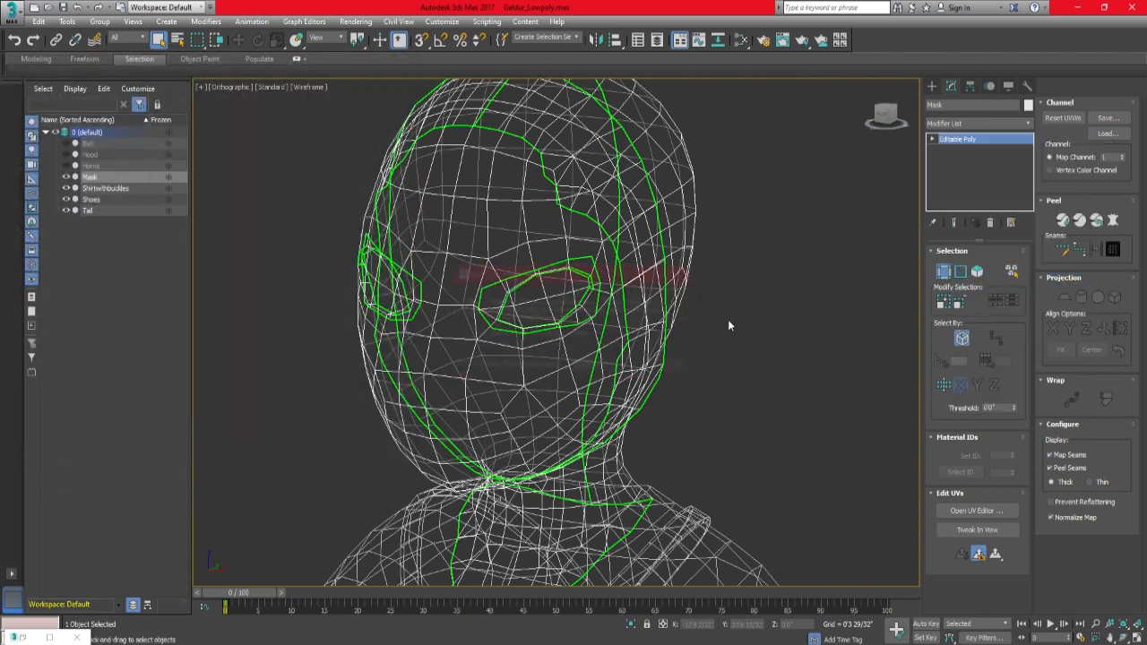
pyautogui.click(727, 320)
# Create a Physical Material named Mask and assign it to the mask object.
pyautogui.press('f')
pyautogui.press('z')
pyautogui.press('F3')
pyautogui.scroll(4, 583, 153)
pyautogui.click(586, 153)
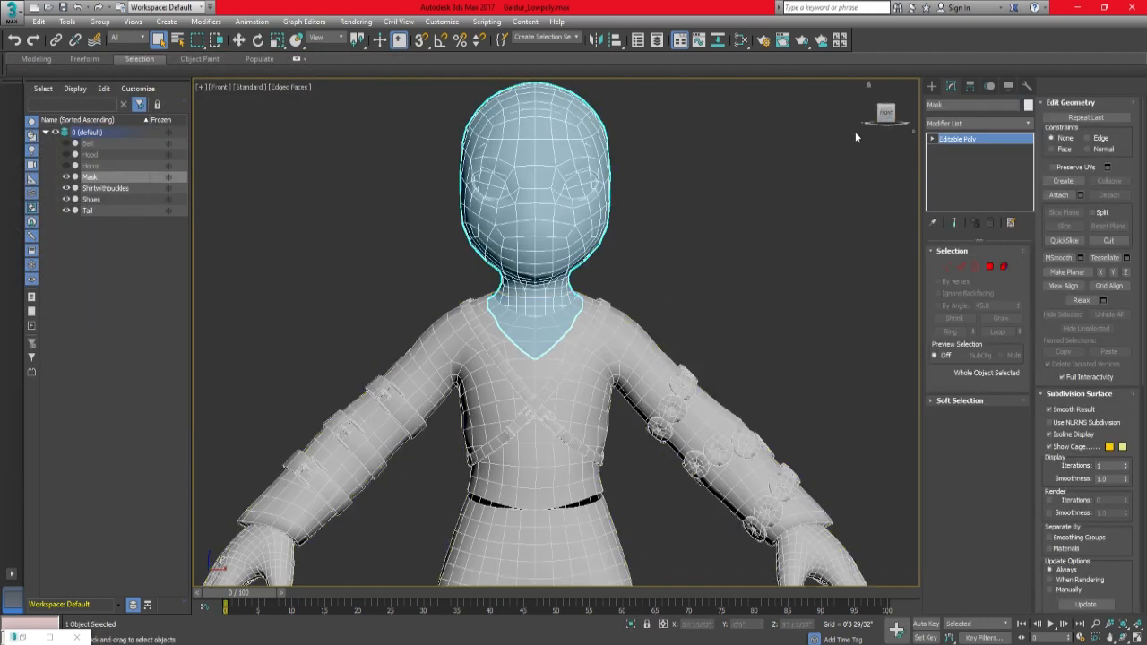
pyautogui.press('m')
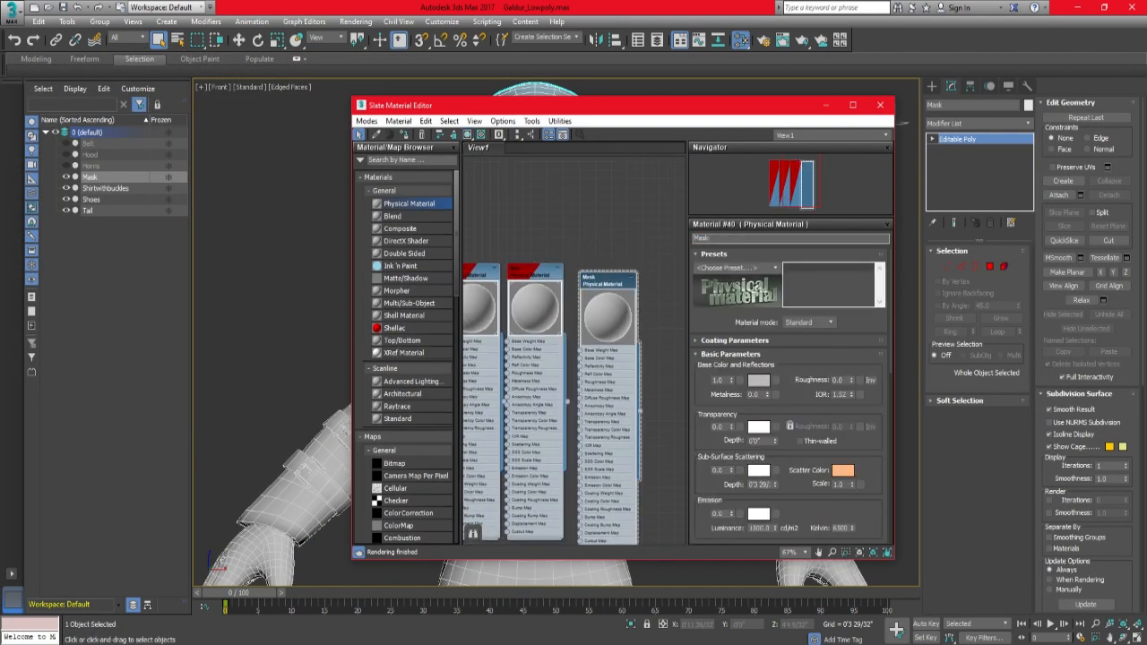
pyautogui.click(404, 134)
pyautogui.click(584, 375)
pyautogui.click(467, 133)
pyautogui.click(880, 105)
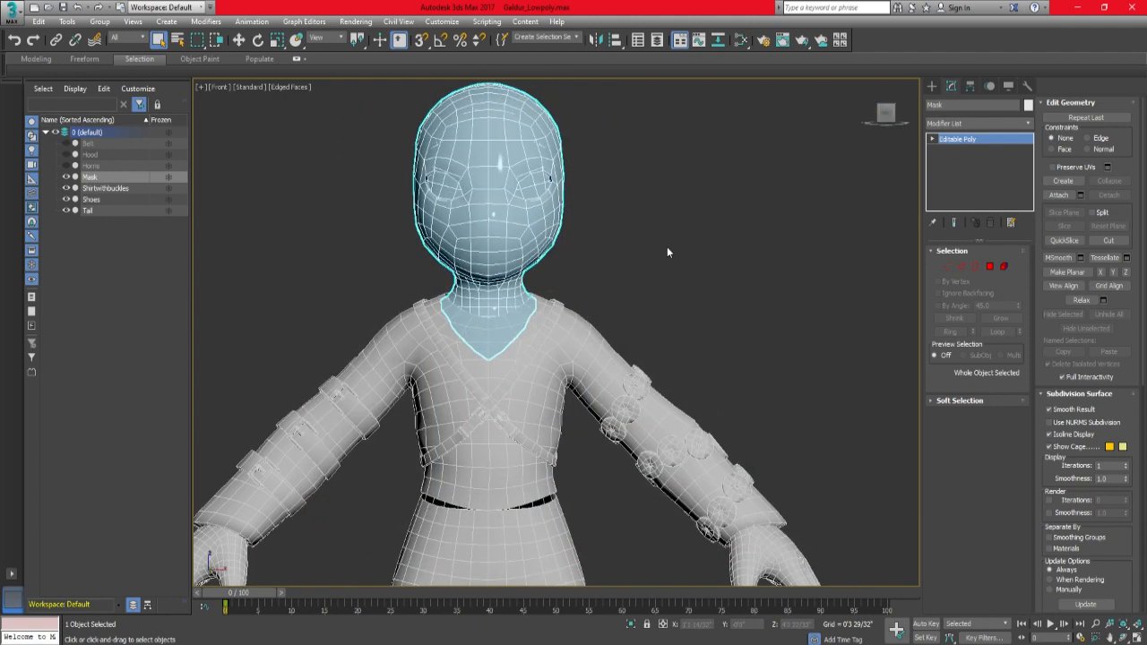
pyautogui.click(666, 248)
# Bridge the two open edges at the outer corner of the mask's eye opening.
pyautogui.scroll(8, 546, 177)
pyautogui.click(622, 197)
pyautogui.scroll(-3, 632, 201)
pyautogui.keyDown('alt'); pyautogui.moveTo(622, 197); pyautogui.dragTo(563, 203, button='middle'); pyautogui.keyUp('alt')
pyautogui.click(990, 266)
pyautogui.scroll(-3, 625, 204)
pyautogui.click(962, 266)
pyautogui.click(558, 205)
pyautogui.scroll(6, 558, 208)
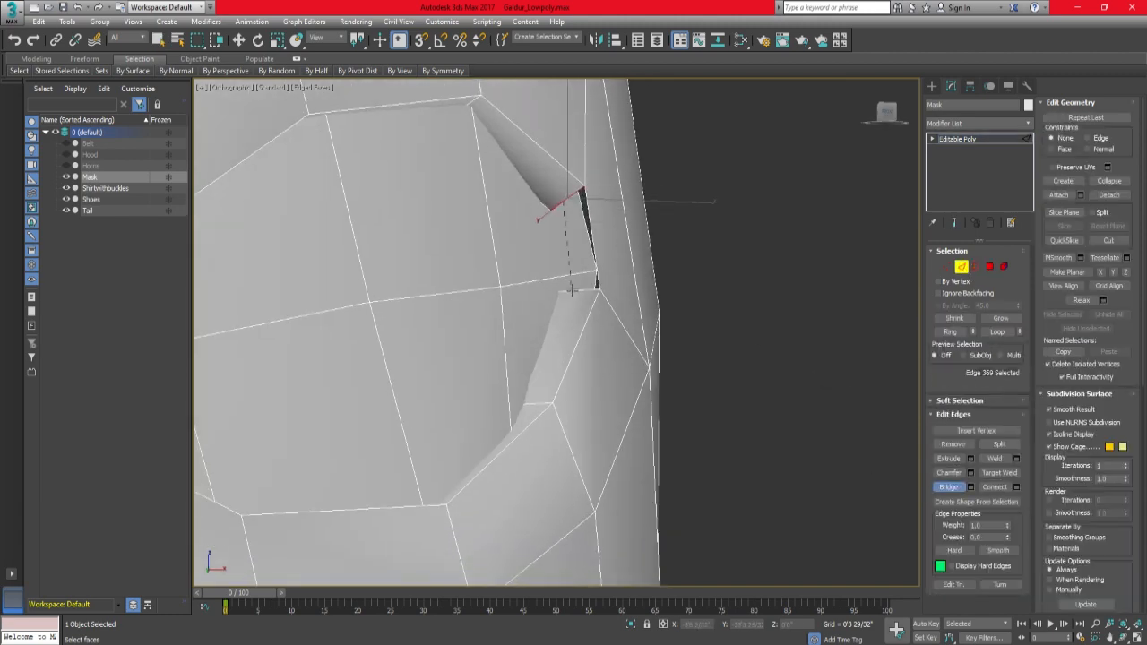
pyautogui.click(571, 291)
# Compare the corners of both eye openings and undo the edge bridge.
pyautogui.scroll(-5, 571, 291)
pyautogui.keyDown('alt'); pyautogui.moveTo(572, 291); pyautogui.dragTo(354, 239, button='middle'); pyautogui.keyUp('alt')
pyautogui.scroll(5, 354, 239)
pyautogui.scroll(-5, 339, 305)
pyautogui.keyDown('alt'); pyautogui.moveTo(338, 305); pyautogui.dragTo(484, 314, button='middle'); pyautogui.keyUp('alt')
pyautogui.hotkey('ctrl', 'z')
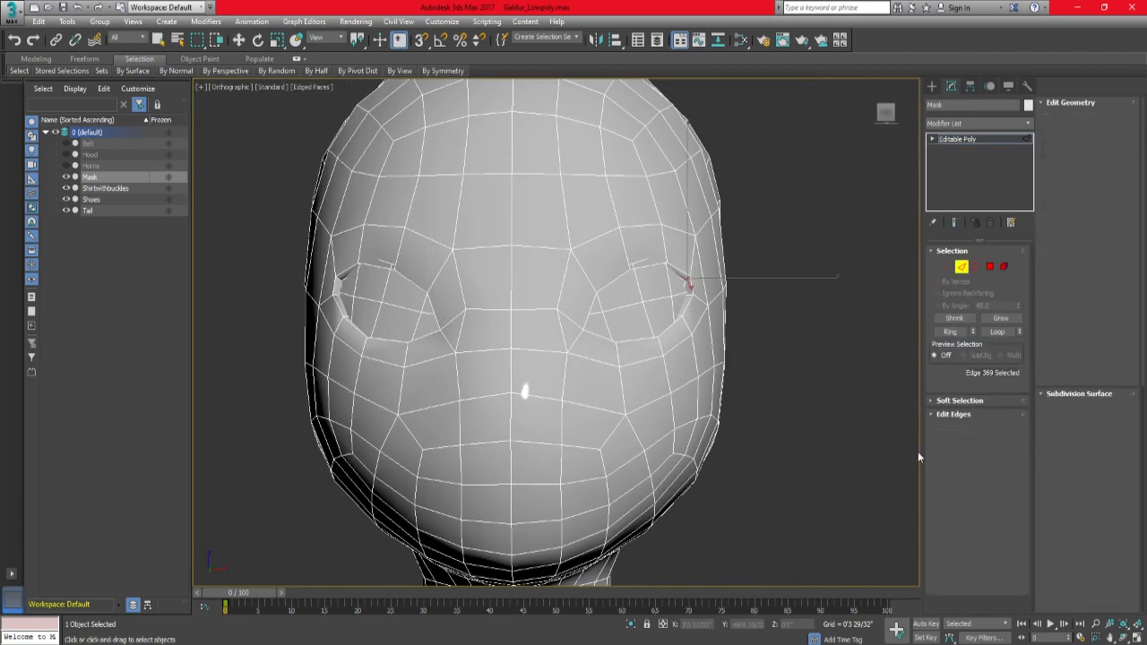
# Select the whole mask, add a modifier to it and collapse its stack to an editable poly.
pyautogui.press('5')
pyautogui.hotkey('ctrl', 'a')
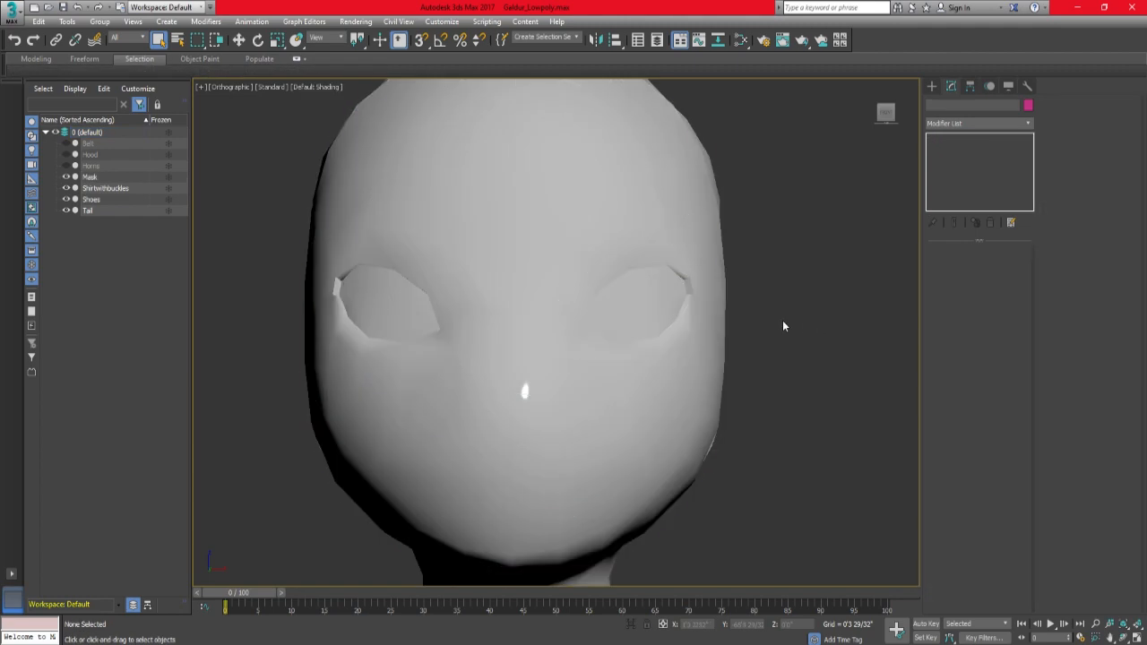
pyautogui.click(681, 305)
pyautogui.click(977, 123)
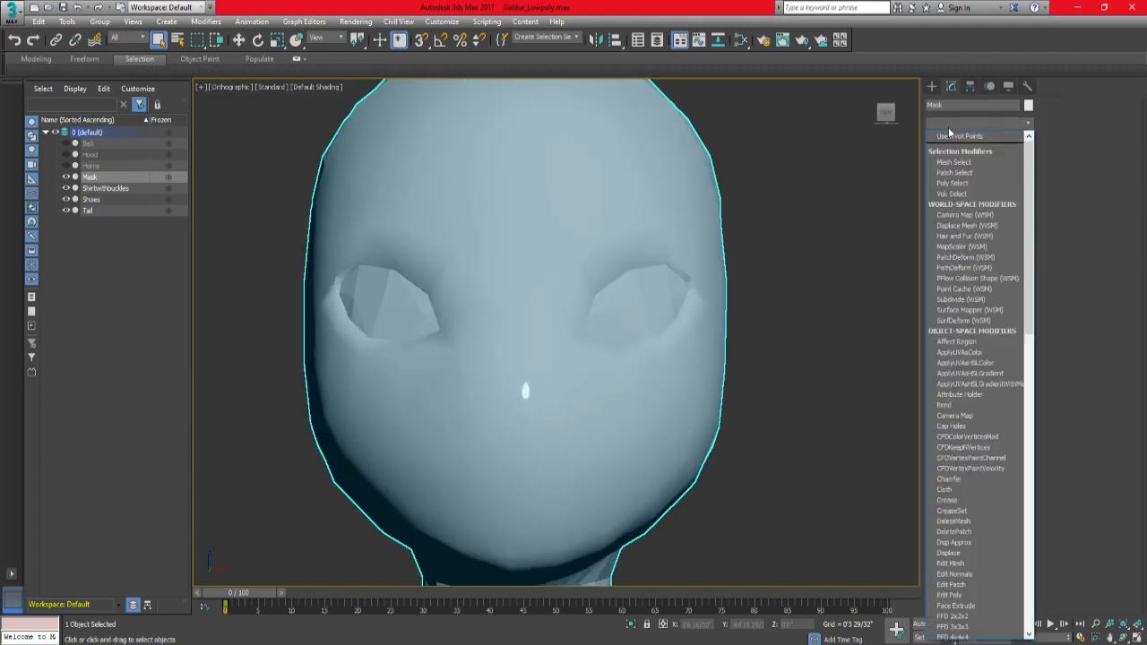
pyautogui.press('n')
pyautogui.press('n')
pyautogui.click(949, 134)
pyautogui.rightClick(953, 140)
pyautogui.click(1004, 269)
pyautogui.press('Return')
# Show the mask's edged faces, apply an Unwrap UVW modifier to it and open the UV editor.
pyautogui.press('F4')
pyautogui.press('5')
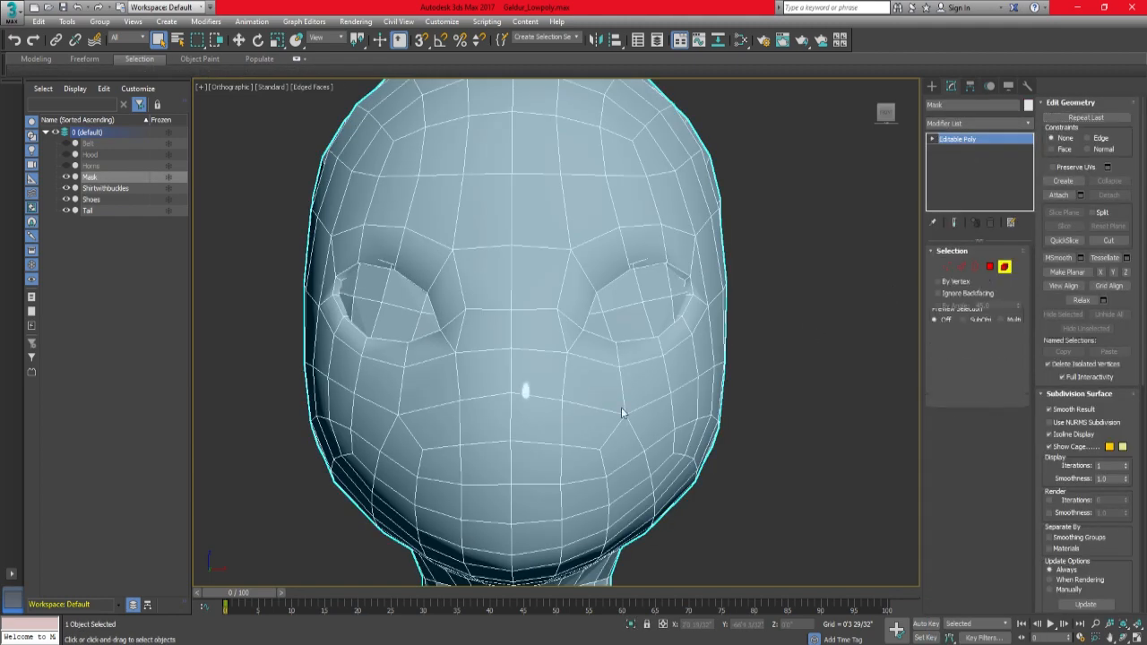
pyautogui.hotkey('ctrl', 'a')
pyautogui.press('5')
pyautogui.click(963, 124)
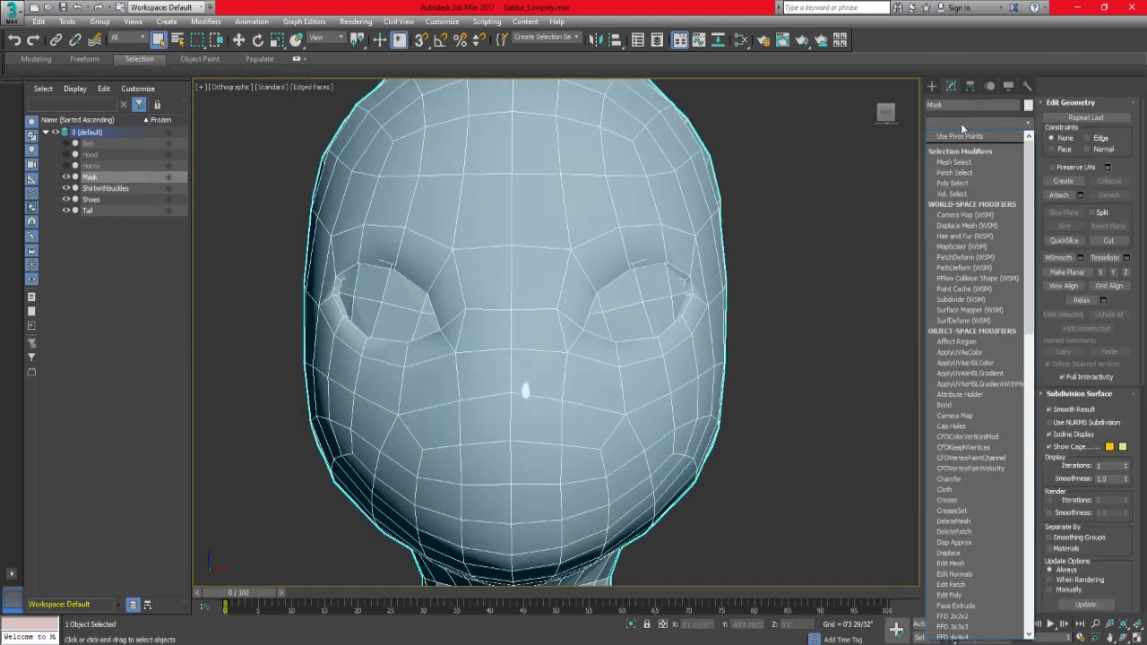
pyautogui.press('u')
pyautogui.click(939, 522)
pyautogui.click(976, 510)
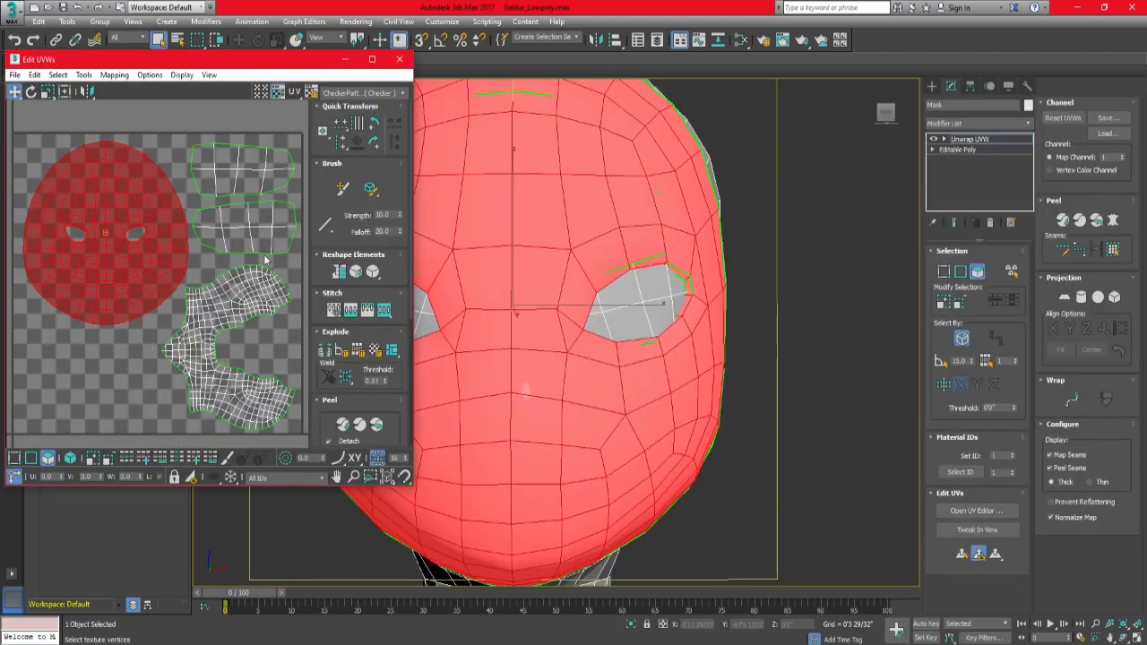
# Reset the peel of the mask's face shell and place it upright in the upper-left part of the UV square.
pyautogui.click(73, 457)
pyautogui.click(188, 276)
pyautogui.click(1096, 220)
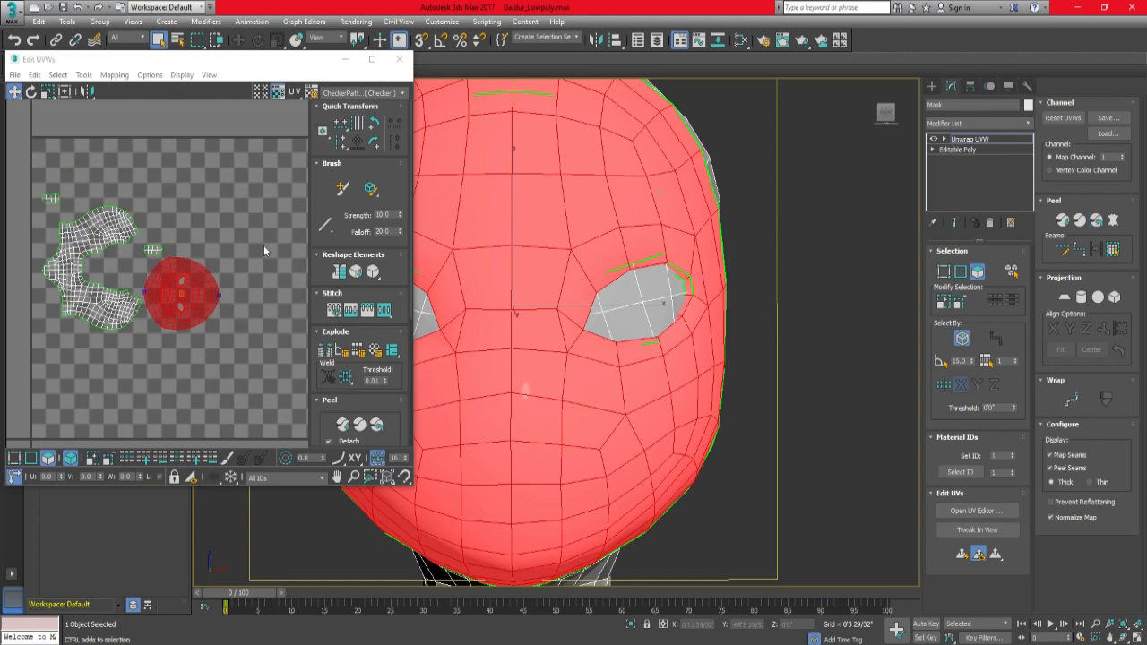
pyautogui.scroll(-2, 263, 244)
pyautogui.moveTo(230, 273); pyautogui.dragTo(144, 274)
pyautogui.press('r')
pyautogui.scroll(2, 190, 217)
pyautogui.scroll(2, 143, 274)
pyautogui.press('w')
pyautogui.moveTo(239, 235); pyautogui.dragTo(225, 236)
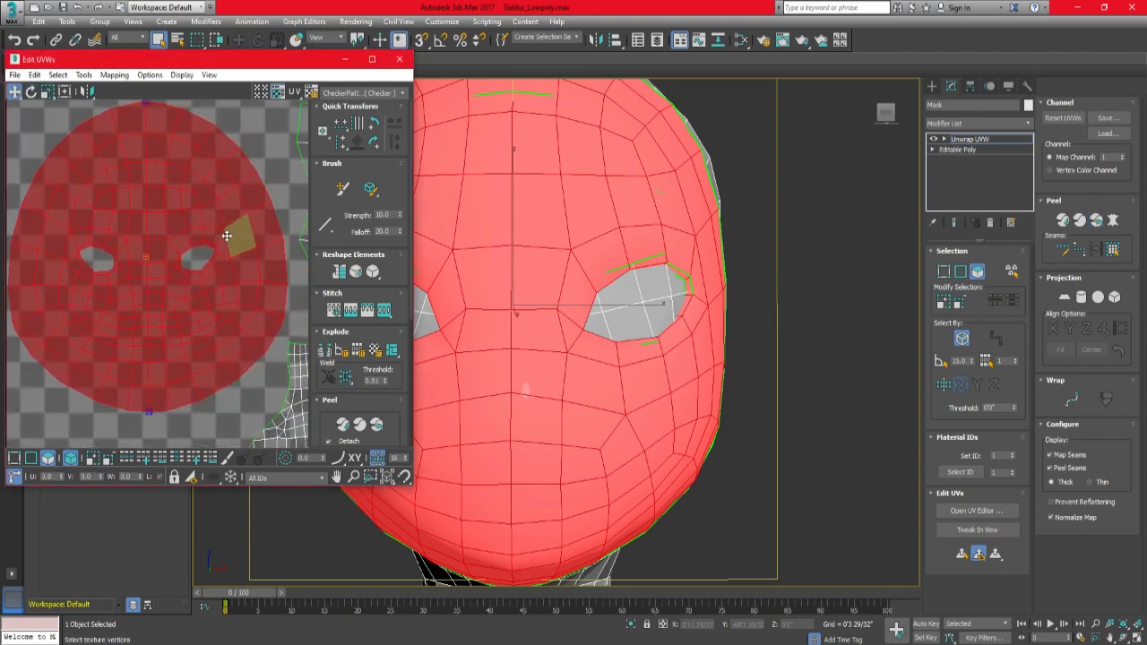
# Straighten the face shell with a slight rotation in the maximized UV editor and check its eye corner.
pyautogui.scroll(-1, 231, 235)
pyautogui.click(371, 59)
pyautogui.press('e')
pyautogui.moveTo(482, 217); pyautogui.dragTo(482, 222)
pyautogui.scroll(1, 482, 219)
pyautogui.scroll(7, 433, 266)
pyautogui.click(363, 306)
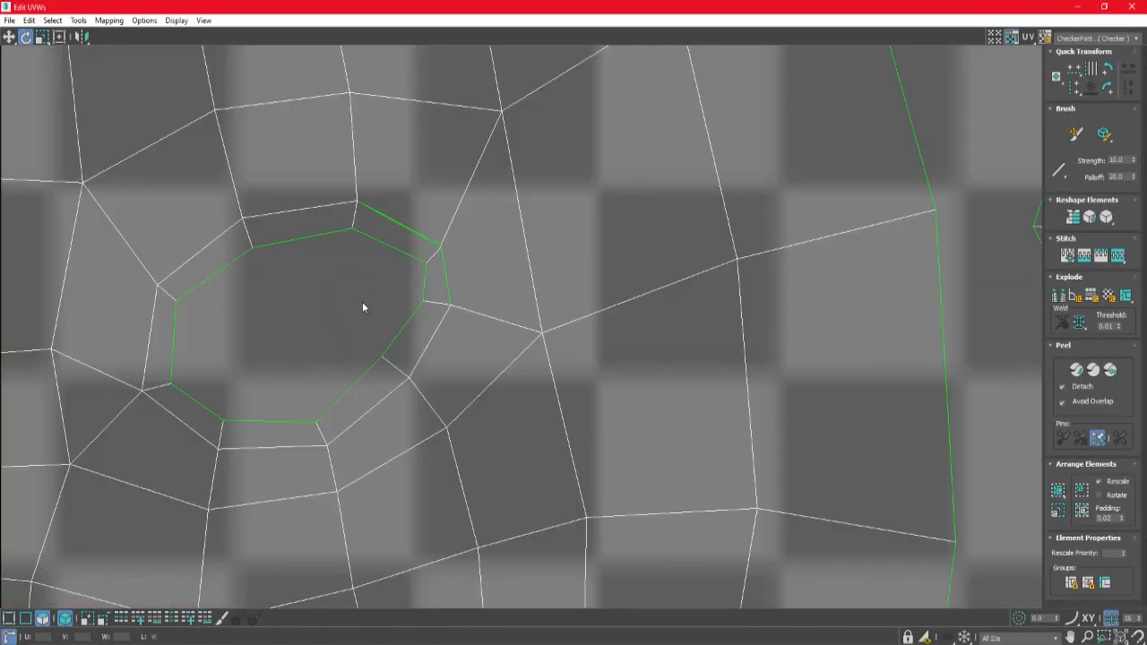
pyautogui.scroll(-7, 385, 287)
pyautogui.click(435, 264)
pyautogui.press('w')
pyautogui.scroll(-4, 416, 209)
pyautogui.click(628, 134)
# Collapse the mask's Unwrap UVW modifier into the mesh and save the scene.
pyautogui.click(1132, 6)
pyautogui.rightClick(968, 153)
pyautogui.click(996, 277)
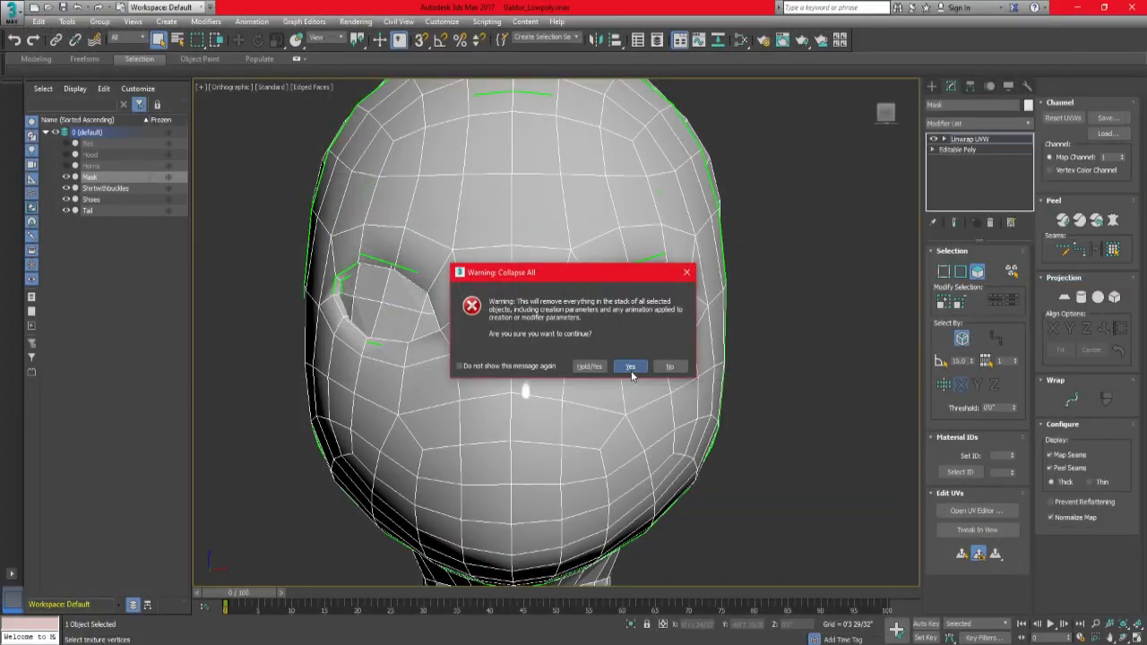
pyautogui.click(631, 368)
pyautogui.hotkey('ctrl', 'd')
pyautogui.hotkey('ctrl', 's')
# Examine the mask's surface and eye openings in shaded, wireframe and edged-faces display.
pyautogui.scroll(-3, 561, 305)
pyautogui.press('F4')
pyautogui.scroll(2, 525, 328)
pyautogui.click(553, 300)
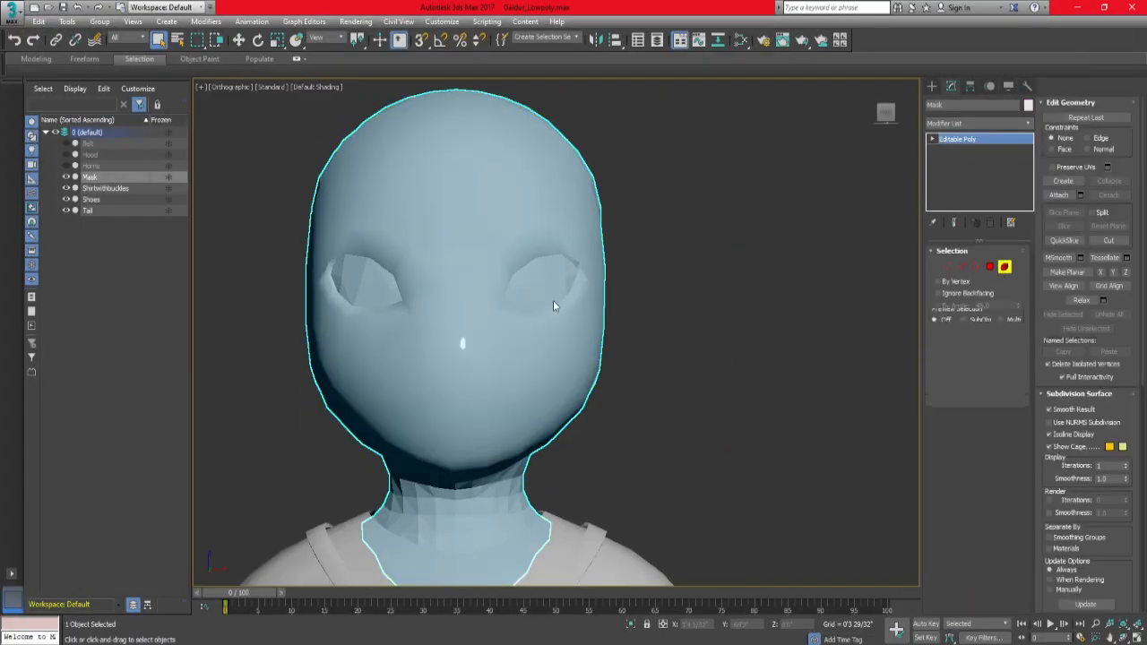
pyautogui.press('4')
pyautogui.click(1002, 266)
pyautogui.click(773, 299)
pyautogui.press('F4')
pyautogui.press('F3')
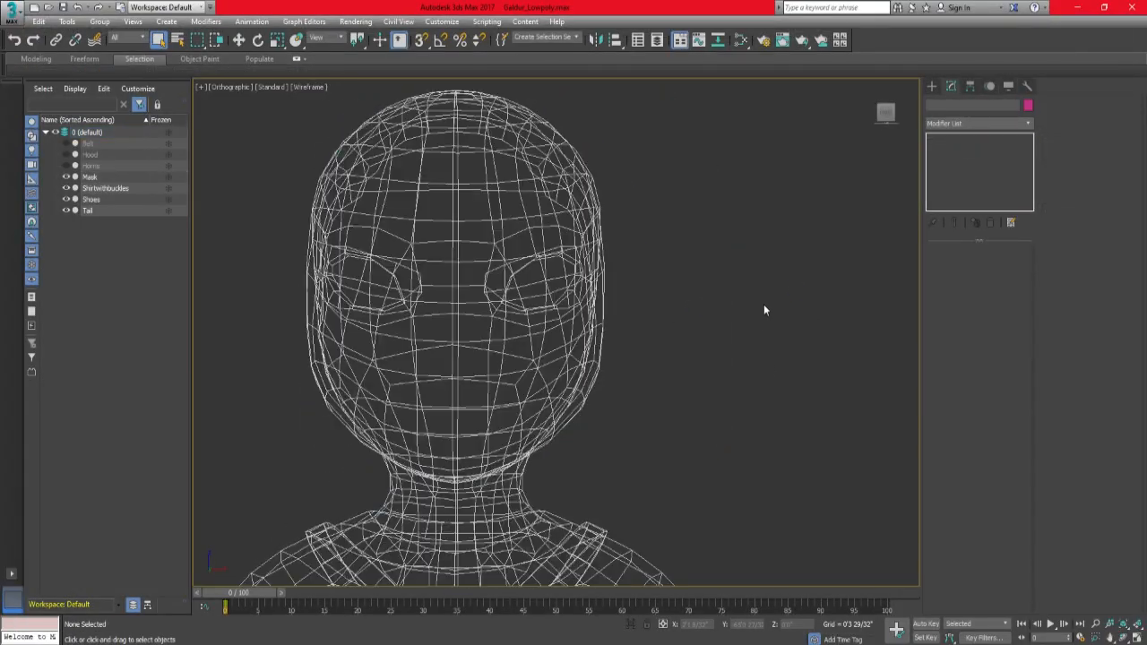
pyautogui.press('F3')
pyautogui.press('F4')
pyautogui.scroll(-3, 681, 251)
pyautogui.press('f')
pyautogui.scroll(2, 692, 282)
# Select all of the mask's elements and leave element editing, save the scene and hide the mask.
pyautogui.click(596, 231)
pyautogui.click(1002, 266)
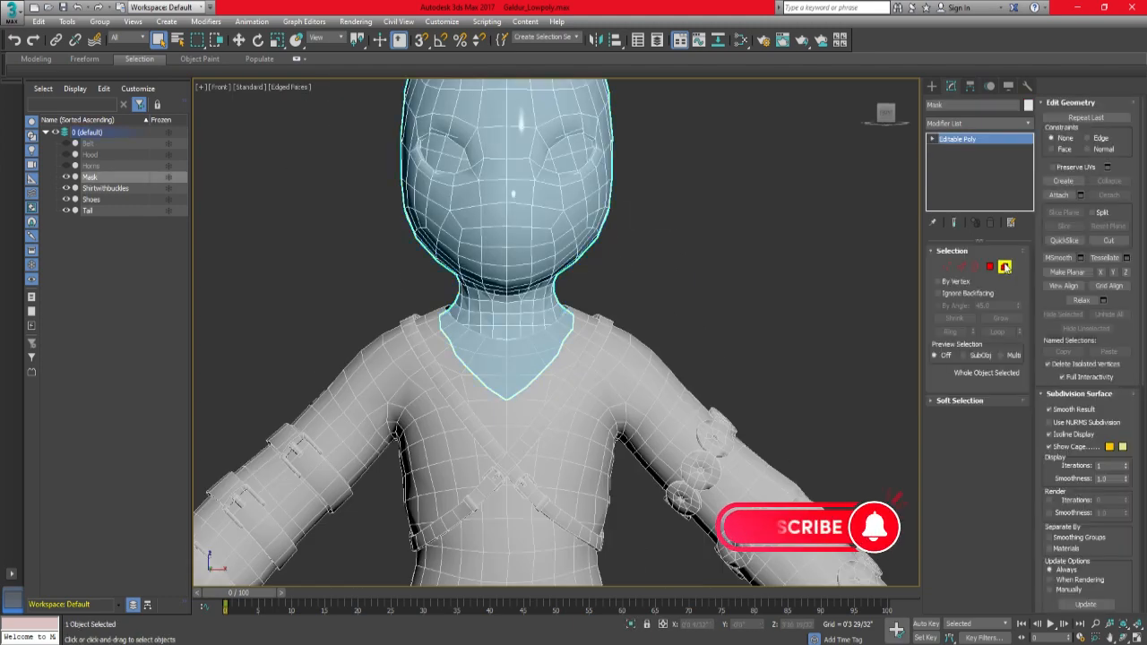
pyautogui.hotkey('ctrl', 'a')
pyautogui.click(1003, 267)
pyautogui.click(783, 288)
pyautogui.hotkey('ctrl', 's')
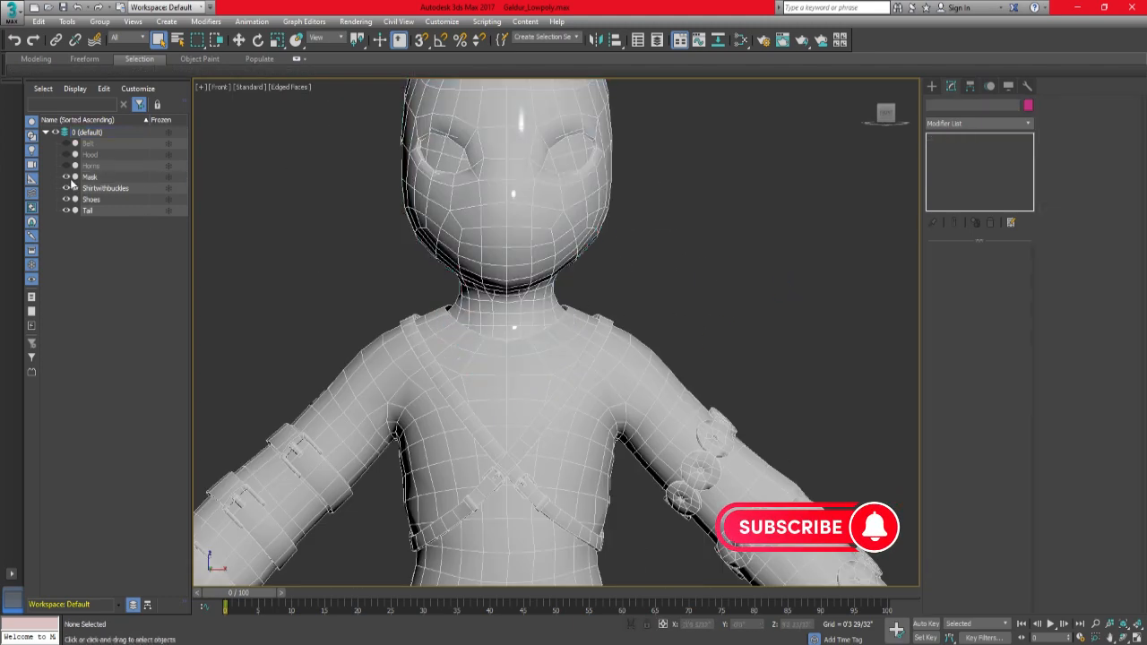
pyautogui.click(66, 176)
# Delete the crossed laces and cuff bands of both shoes as elements.
pyautogui.scroll(-4, 362, 242)
pyautogui.press('z')
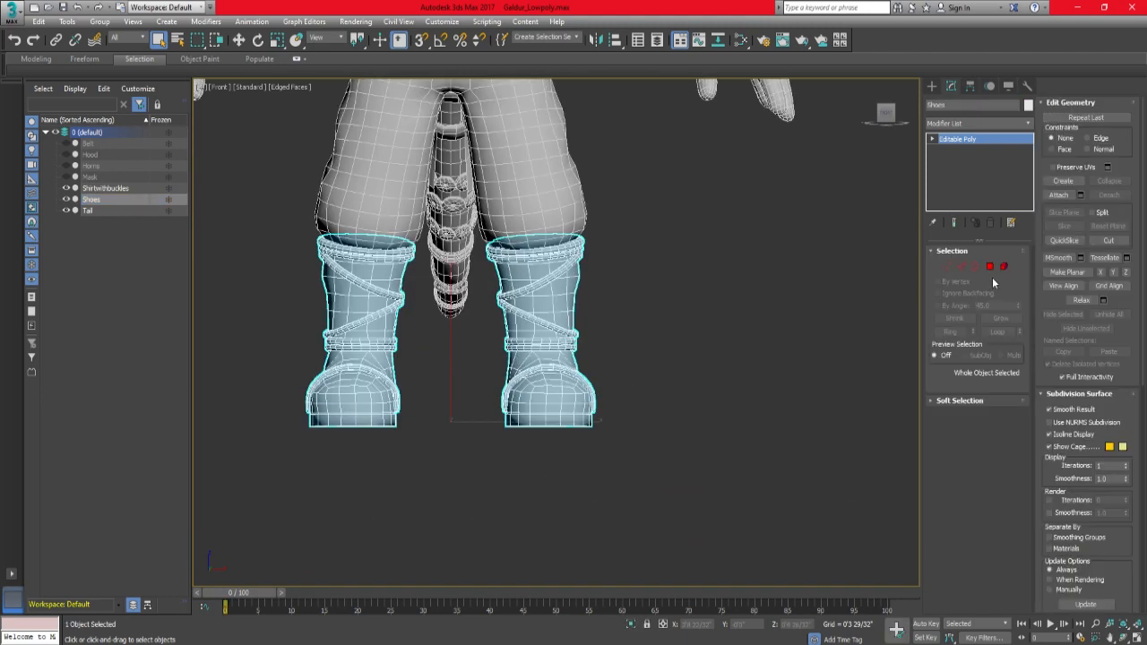
pyautogui.press('5')
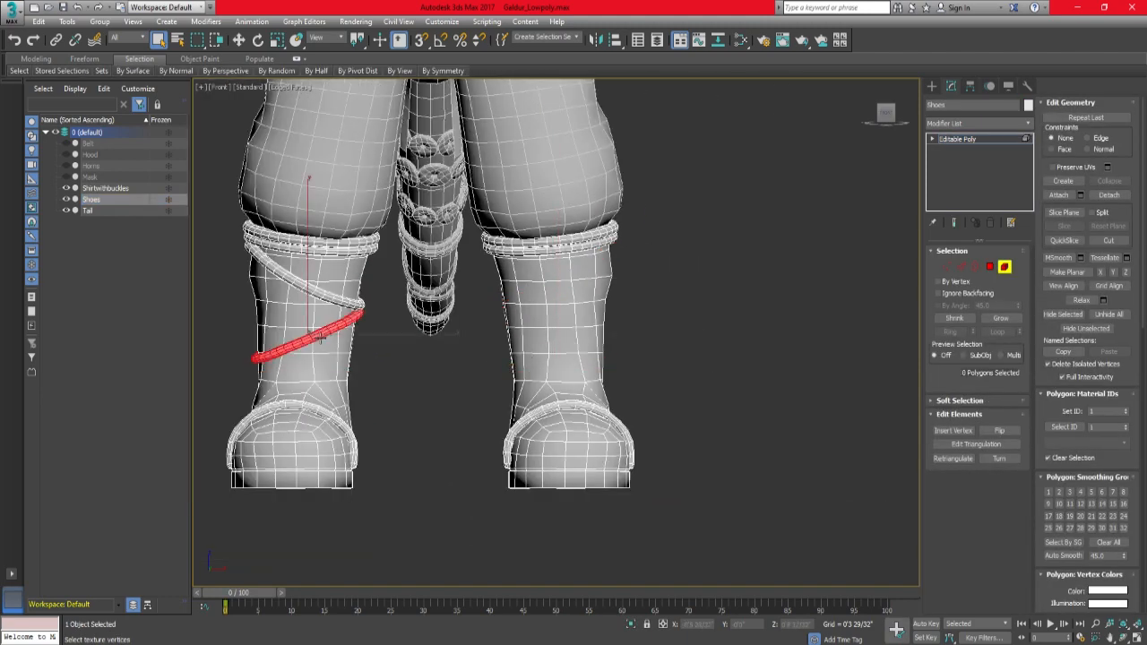
pyautogui.press('Delete')
pyautogui.click(550, 262)
pyautogui.press('Delete')
pyautogui.hotkey('ctrl', 'z')
pyautogui.click(550, 242)
pyautogui.press('Delete')
# Delete the raised trims over the toes of both shoes and finish the element editing.
pyautogui.click(561, 405)
pyautogui.keyDown('alt'); pyautogui.moveTo(561, 390); pyautogui.dragTo(565, 404, button='middle'); pyautogui.keyUp('alt')
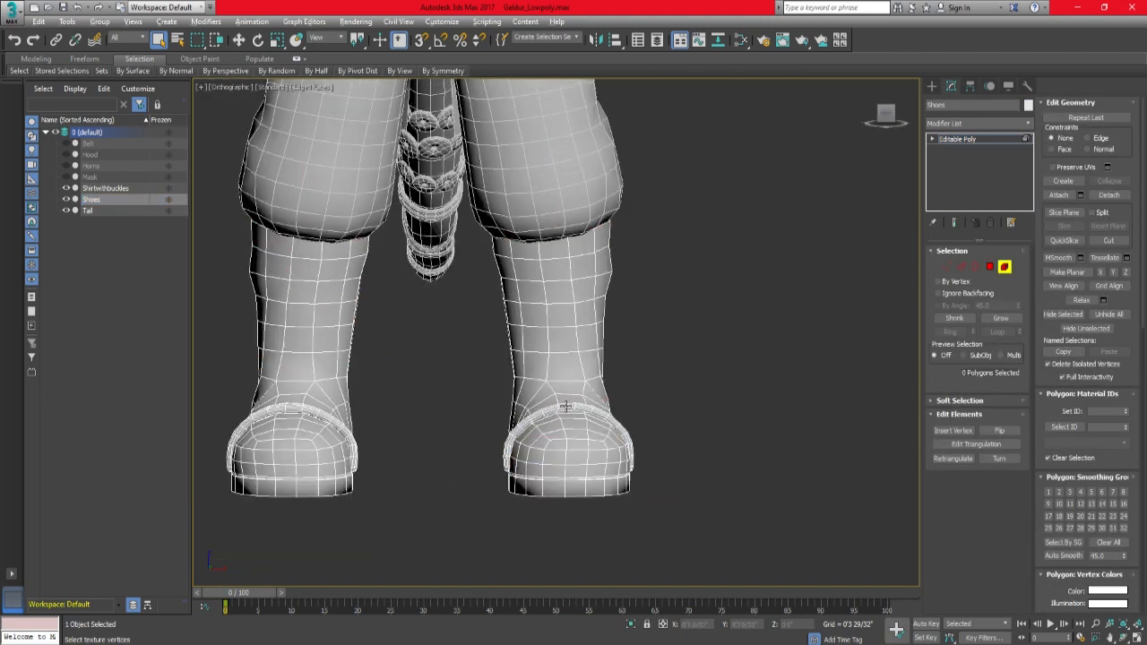
pyautogui.click(602, 399)
pyautogui.press('5')
pyautogui.click(817, 350)
pyautogui.press('f')
pyautogui.moveTo(695, 403); pyautogui.dragTo(652, 227, button='middle')
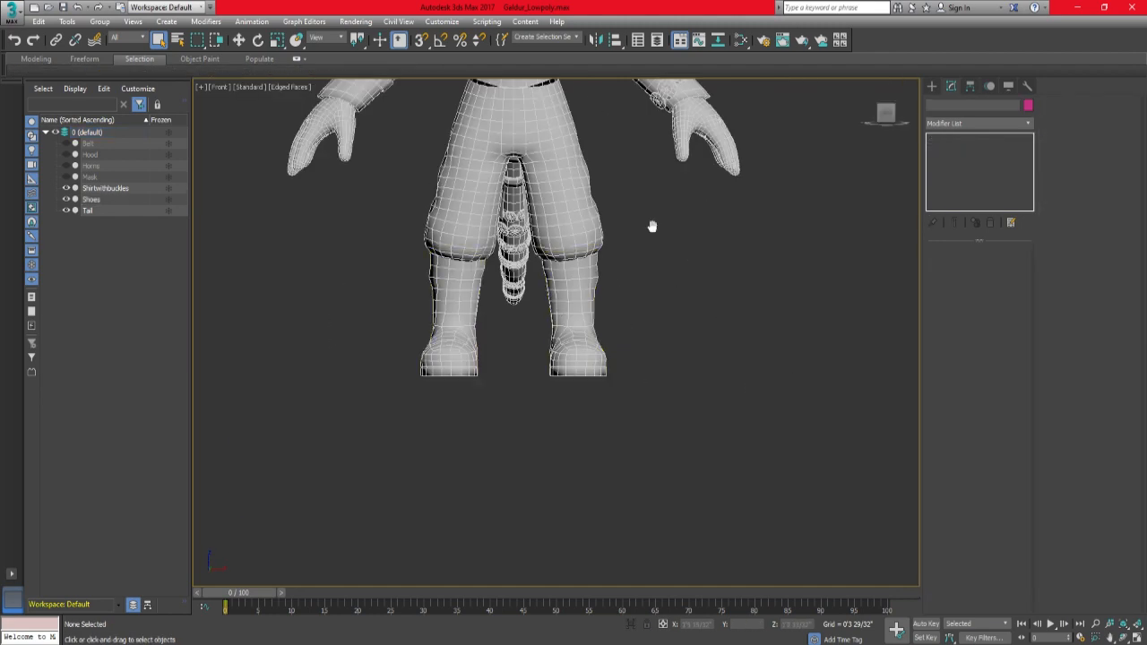
# Add an Unwrap UVW modifier to the shoes and open their UV editor.
pyautogui.click(574, 305)
pyautogui.click(950, 123)
pyautogui.click(941, 133)
pyautogui.click(973, 517)
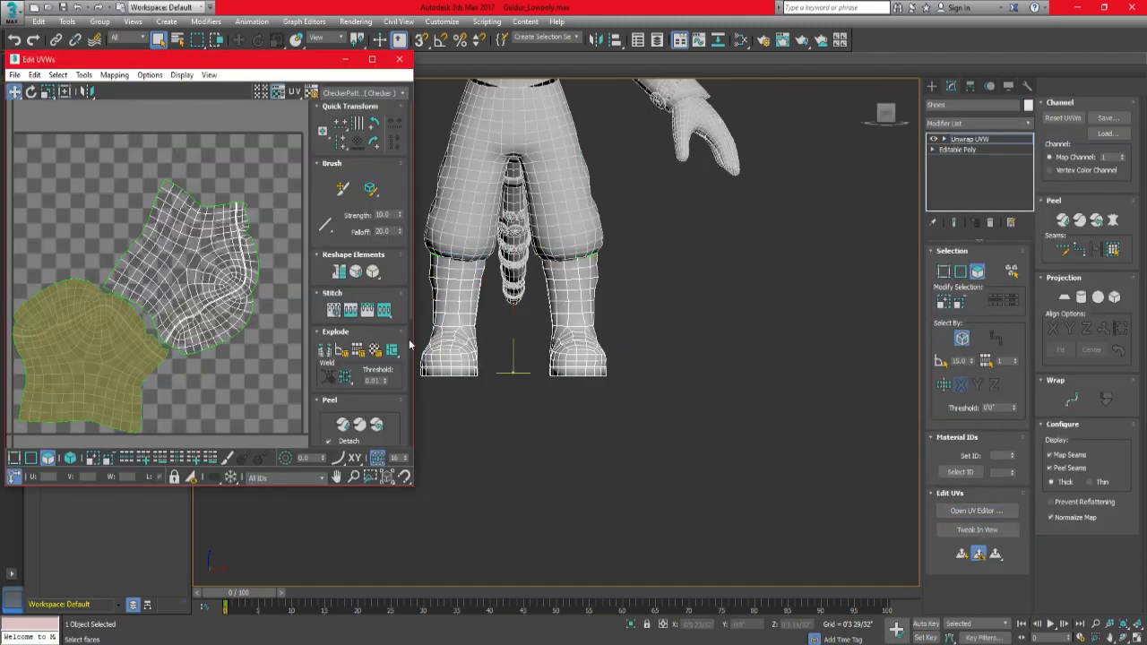
pyautogui.click(269, 345)
# Select the edge loop above the soles on both shoes with X symmetry and convert it to peel seams.
pyautogui.keyDown('alt'); pyautogui.moveTo(788, 385); pyautogui.dragTo(682, 399, button='middle'); pyautogui.keyUp('alt')
pyautogui.scroll(3, 683, 399)
pyautogui.press('2')
pyautogui.click(944, 387)
pyautogui.scroll(5, 636, 351)
pyautogui.doubleClick(630, 349)
pyautogui.scroll(-7, 661, 345)
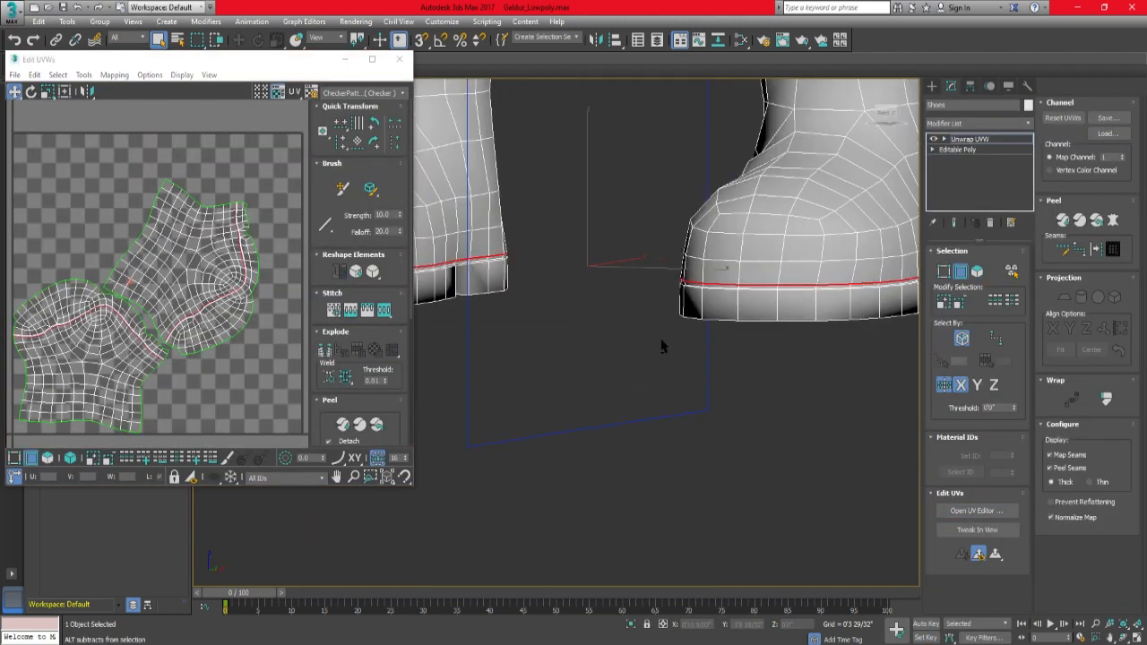
pyautogui.click(1096, 252)
# Select the ankle loops and vertical back edges of both shoes as seams, subtracting the excess edges from the selection.
pyautogui.keyDown('alt'); pyautogui.moveTo(882, 300); pyautogui.dragTo(672, 305, button='middle'); pyautogui.keyUp('alt')
pyautogui.scroll(3, 583, 236)
pyautogui.doubleClick(583, 236)
pyautogui.scroll(-3, 583, 236)
pyautogui.keyDown('alt'); pyautogui.moveTo(583, 268); pyautogui.dragTo(643, 354, button='middle'); pyautogui.keyUp('alt')
pyautogui.keyDown('alt'); pyautogui.moveTo(643, 355); pyautogui.dragTo(538, 315); pyautogui.keyUp('alt')
pyautogui.keyDown('alt'); pyautogui.moveTo(538, 315); pyautogui.dragTo(750, 410, button='middle'); pyautogui.keyUp('alt')
pyautogui.keyDown('alt'); pyautogui.doubleClick(740, 320); pyautogui.keyUp('alt')
pyautogui.keyDown('alt'); pyautogui.moveTo(741, 320); pyautogui.dragTo(647, 286, button='middle'); pyautogui.keyUp('alt')
pyautogui.scroll(4, 657, 256)
pyautogui.keyDown('ctrl'); pyautogui.doubleClick(679, 276); pyautogui.keyUp('ctrl')
pyautogui.scroll(-5, 678, 277)
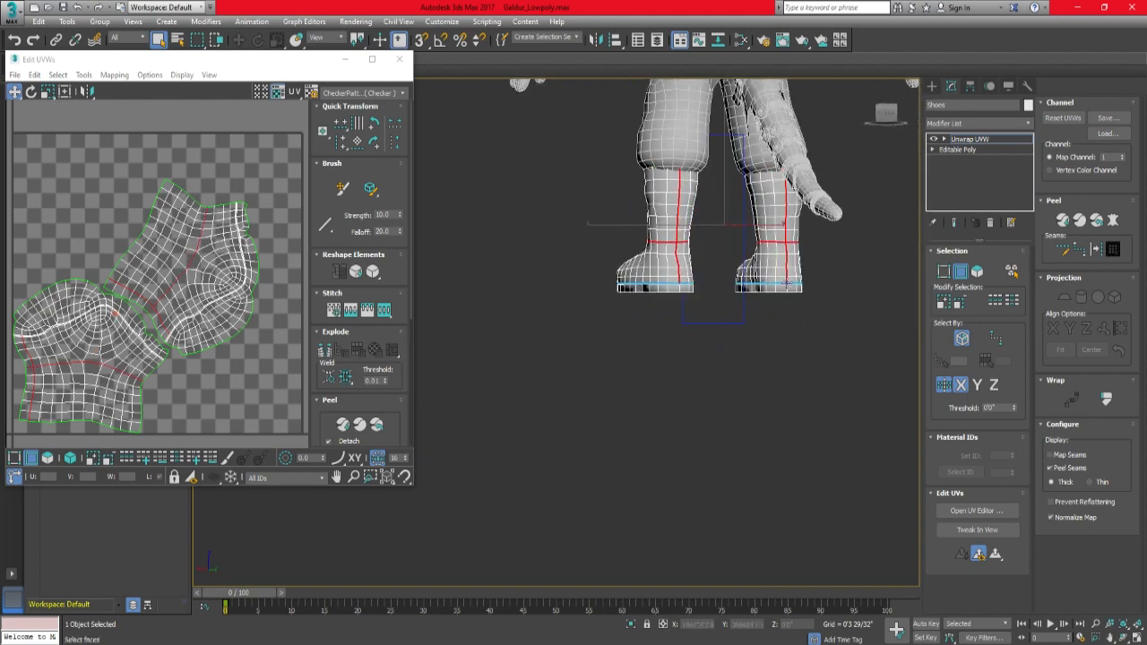
pyautogui.scroll(5, 647, 286)
pyautogui.keyDown('alt'); pyautogui.moveTo(755, 335); pyautogui.dragTo(727, 317); pyautogui.keyUp('alt')
pyautogui.scroll(-5, 727, 317)
pyautogui.moveTo(727, 317); pyautogui.dragTo(600, 301, button='middle')
# Select all shoe faces and unfold them along the seams with Quick Peel.
pyautogui.click(977, 270)
pyautogui.hotkey('ctrl', 'a')
pyautogui.click(1062, 220)
pyautogui.scroll(-2, 280, 267)
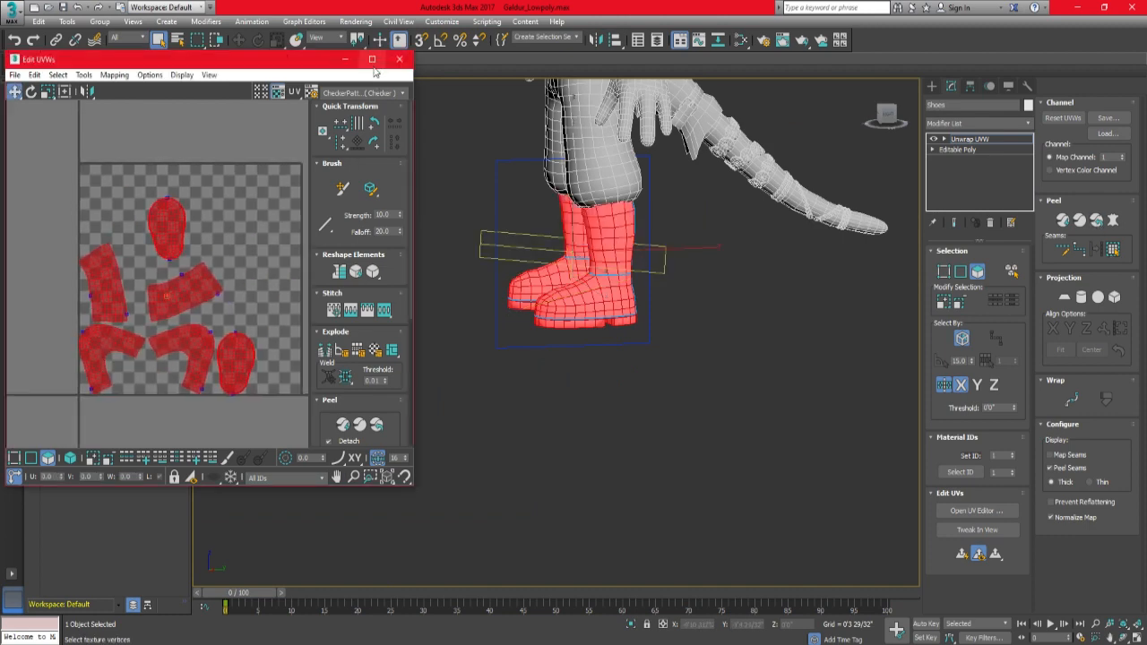
# Maximize the UV editor and move all shoe shells out of the UV square to its right side.
pyautogui.click(371, 59)
pyautogui.click(24, 604)
pyautogui.click(66, 618)
pyautogui.click(506, 428)
pyautogui.moveTo(470, 435); pyautogui.dragTo(420, 391, button='middle')
pyautogui.hotkey('ctrl', 'a')
pyautogui.scroll(-2, 403, 332)
pyautogui.moveTo(473, 314); pyautogui.dragTo(684, 286)
# Place the two curved foot shells in the right half of the UV square, rotated one above the other and enlarged.
pyautogui.click(602, 341)
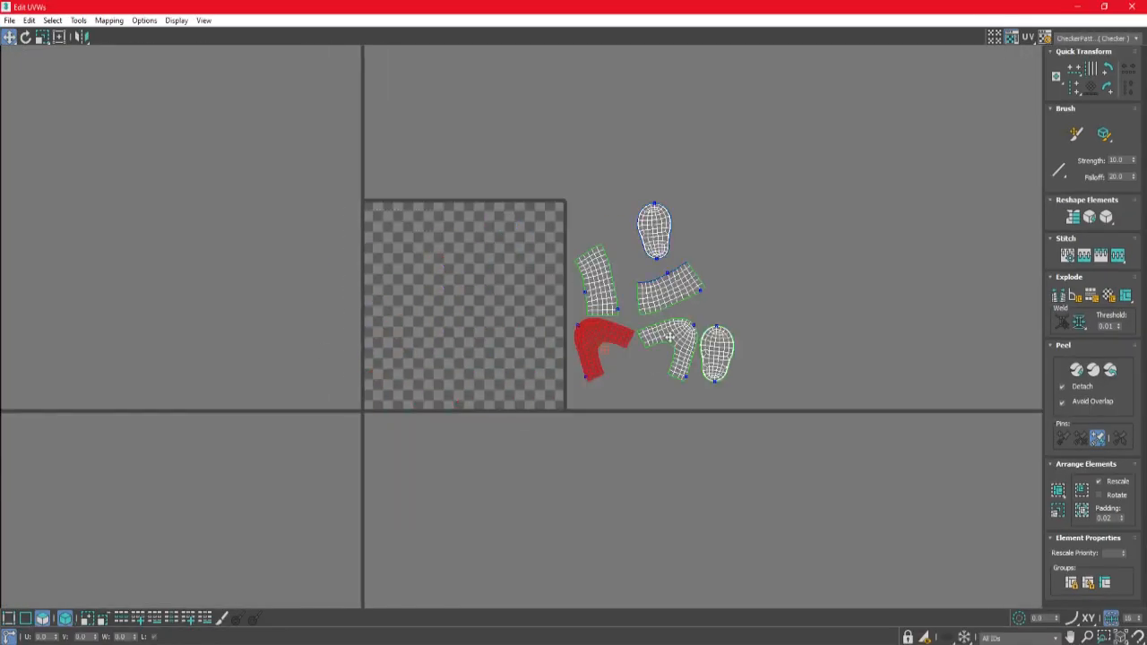
pyautogui.keyDown('ctrl'); pyautogui.moveTo(671, 335); pyautogui.dragTo(492, 296); pyautogui.keyUp('ctrl')
pyautogui.scroll(1, 502, 304)
pyautogui.click(503, 313)
pyautogui.press('e')
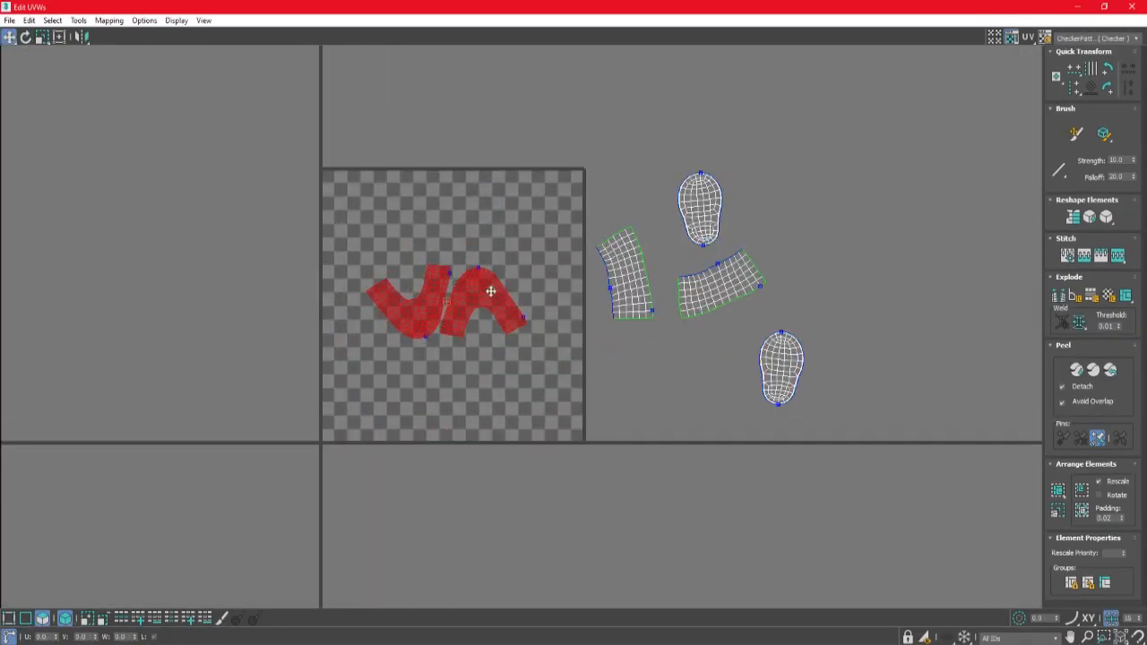
pyautogui.moveTo(449, 359); pyautogui.dragTo(532, 334)
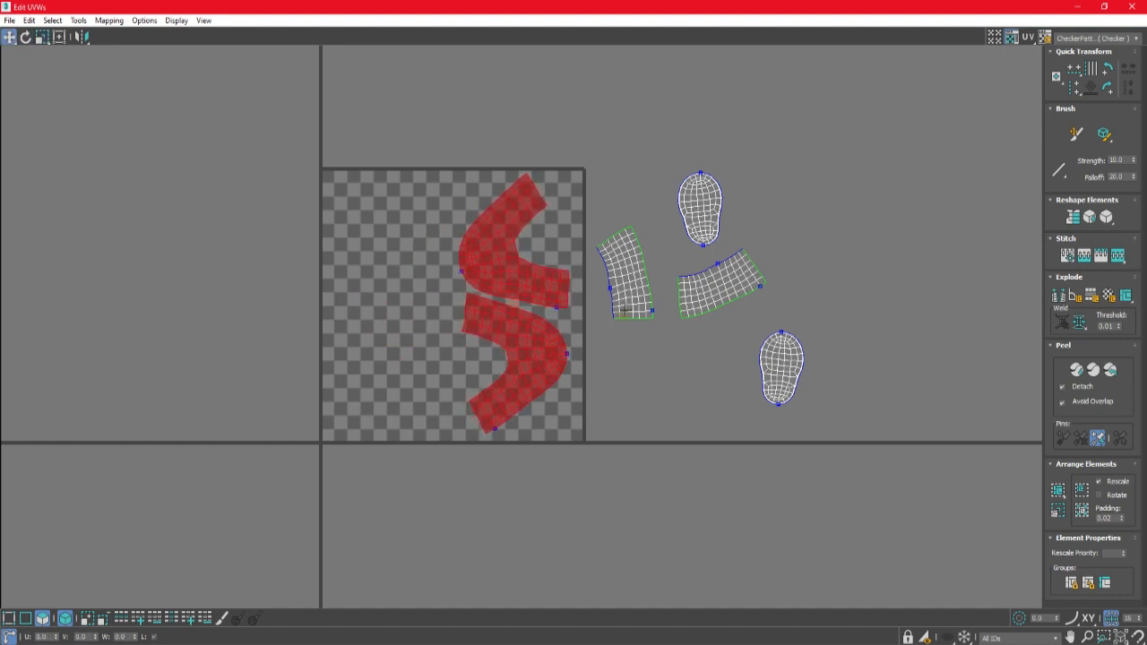
# Arrange and enlarge the two shaft shells side by side in the upper-left part of the UV square, beside the foot shells.
pyautogui.moveTo(649, 306); pyautogui.dragTo(350, 320)
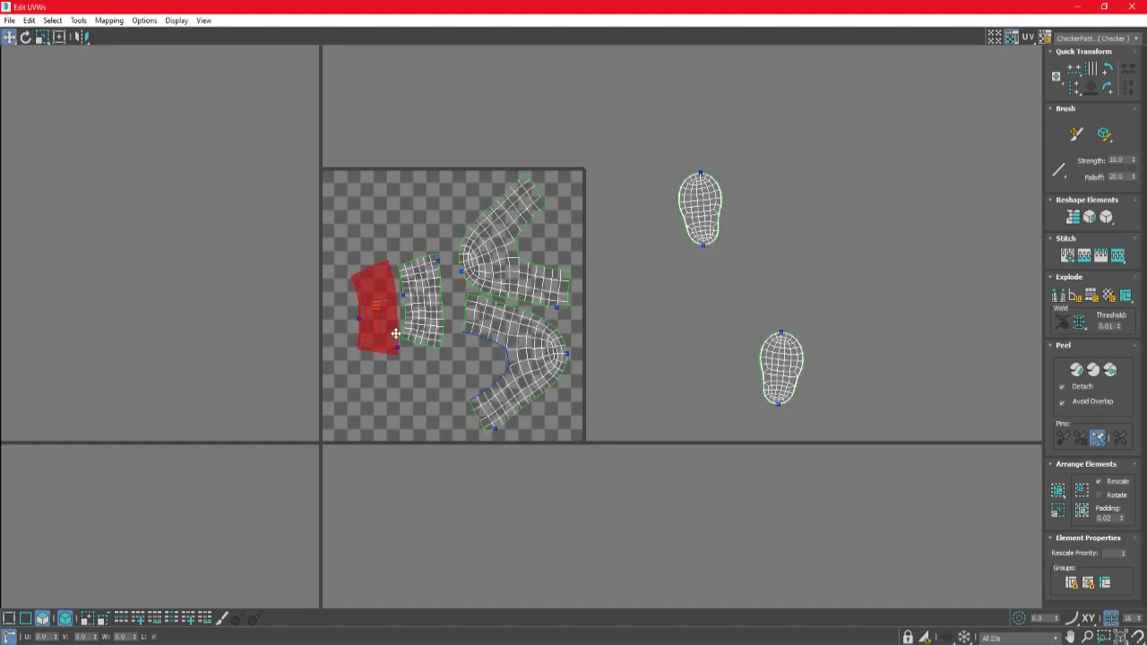
pyautogui.press('w')
pyautogui.moveTo(426, 286); pyautogui.dragTo(425, 237)
pyautogui.moveTo(573, 260); pyautogui.dragTo(510, 323)
pyautogui.scroll(2, 510, 286)
pyautogui.press('w')
pyautogui.moveTo(510, 283); pyautogui.dragTo(520, 287)
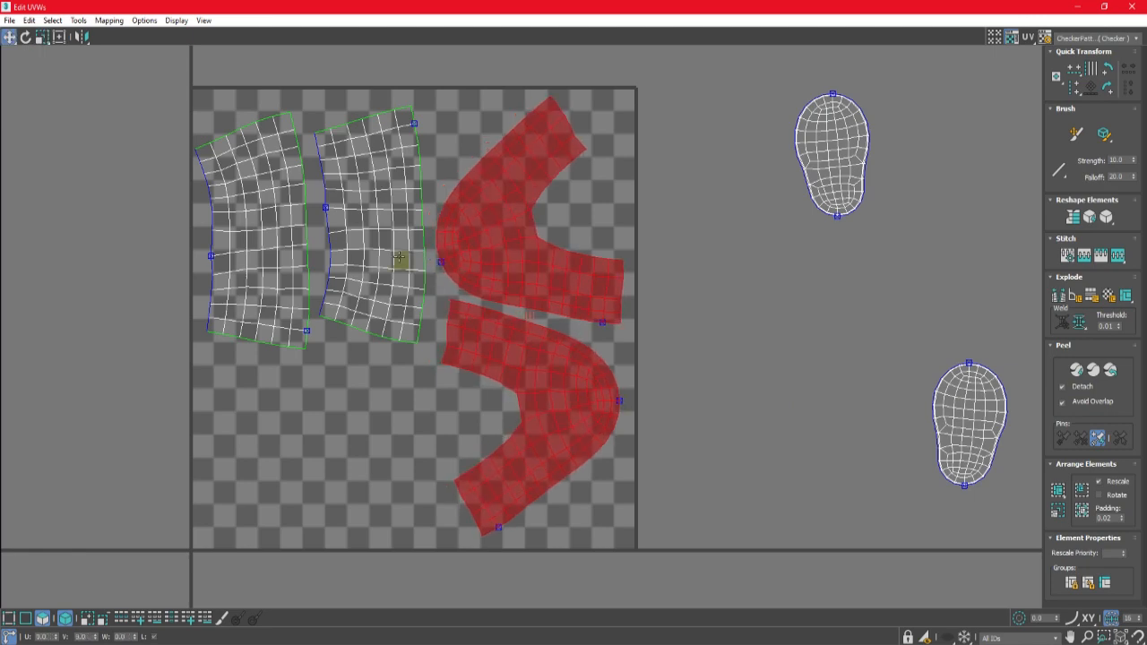
pyautogui.click(400, 261)
pyautogui.click(285, 235)
pyautogui.scroll(-4, 286, 235)
pyautogui.click(537, 199)
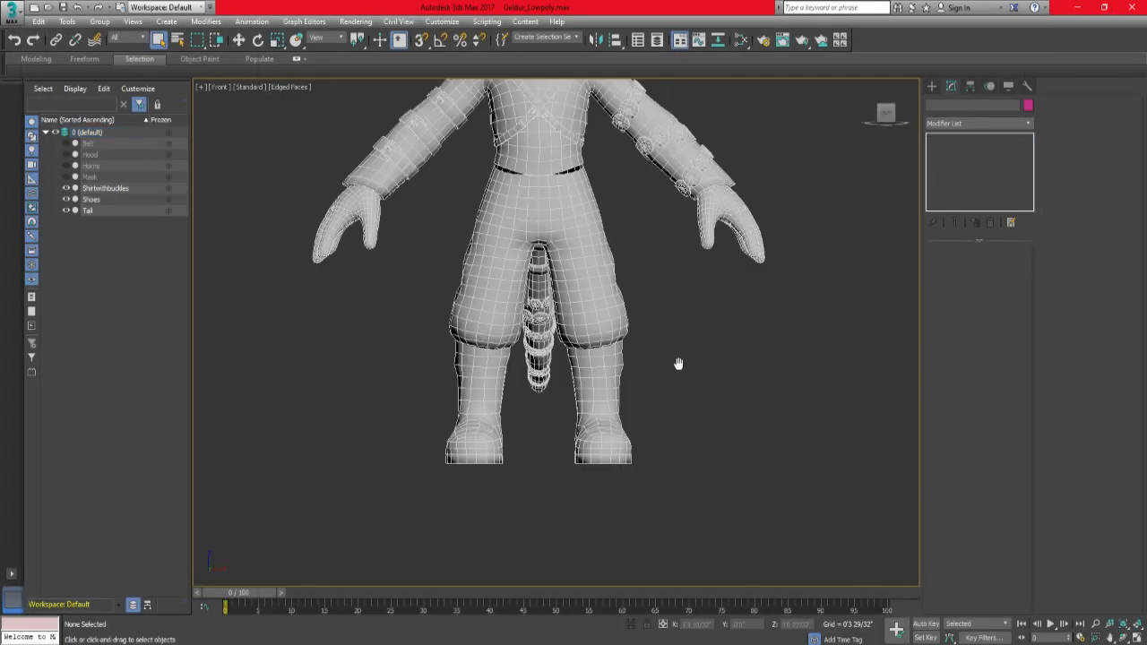
# Create a Physical Material named Shoes and assign it to the shoes, replacing the existing material with the same name.
pyautogui.press('m')
pyautogui.moveTo(601, 307); pyautogui.dragTo(552, 304, button='middle')
pyautogui.moveTo(408, 203); pyautogui.dragTo(599, 270)
pyautogui.doubleClick(616, 280)
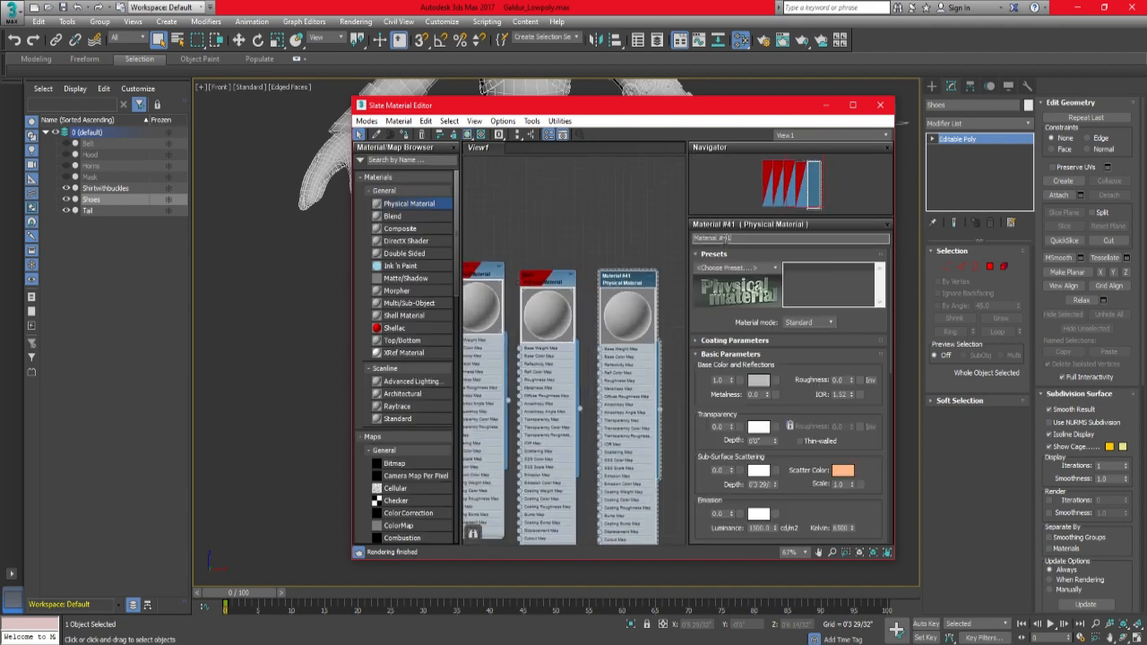
pyautogui.click(405, 135)
pyautogui.click(577, 377)
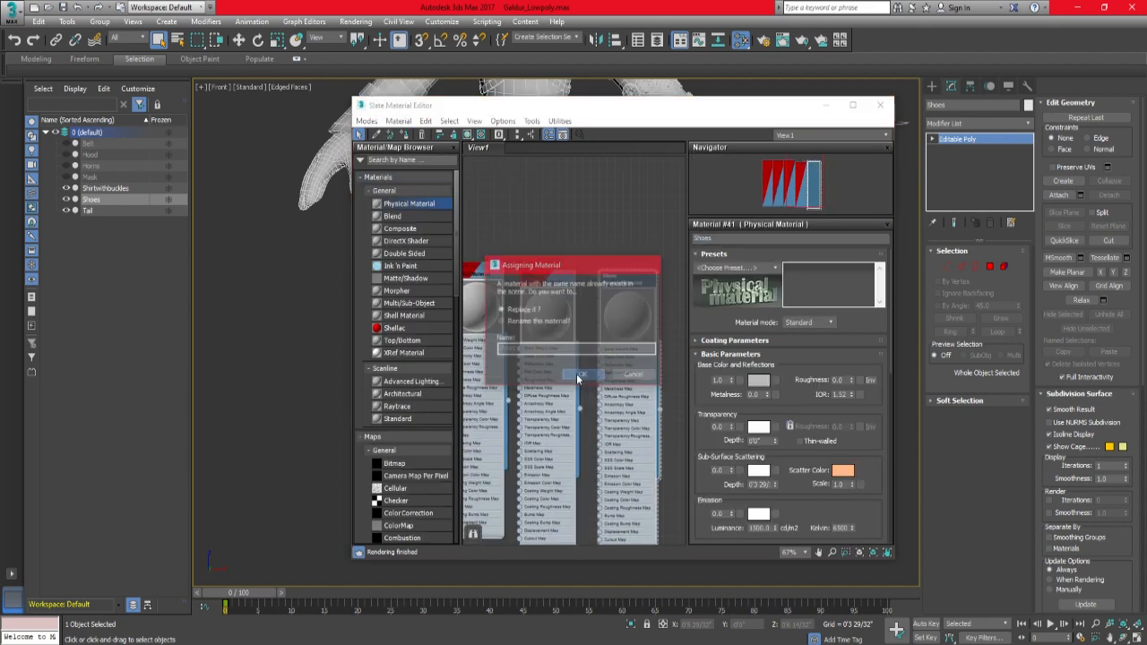
# Minimize the material editor and hide the shoes.
pyautogui.click(825, 105)
pyautogui.click(650, 386)
pyautogui.click(65, 199)
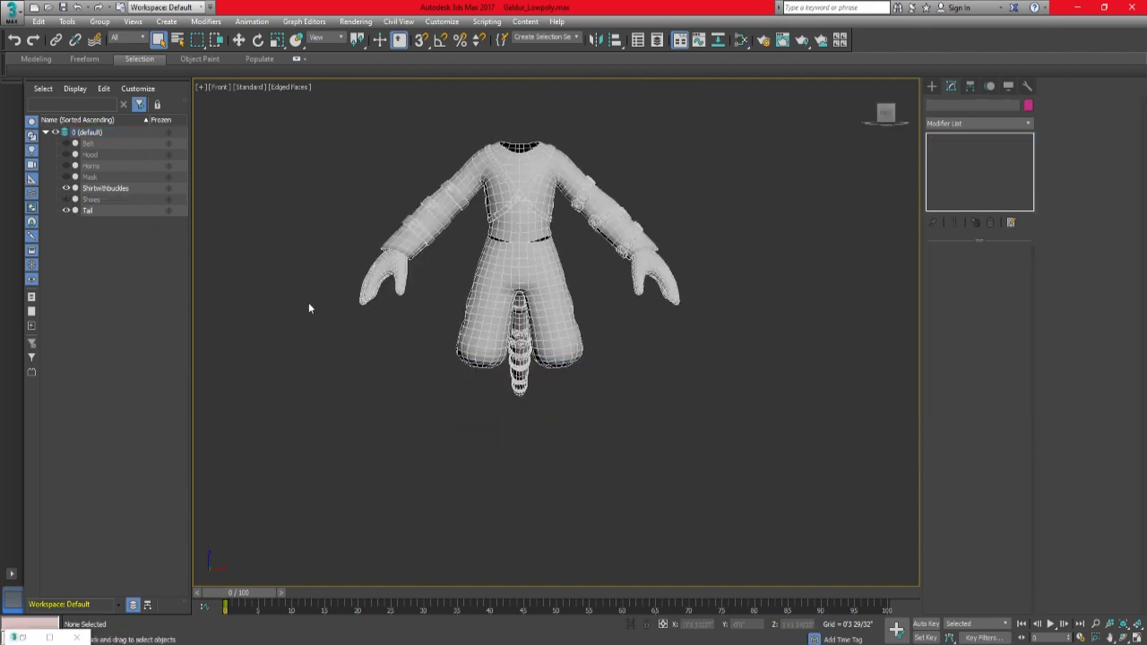
# Select the tail object in a side view.
pyautogui.click(514, 281)
pyautogui.keyDown('alt'); pyautogui.moveTo(514, 376); pyautogui.dragTo(604, 414, button='middle'); pyautogui.keyUp('alt')
pyautogui.click(640, 341)
pyautogui.click(955, 123)
pyautogui.press('u')
pyautogui.press('Return')
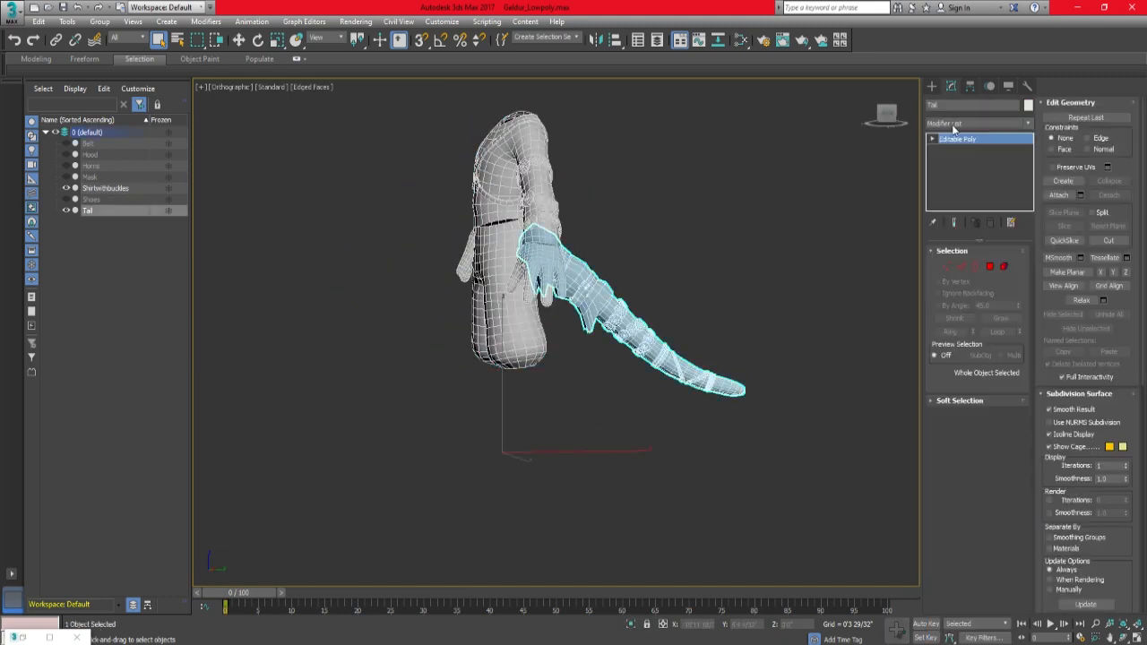
pyautogui.click(959, 512)
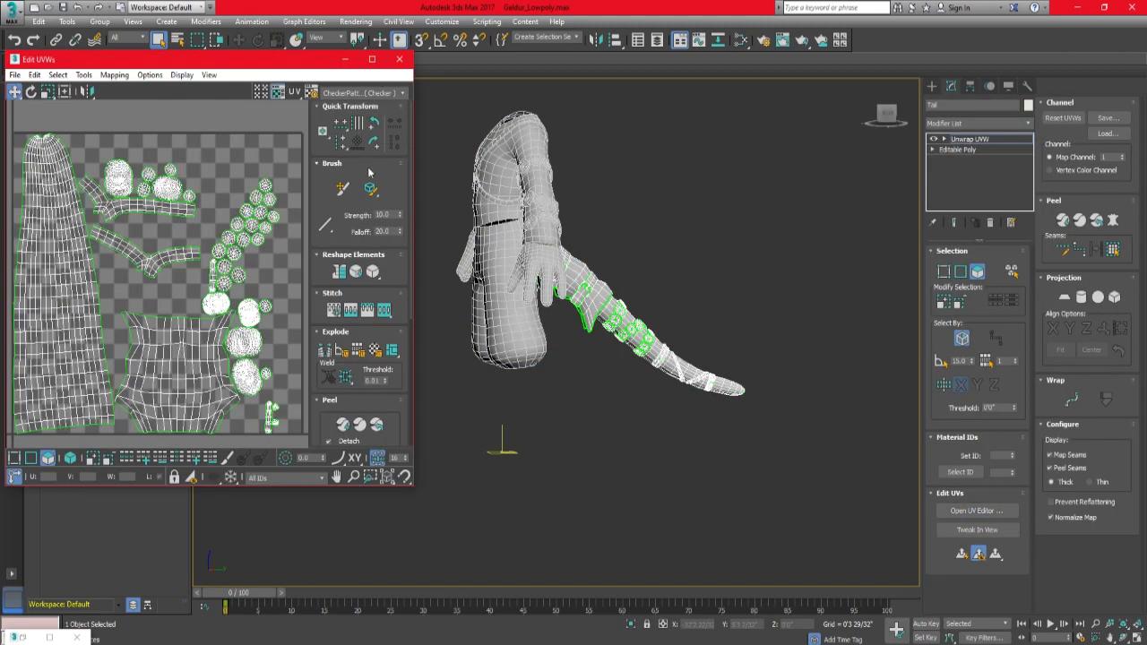
pyautogui.moveTo(411, 486); pyautogui.dragTo(455, 548)
# Delete the wrapped bands and crossing cord around the tail's lower end as elements.
pyautogui.keyDown('alt'); pyautogui.moveTo(627, 341); pyautogui.dragTo(591, 340, button='middle'); pyautogui.keyUp('alt')
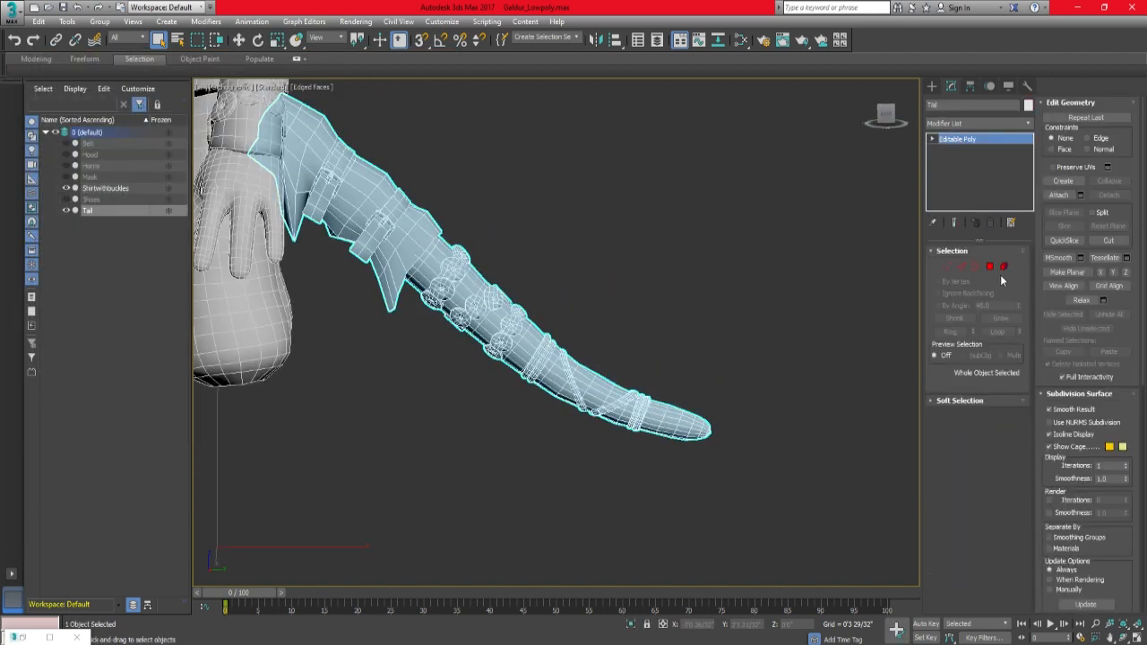
pyautogui.scroll(5, 712, 346)
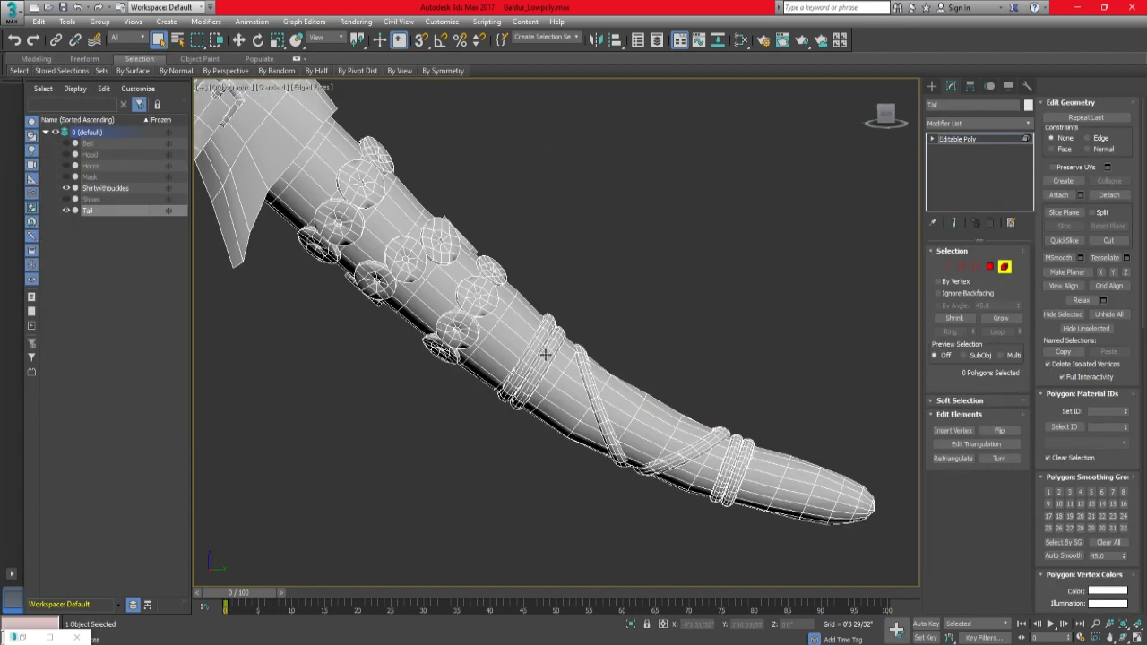
pyautogui.scroll(-4, 640, 353)
pyautogui.moveTo(640, 353); pyautogui.dragTo(641, 428, button='middle')
pyautogui.press('5')
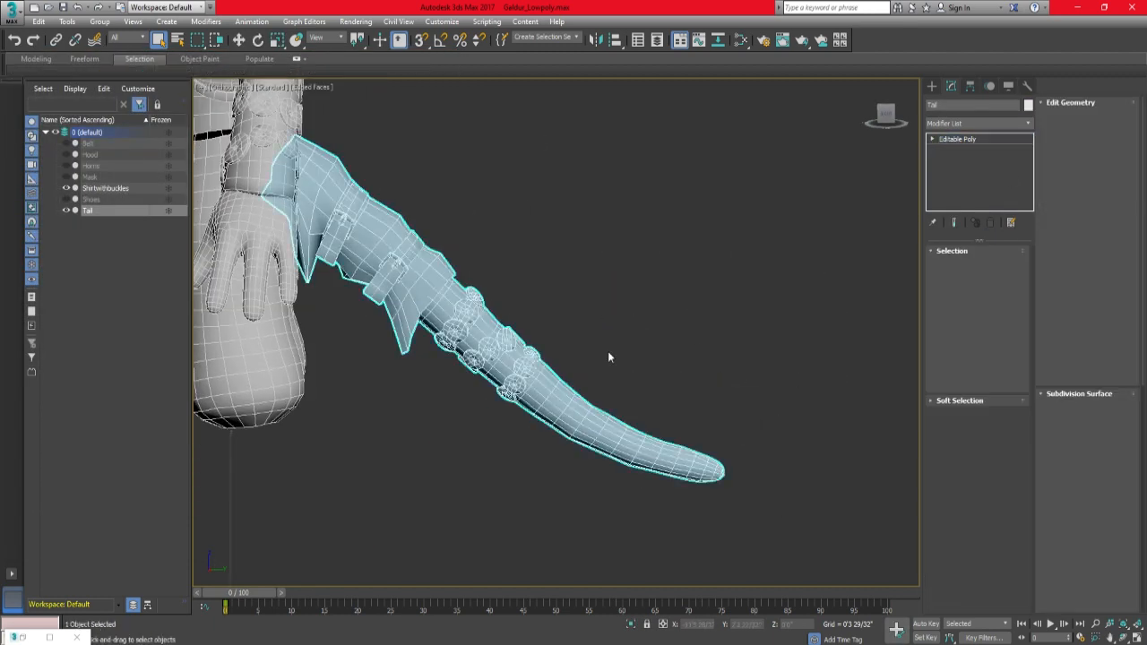
# Apply an Unwrap UVW modifier to the cleaned-up tail and open its UV editor.
pyautogui.click(959, 124)
pyautogui.press('u')
pyautogui.press('Return')
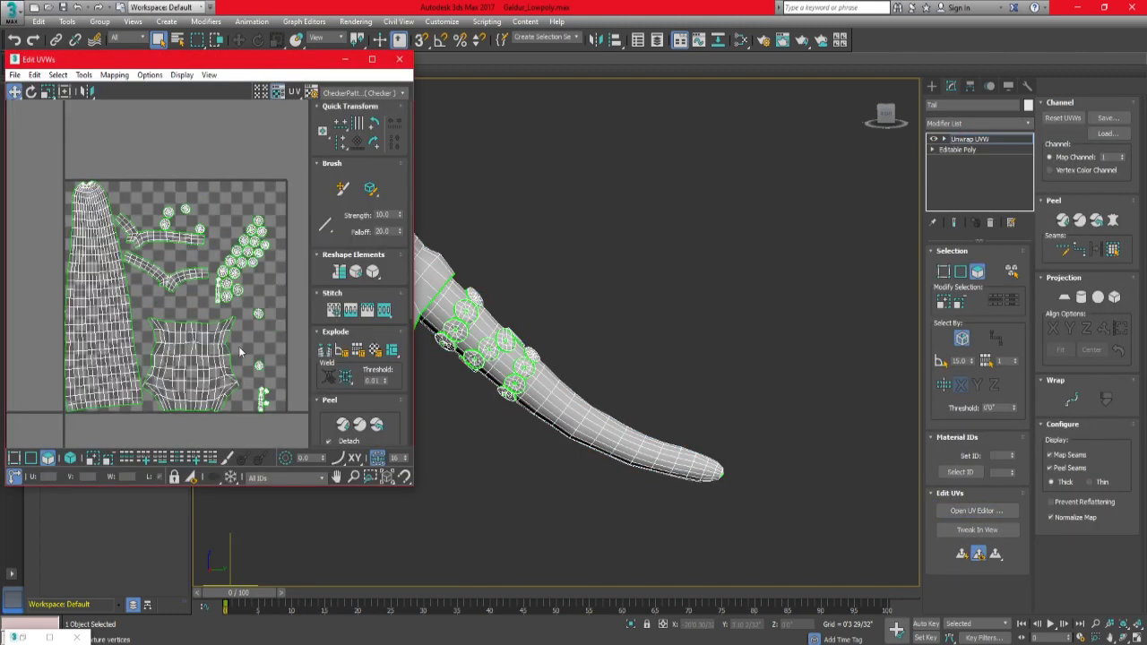
# Pack the tail's UV shells and maximize the UV editor.
pyautogui.click(83, 74)
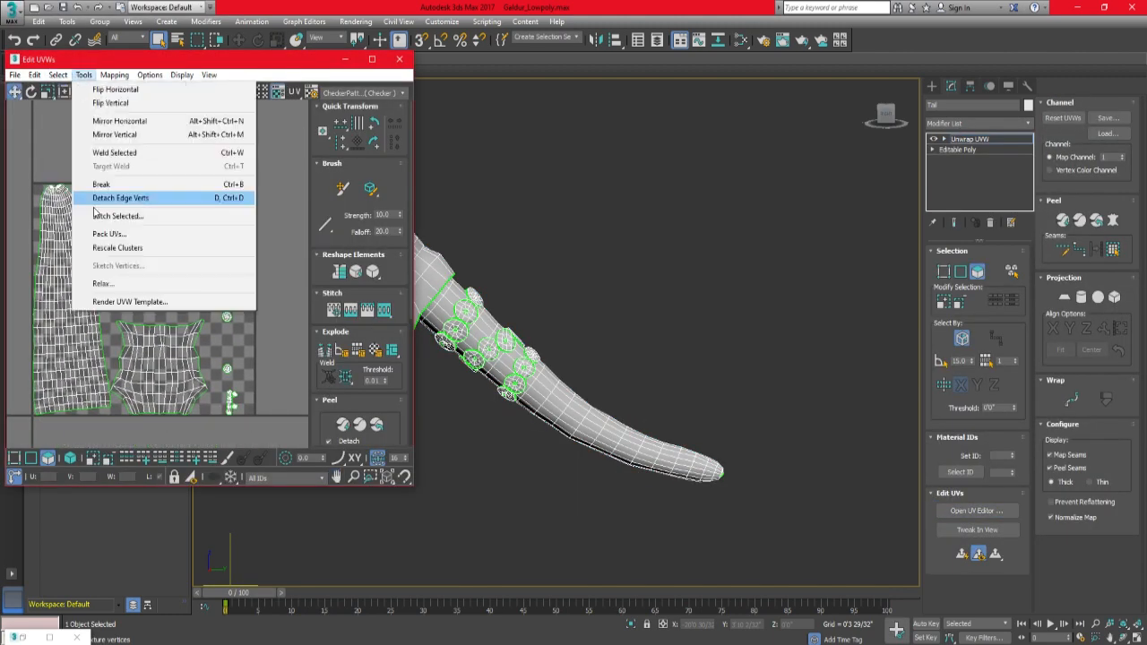
pyautogui.click(134, 195)
pyautogui.click(161, 114)
pyautogui.click(372, 59)
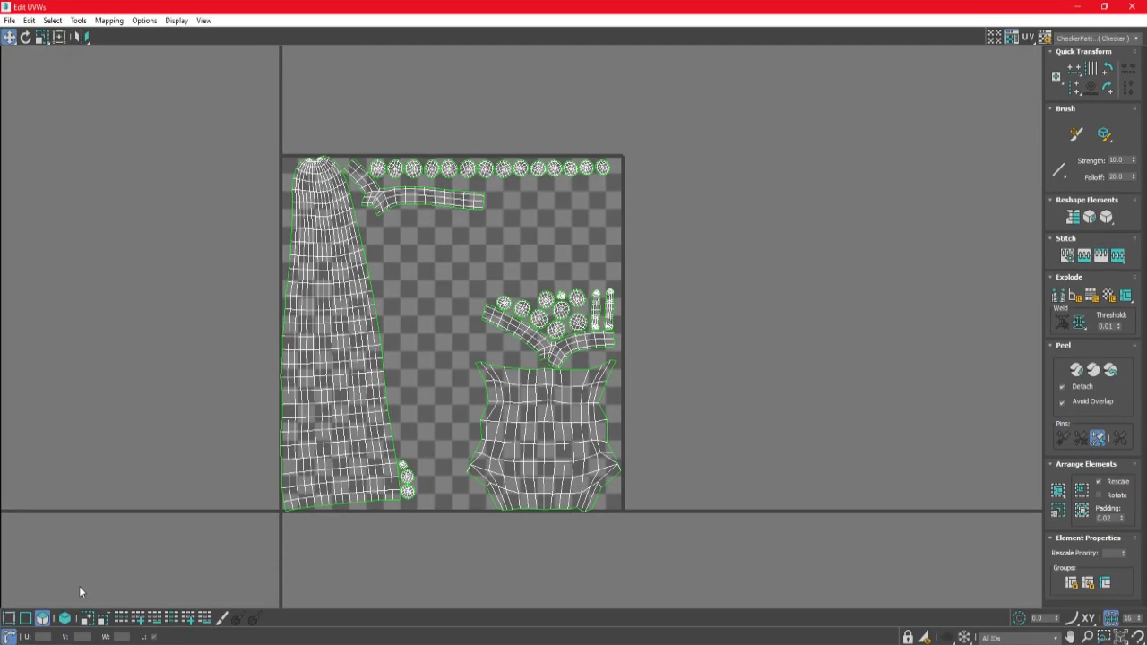
# Move the round, strip and strap shells out of the UV square, leaving the two large shells inside.
pyautogui.moveTo(339, 475); pyautogui.dragTo(791, 267)
pyautogui.moveTo(502, 268); pyautogui.dragTo(757, 148)
pyautogui.moveTo(633, 204); pyautogui.dragTo(612, 289, button='middle')
pyautogui.moveTo(612, 290); pyautogui.dragTo(277, 119)
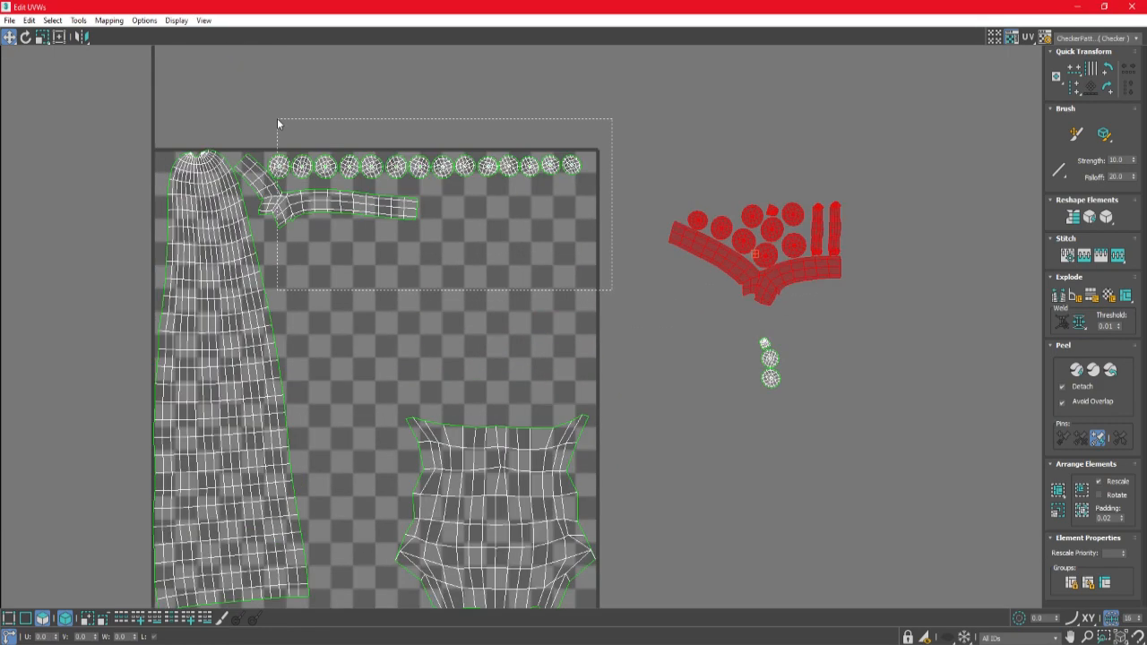
pyautogui.moveTo(264, 184); pyautogui.dragTo(511, 76)
# Position the long tail shell and the wide cloth shell side by side in the lower-left part of the UV square.
pyautogui.scroll(-3, 501, 78)
pyautogui.scroll(3, 489, 340)
pyautogui.moveTo(546, 338); pyautogui.dragTo(467, 333)
pyautogui.click(264, 170)
pyautogui.moveTo(264, 170); pyautogui.dragTo(263, 217, button='middle')
pyautogui.scroll(-2, 422, 248)
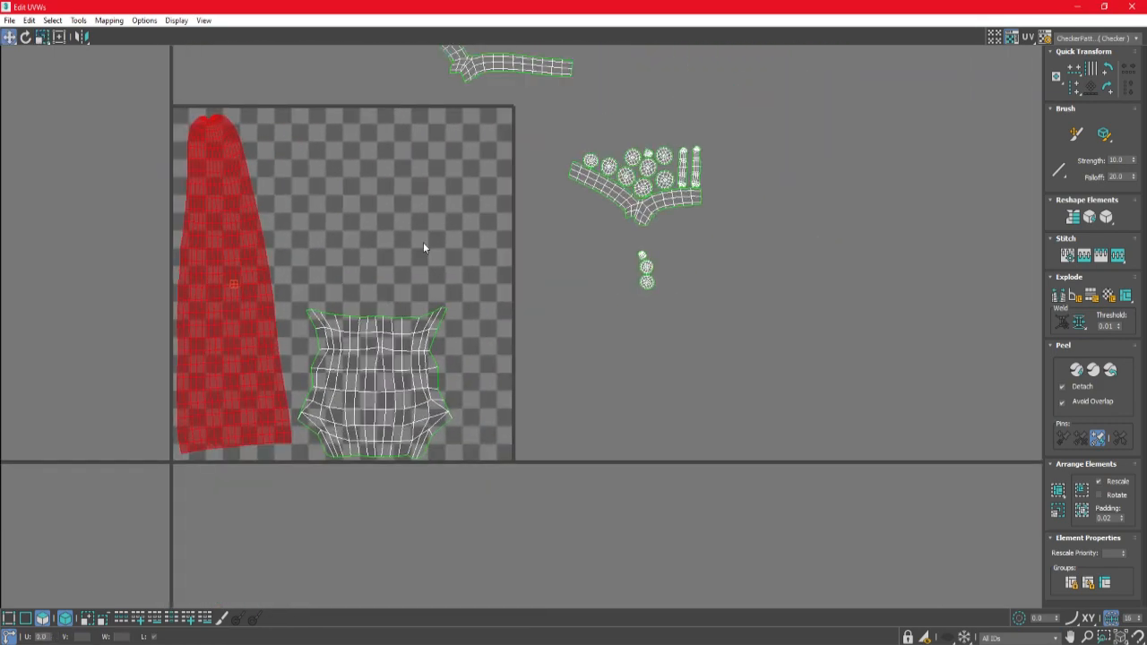
# Place the two bent strap shells above the wide cloth shell, rotated so that they nest together.
pyautogui.click(642, 211)
pyautogui.click(394, 149)
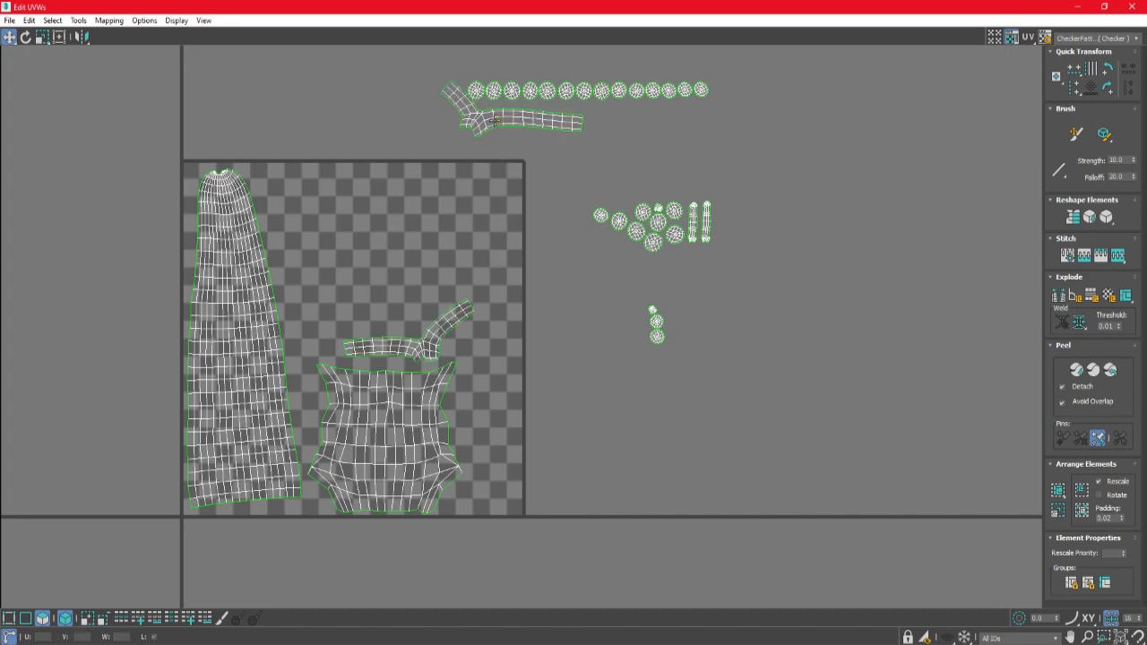
pyautogui.moveTo(561, 123); pyautogui.dragTo(421, 322)
pyautogui.scroll(2, 406, 330)
pyautogui.press('e')
pyautogui.press('w')
pyautogui.scroll(-3, 425, 322)
# Regroup the long row of round shells into two rows and move them into the UV square's upper-right area.
pyautogui.click(617, 175)
pyautogui.moveTo(621, 140); pyautogui.dragTo(623, 243, button='middle')
pyautogui.scroll(3, 614, 164)
pyautogui.moveTo(538, 203); pyautogui.dragTo(685, 269)
pyautogui.moveTo(663, 244); pyautogui.dragTo(410, 364)
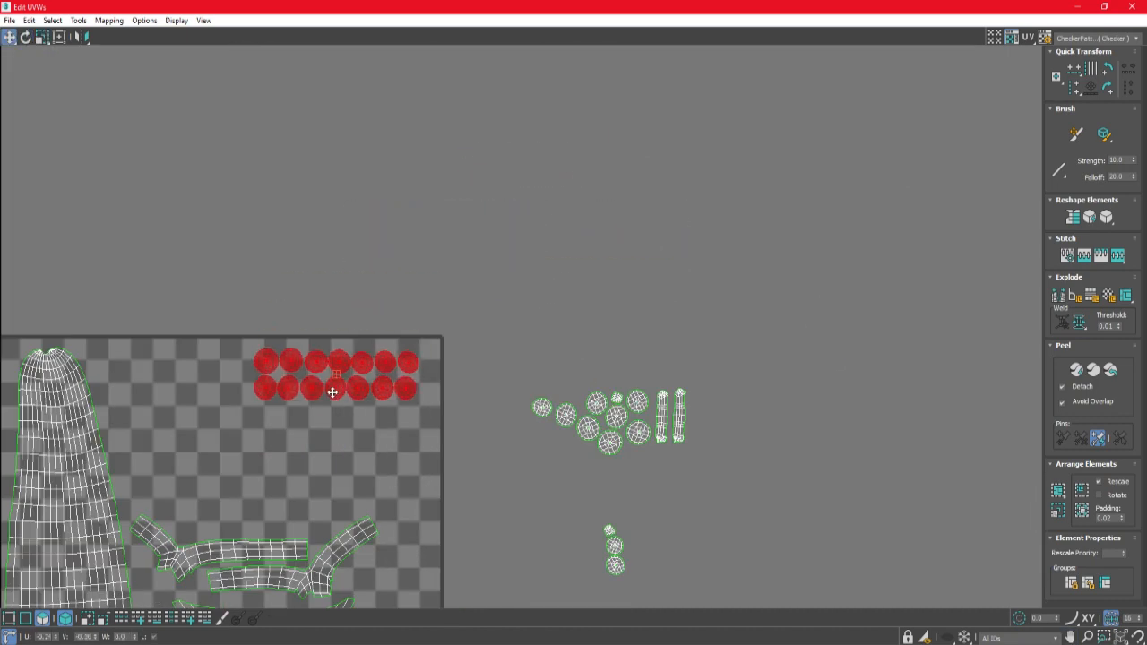
# Add the remaining large round shells to the block in the UV square, forming three rows of eight.
pyautogui.moveTo(600, 444); pyautogui.dragTo(620, 356, button='middle')
pyautogui.click(620, 356)
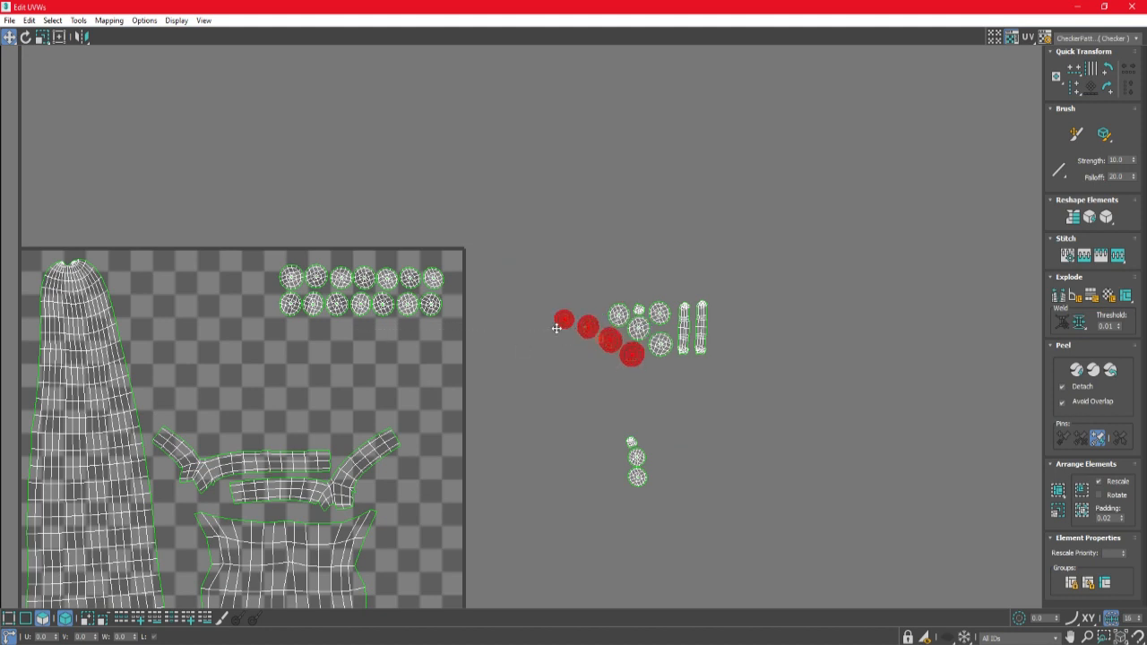
pyautogui.moveTo(557, 328); pyautogui.dragTo(332, 326)
pyautogui.scroll(2, 423, 339)
pyautogui.press('e')
pyautogui.moveTo(414, 350); pyautogui.dragTo(420, 329)
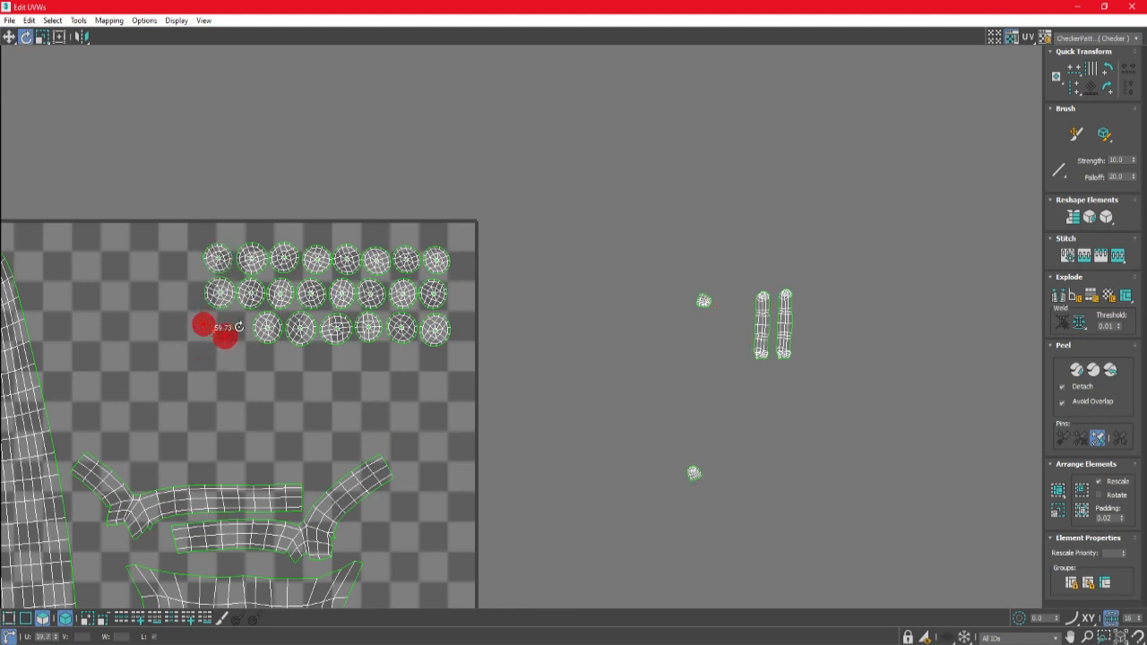
# Enlarge the block of round shells to fill the upper-right area of the UV square.
pyautogui.scroll(-2, 244, 326)
pyautogui.moveTo(199, 258); pyautogui.dragTo(400, 348)
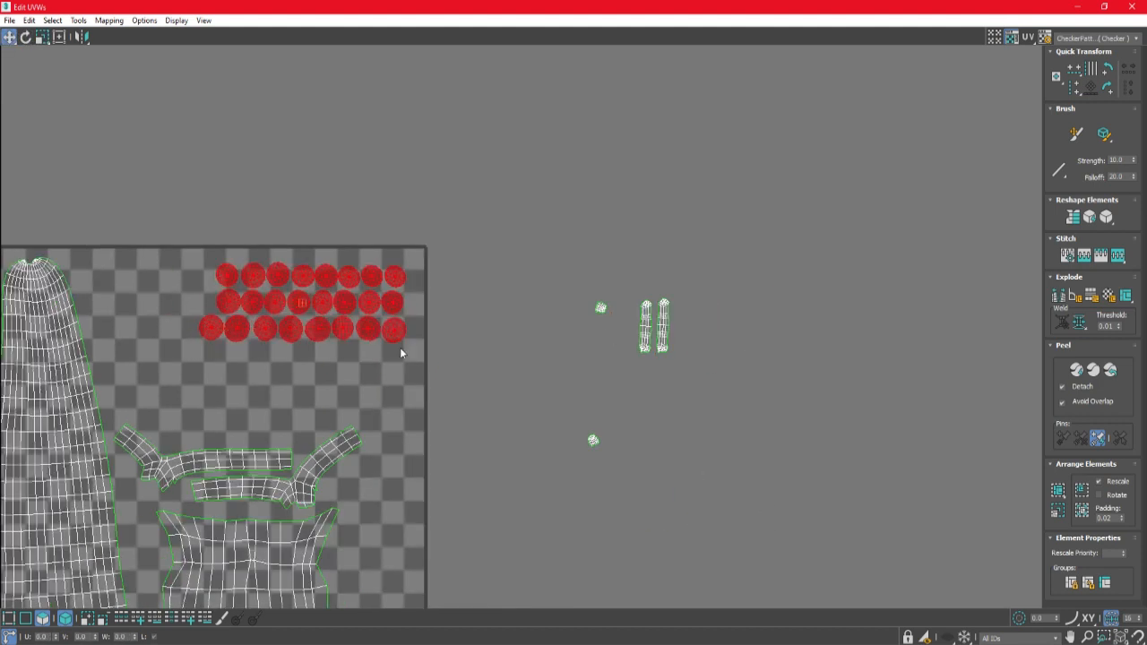
pyautogui.moveTo(400, 347); pyautogui.dragTo(441, 345, button='middle')
pyautogui.press('r')
pyautogui.moveTo(407, 328); pyautogui.dragTo(379, 325)
pyautogui.press('w')
pyautogui.press('r')
pyautogui.moveTo(402, 301); pyautogui.dragTo(404, 308)
# Move the two narrow strip shells into the UV square below the rows of round shells and enlarge them.
pyautogui.moveTo(627, 289); pyautogui.dragTo(716, 326)
pyautogui.press('w')
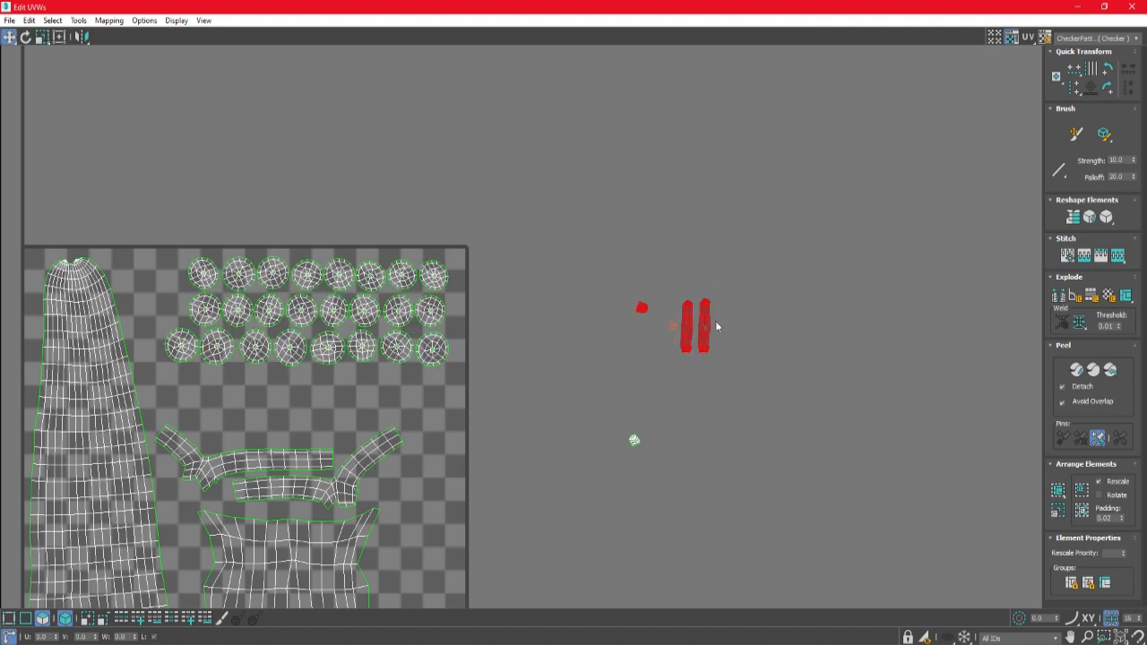
pyautogui.moveTo(430, 428); pyautogui.dragTo(431, 376)
pyautogui.click(1103, 7)
pyautogui.scroll(-4, 688, 358)
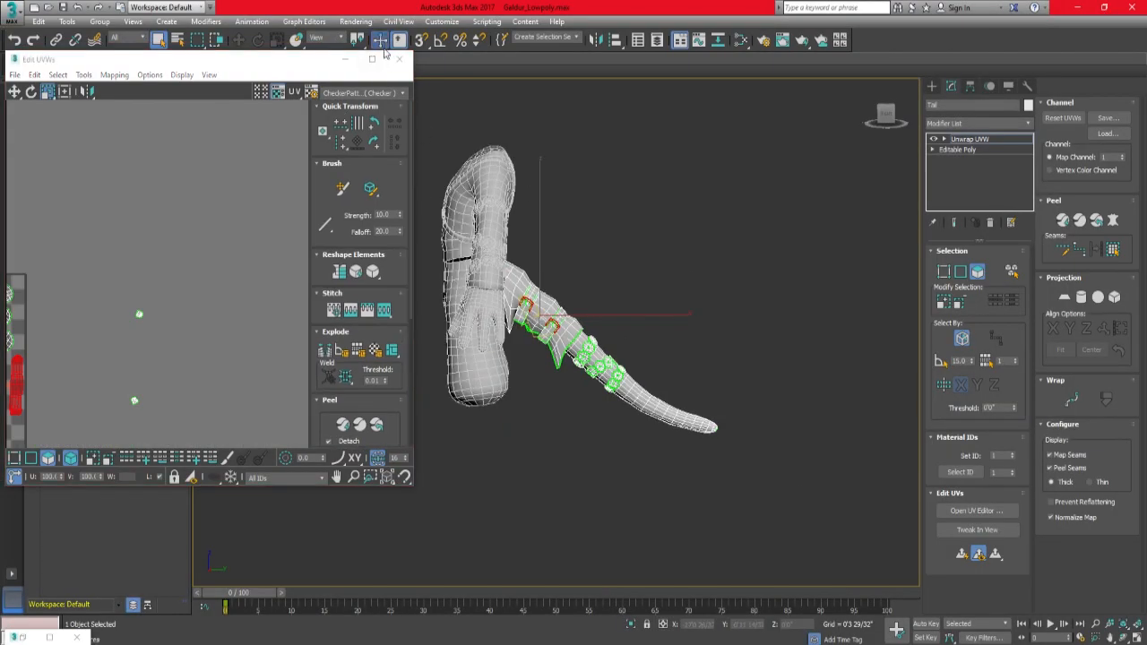
pyautogui.click(372, 59)
# Rotate the two small tail shells and place them in the UV square near the narrow strips.
pyautogui.click(699, 300)
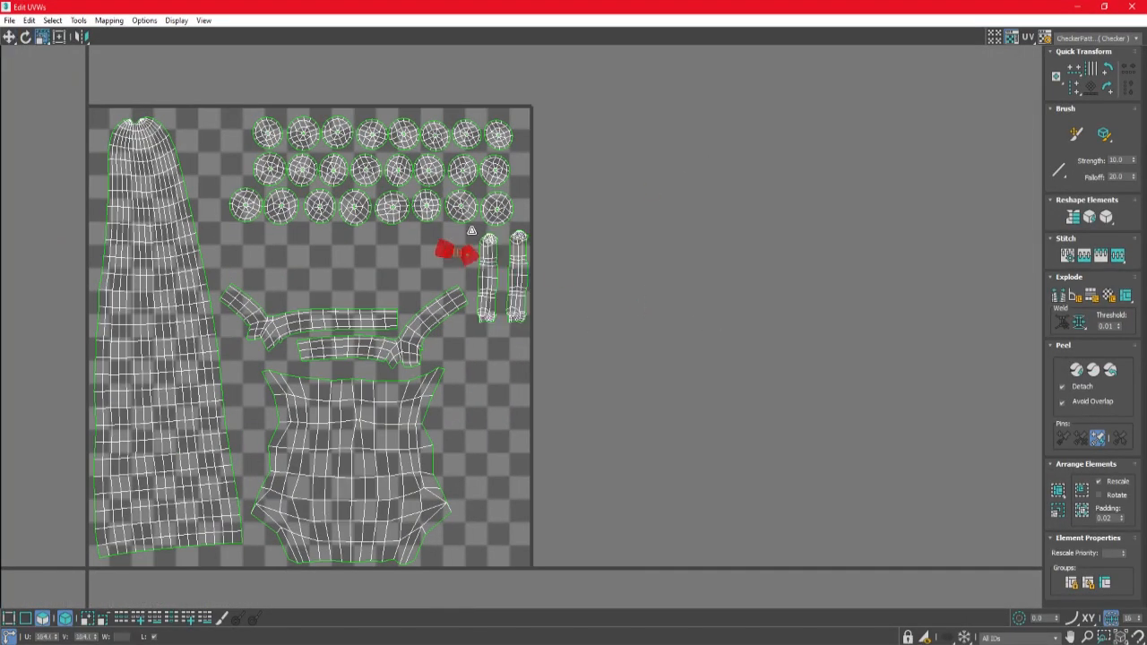
pyautogui.press('e')
pyautogui.moveTo(470, 251); pyautogui.dragTo(514, 188)
pyautogui.press('w')
pyautogui.moveTo(525, 266); pyautogui.dragTo(400, 265)
pyautogui.press('e')
pyautogui.moveTo(400, 265); pyautogui.dragTo(401, 263)
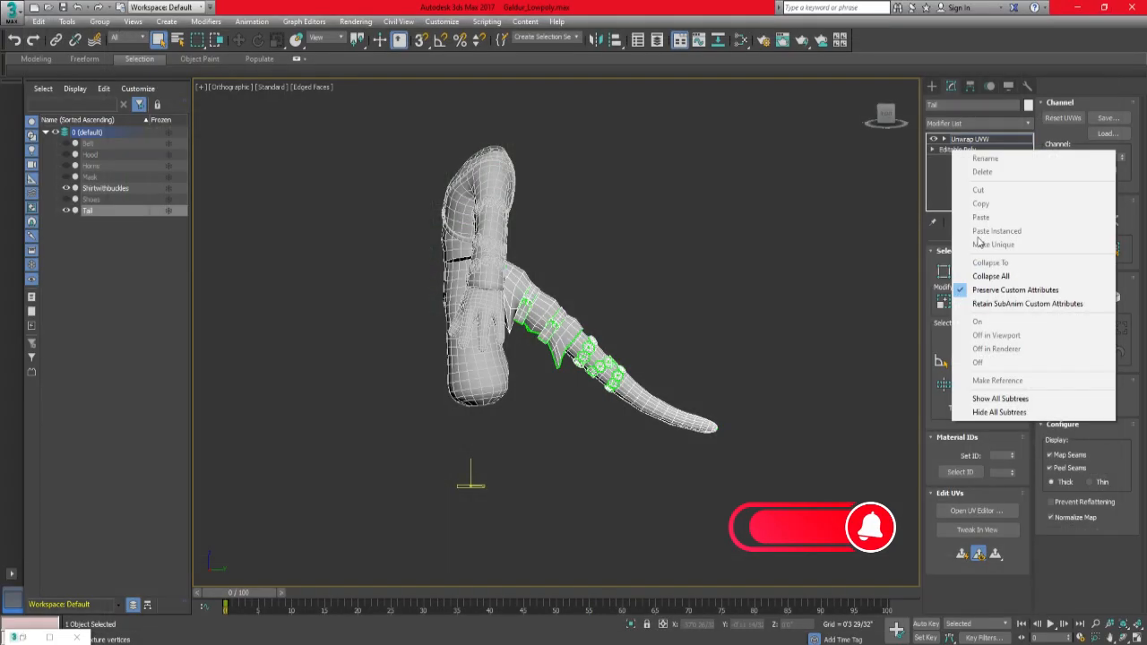
# Collapse the tail's modifier stack and assign it a Physical Material named Tail.
pyautogui.click(973, 277)
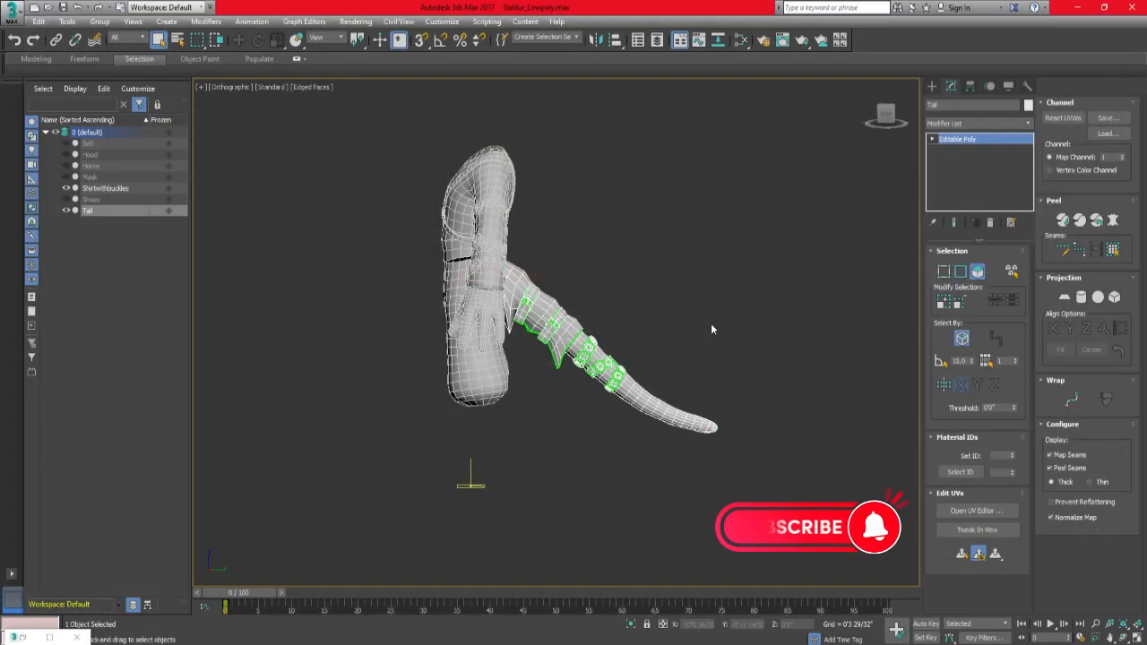
pyautogui.press('m')
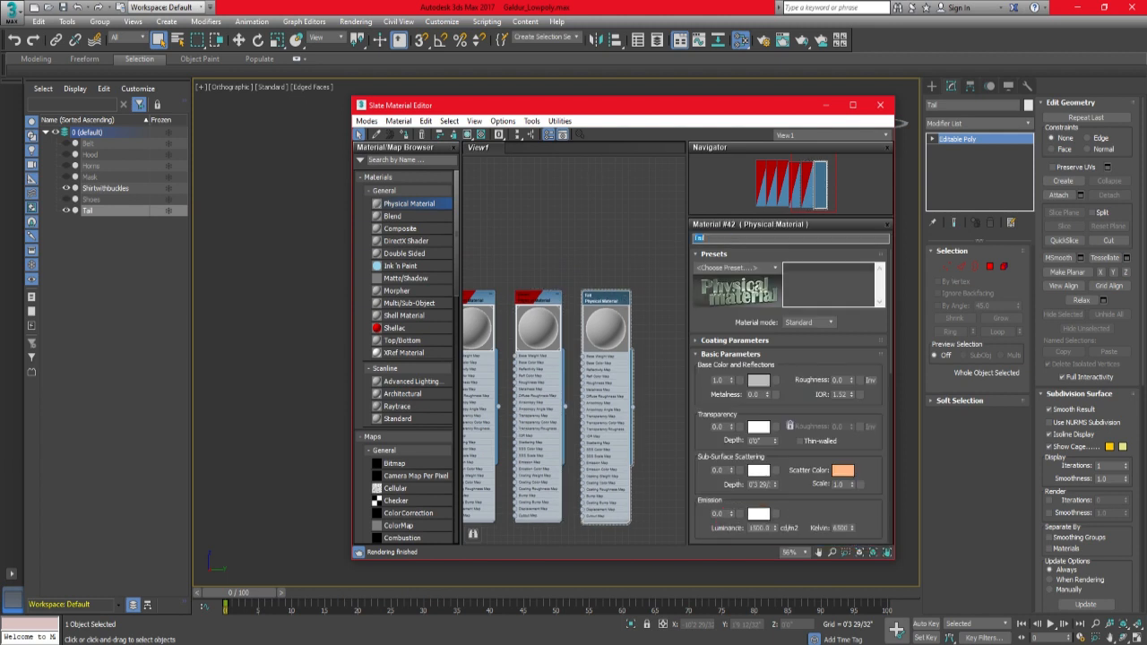
pyautogui.press('a')
pyautogui.press('Return')
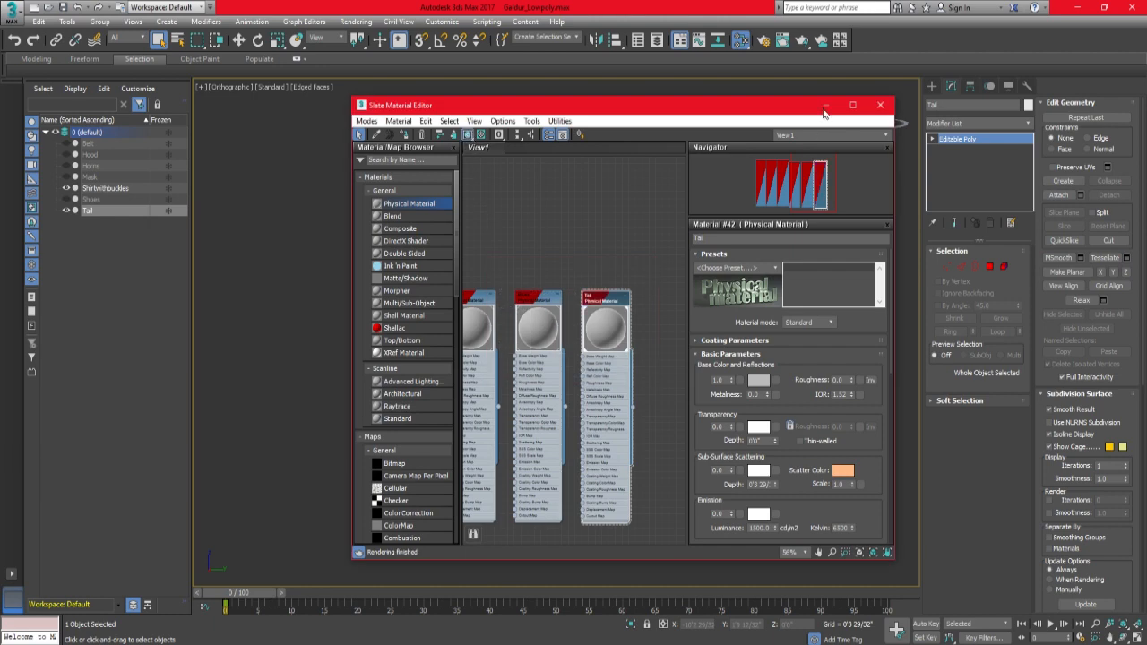
pyautogui.click(826, 105)
# Hide the Tail object and frame Shirtwithbuckles in the front view.
pyautogui.click(193, 247)
pyautogui.click(67, 209)
pyautogui.click(106, 189)
pyautogui.press('f')
pyautogui.press('z')
pyautogui.click(682, 334)
pyautogui.click(722, 291)
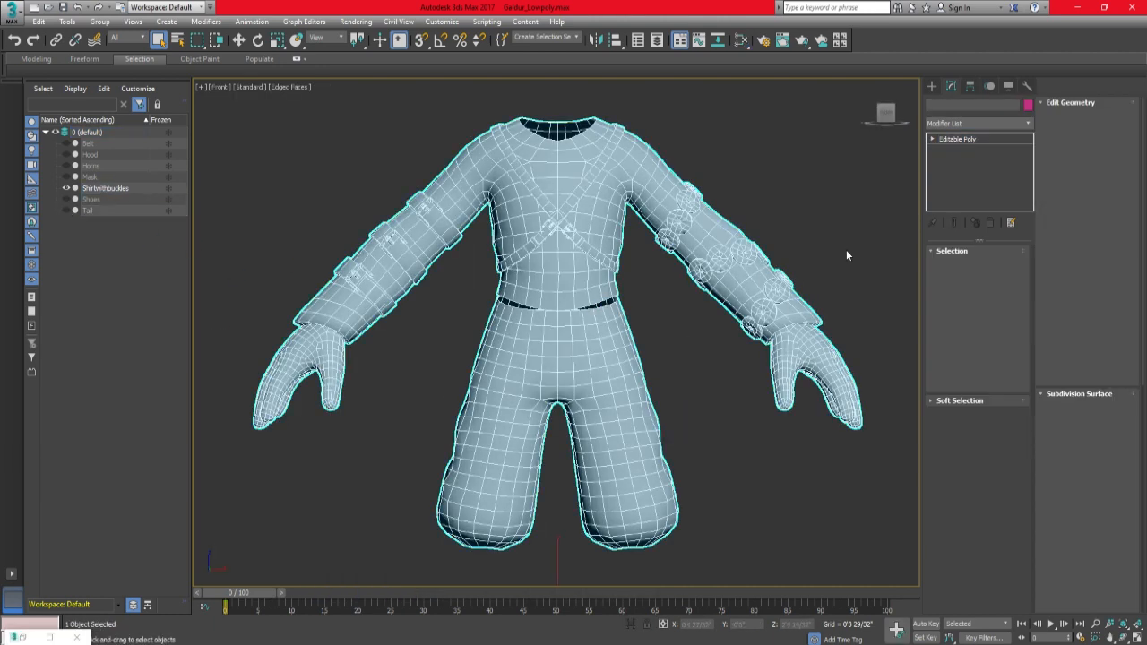
# Add an Unwrap UVW modifier to Shirtwithbuckles and open its UV editor.
pyautogui.click(948, 123)
pyautogui.press('u')
pyautogui.press('Return')
pyautogui.click(976, 510)
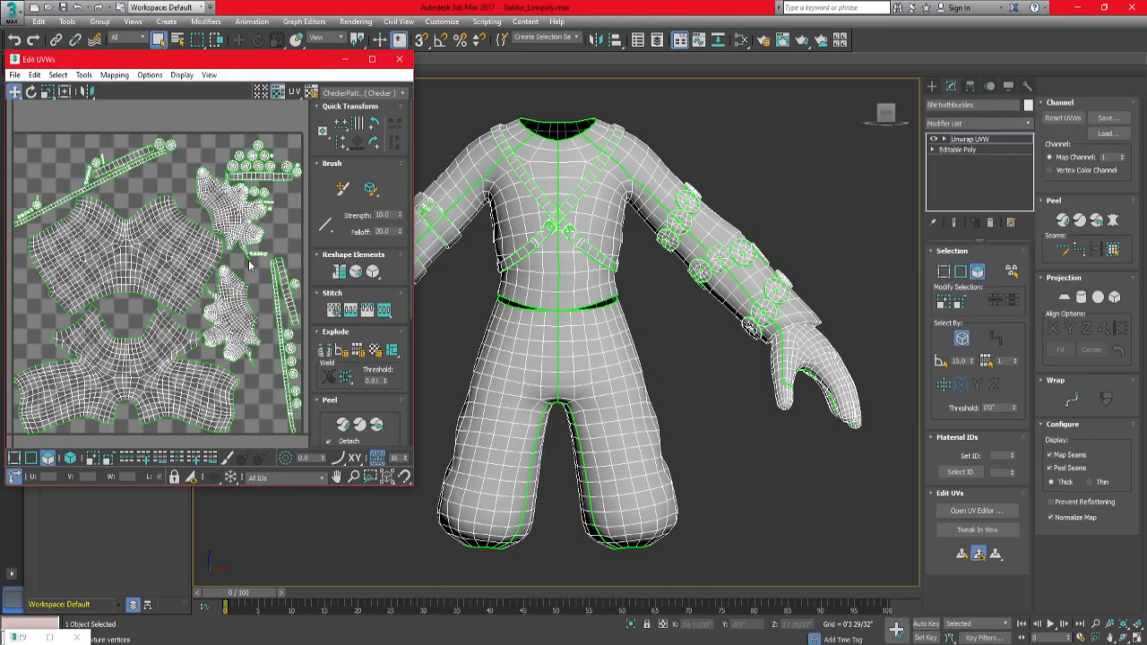
# Examine the existing seams along the glove's fingers, palm and thumb.
pyautogui.moveTo(810, 324); pyautogui.dragTo(843, 305, button='middle')
pyautogui.click(958, 272)
pyautogui.keyDown('alt'); pyautogui.moveTo(842, 387); pyautogui.dragTo(837, 312, button='middle'); pyautogui.keyUp('alt')
pyautogui.scroll(5, 832, 376)
pyautogui.doubleClick(830, 359)
pyautogui.scroll(2, 817, 265)
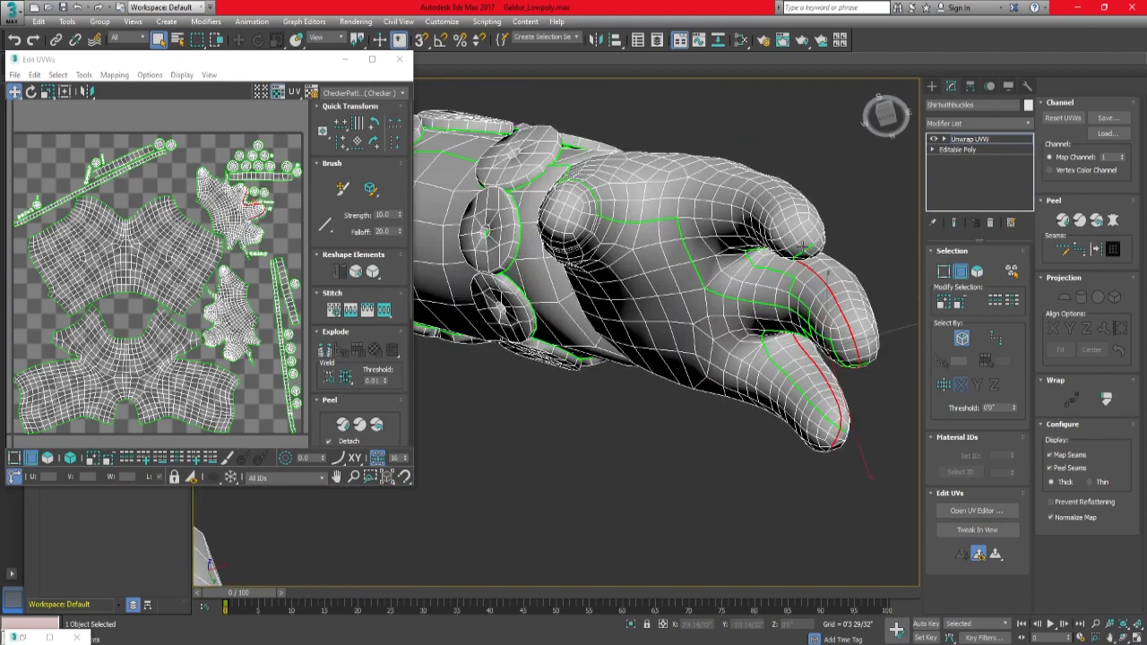
pyautogui.keyDown('alt'); pyautogui.moveTo(803, 251); pyautogui.dragTo(783, 356, button='middle'); pyautogui.keyUp('alt')
pyautogui.scroll(-4, 783, 356)
pyautogui.scroll(-4, 235, 276)
# Select both glove shells and move them out of the UV square to its left.
pyautogui.press('3')
pyautogui.scroll(3, 239, 281)
pyautogui.click(229, 229)
pyautogui.keyDown('ctrl'); pyautogui.click(231, 299); pyautogui.keyUp('ctrl')
pyautogui.scroll(-4, 233, 300)
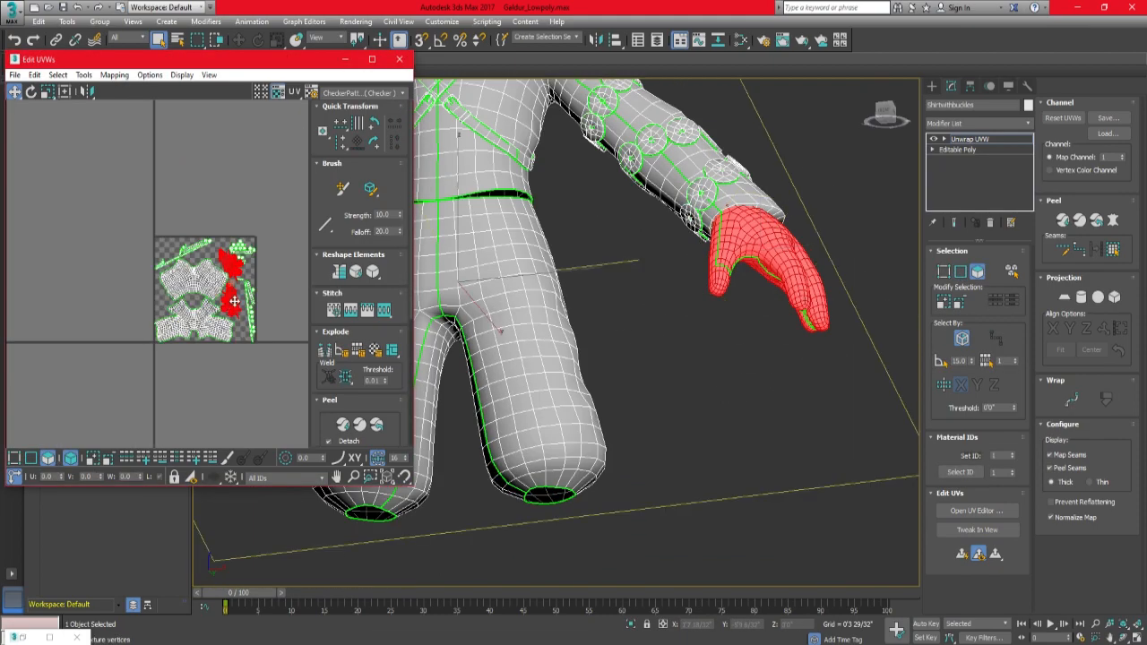
pyautogui.moveTo(234, 301); pyautogui.dragTo(86, 290)
pyautogui.scroll(1, 163, 306)
# Hide the map seams and convert the trousers' centre and inner-leg edge loops to peel seams.
pyautogui.keyDown('alt'); pyautogui.moveTo(565, 333); pyautogui.dragTo(662, 336, button='middle'); pyautogui.keyUp('alt')
pyautogui.click(961, 274)
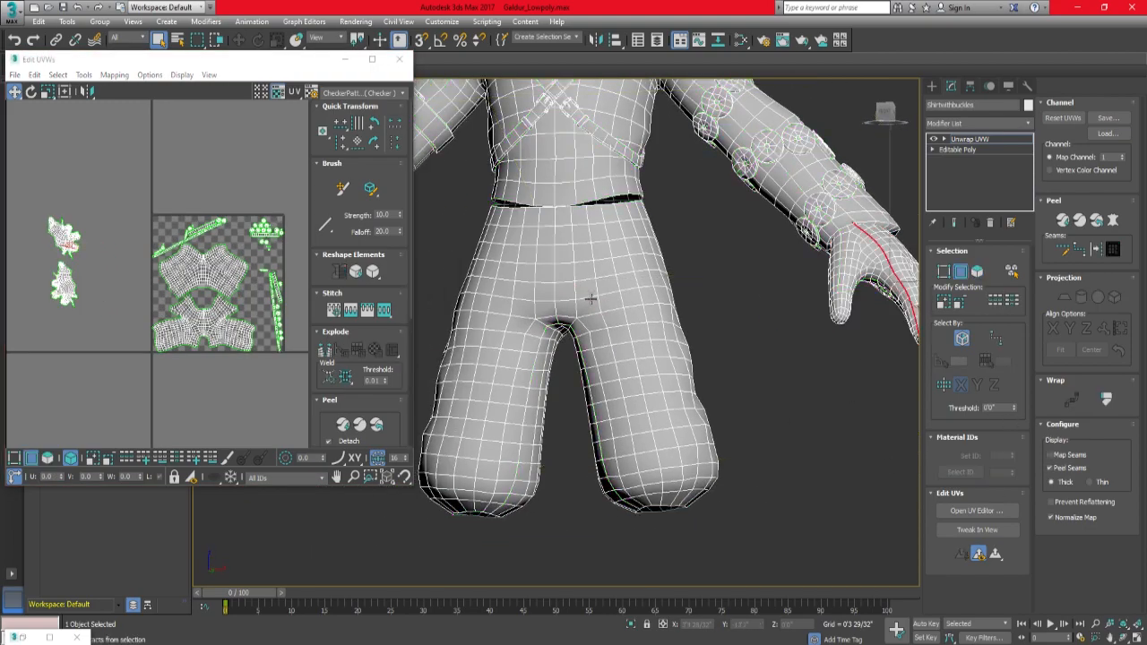
pyautogui.doubleClick(555, 295)
pyautogui.keyDown('alt'); pyautogui.moveTo(586, 299); pyautogui.dragTo(553, 269, button='middle'); pyautogui.keyUp('alt')
pyautogui.scroll(3, 552, 287)
pyautogui.keyDown('ctrl'); pyautogui.doubleClick(523, 400); pyautogui.keyUp('ctrl')
pyautogui.scroll(-4, 556, 358)
pyautogui.keyDown('alt'); pyautogui.moveTo(806, 304); pyautogui.dragTo(871, 401, button='middle'); pyautogui.keyUp('alt')
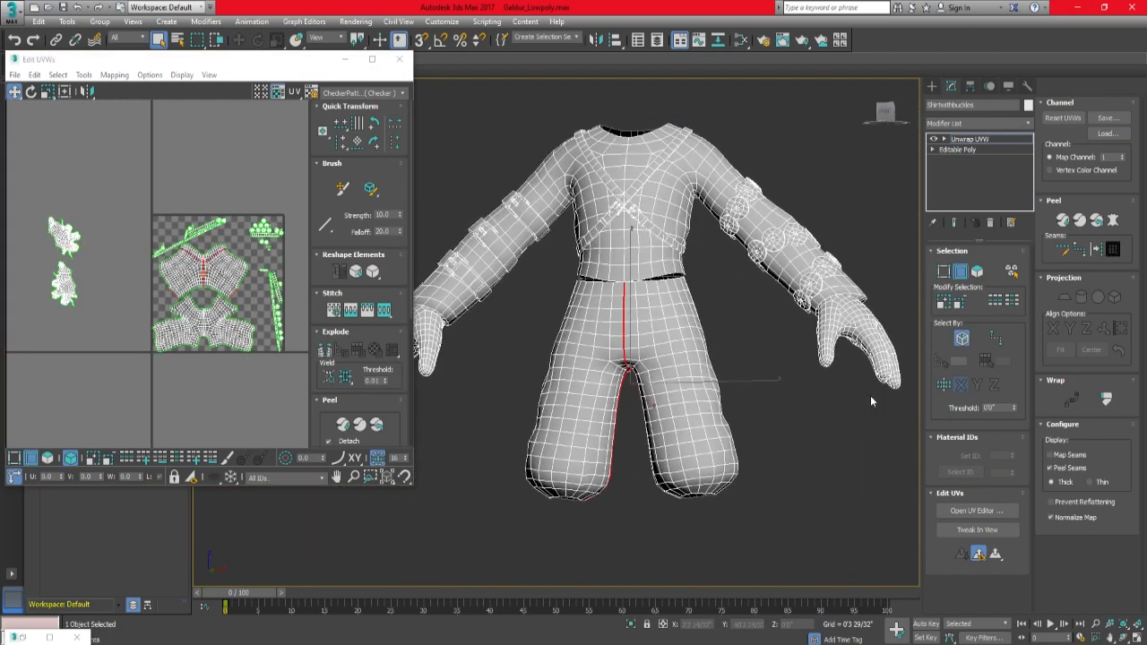
pyautogui.click(1094, 251)
# With symmetrical selection in X, turn the armhole, shoulder, underarm and torso side edges into peel seams.
pyautogui.keyDown('alt'); pyautogui.moveTo(789, 362); pyautogui.dragTo(719, 370, button='middle'); pyautogui.keyUp('alt')
pyautogui.scroll(3, 706, 227)
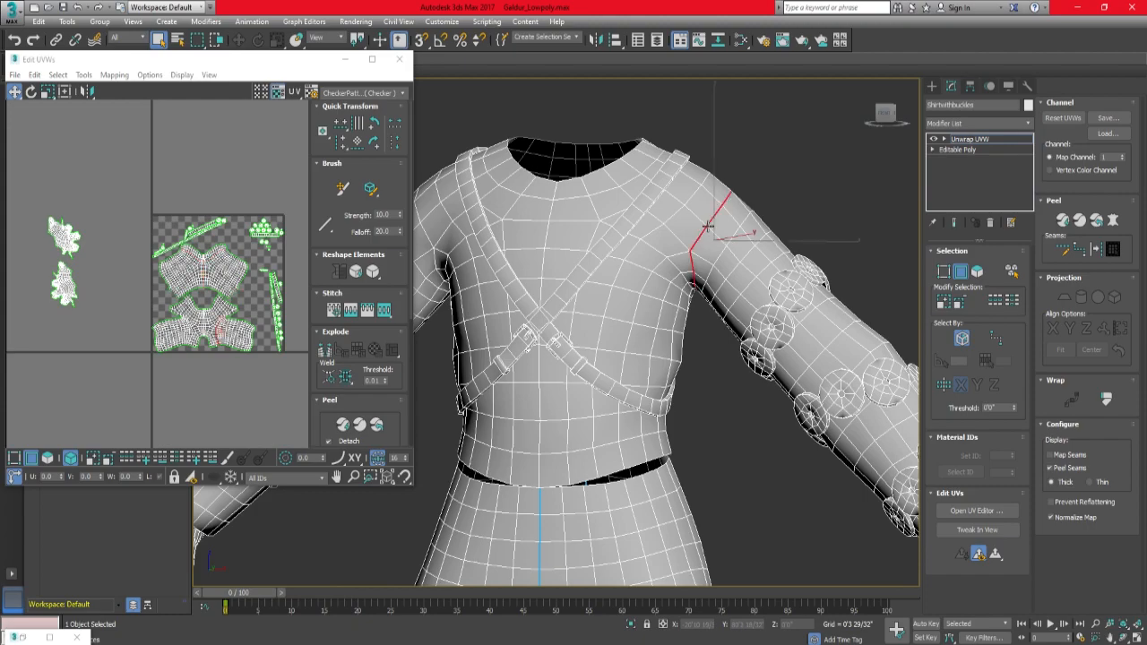
pyautogui.click(943, 384)
pyautogui.doubleClick(706, 229)
pyautogui.keyDown('alt'); pyautogui.moveTo(706, 228); pyautogui.dragTo(681, 256, button='middle'); pyautogui.keyUp('alt')
pyautogui.keyDown('ctrl'); pyautogui.doubleClick(681, 256); pyautogui.keyUp('ctrl')
pyautogui.scroll(-4, 698, 233)
pyautogui.keyDown('alt'); pyautogui.moveTo(699, 206); pyautogui.dragTo(723, 233, button='middle'); pyautogui.keyUp('alt')
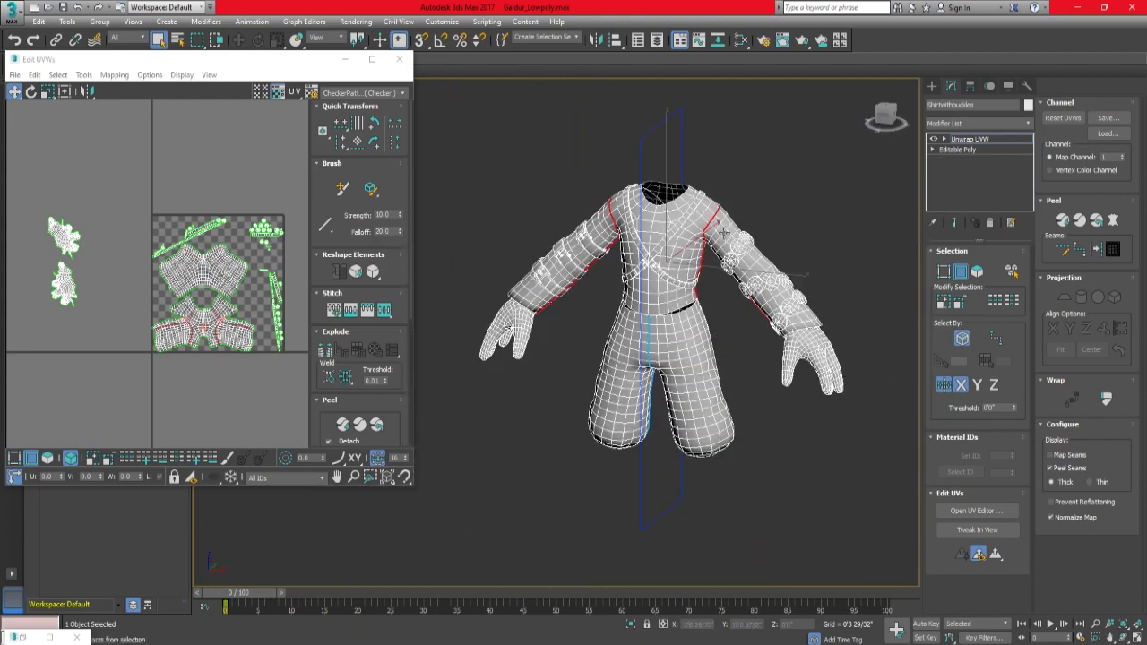
pyautogui.scroll(4, 724, 233)
pyautogui.scroll(-3, 755, 257)
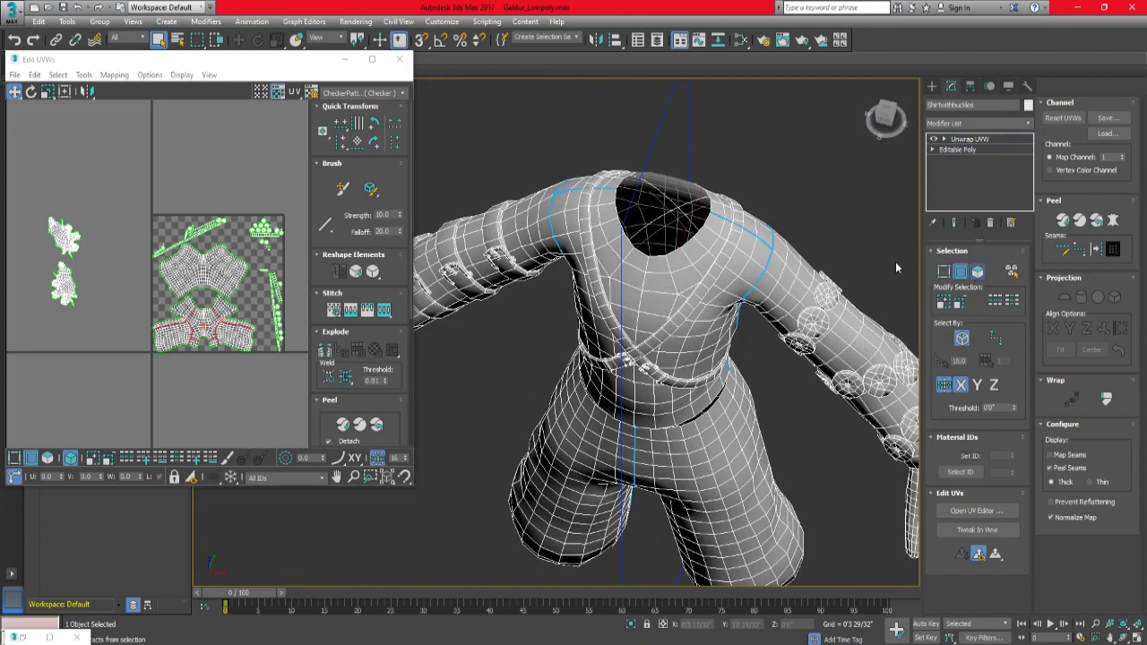
# Select all shirt and trouser polygons and run Reset Peel to split them along the new seams.
pyautogui.click(977, 271)
pyautogui.keyDown('alt'); pyautogui.moveTo(789, 296); pyautogui.dragTo(743, 255, button='middle'); pyautogui.keyUp('alt')
pyautogui.doubleClick(717, 260)
pyautogui.scroll(-3, 726, 340)
pyautogui.keyDown('alt'); pyautogui.moveTo(725, 395); pyautogui.dragTo(741, 370, button='middle'); pyautogui.keyUp('alt')
pyautogui.keyDown('ctrl'); pyautogui.doubleClick(708, 386); pyautogui.keyUp('ctrl')
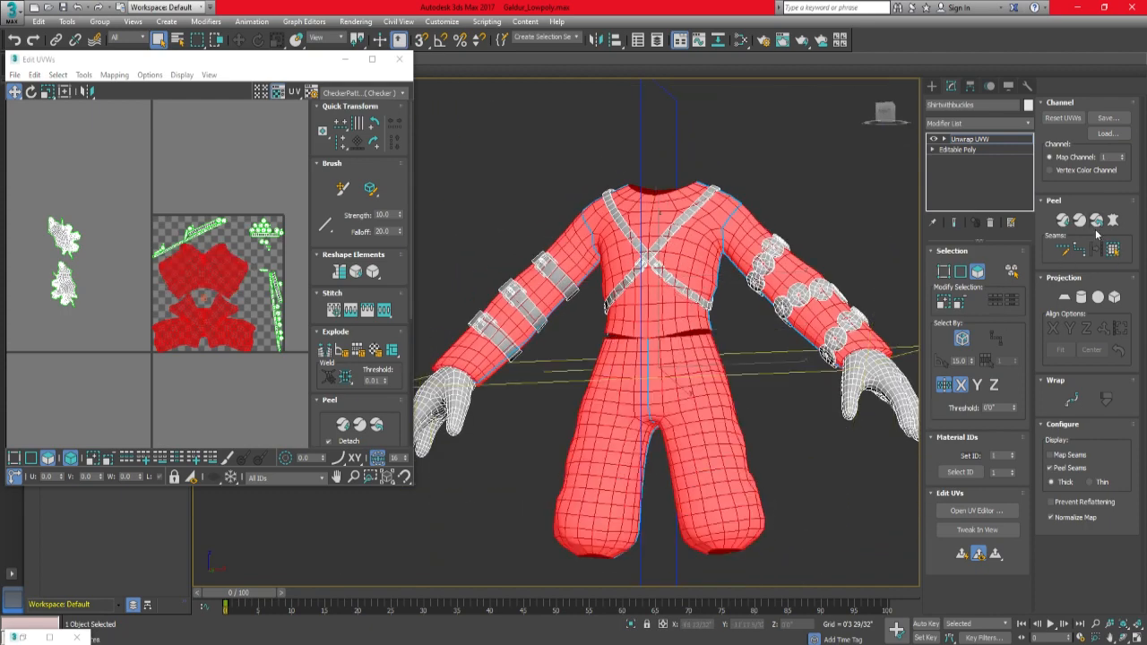
pyautogui.click(1095, 222)
# Move the peeled shirt and trouser shells out of the UV square and maximize the UV editor.
pyautogui.scroll(-3, 218, 282)
pyautogui.moveTo(212, 292); pyautogui.dragTo(131, 341)
pyautogui.click(218, 288)
pyautogui.scroll(6, 224, 280)
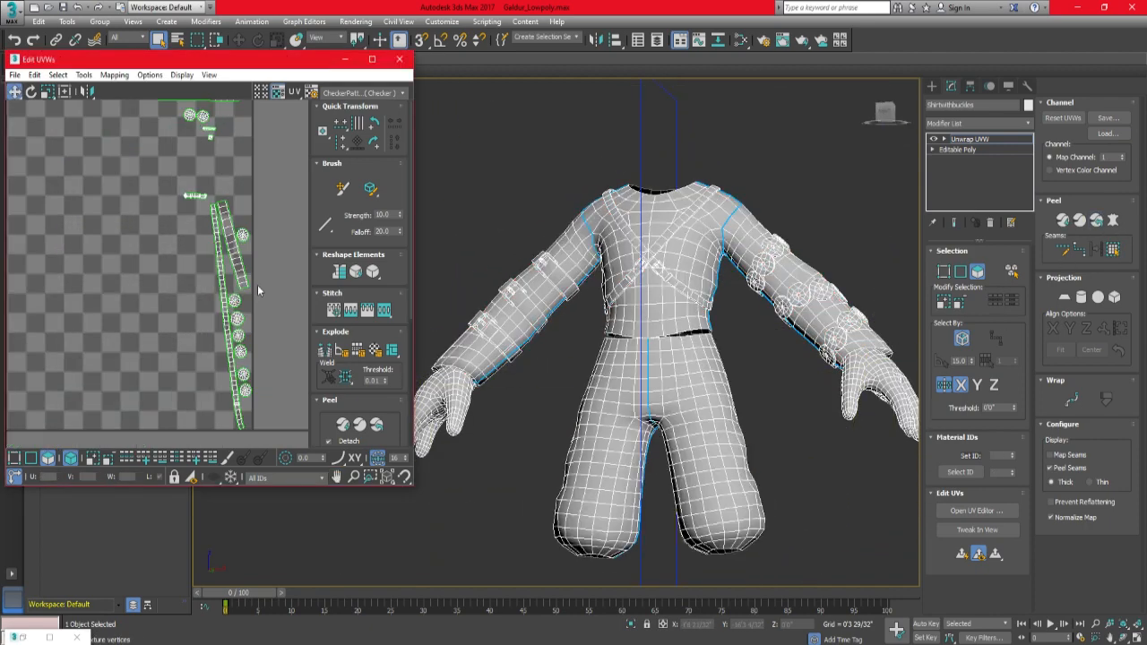
pyautogui.scroll(2, 224, 269)
pyautogui.scroll(-5, 158, 285)
pyautogui.click(372, 58)
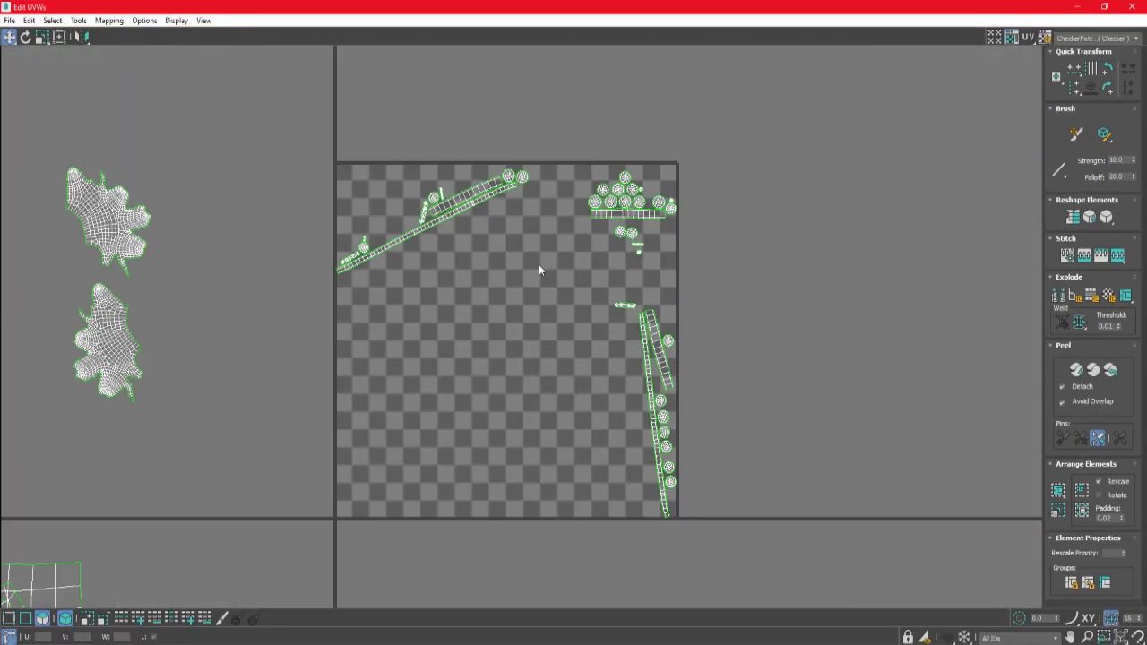
# Pack all UV shells and move the whole packed set to the right of the UV square.
pyautogui.scroll(-4, 536, 263)
pyautogui.click(78, 20)
pyautogui.click(98, 189)
pyautogui.click(161, 114)
pyautogui.hotkey('ctrl', 'a')
pyautogui.moveTo(445, 289); pyautogui.dragTo(627, 290)
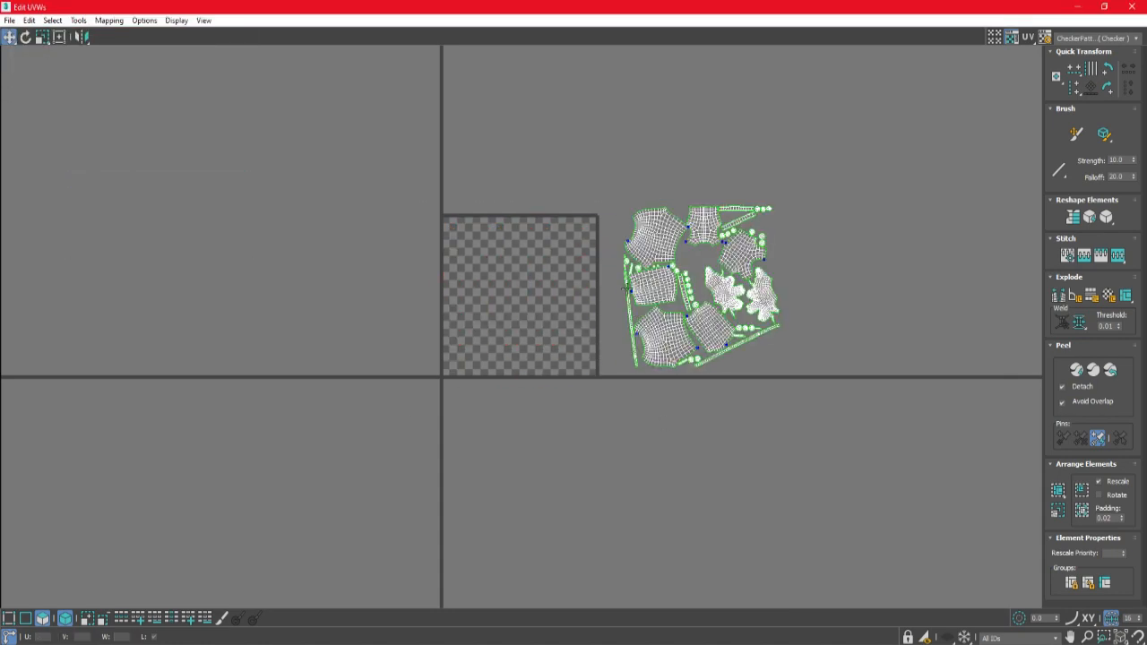
# Move the two trouser shells into the UV square and set the sleeve and torso shells aside above it.
pyautogui.scroll(3, 645, 250)
pyautogui.moveTo(664, 230); pyautogui.dragTo(409, 310)
pyautogui.moveTo(687, 392); pyautogui.dragTo(393, 394)
pyautogui.click(756, 384)
pyautogui.keyDown('ctrl'); pyautogui.click(661, 310); pyautogui.keyUp('ctrl')
pyautogui.moveTo(660, 310); pyautogui.dragTo(498, 79)
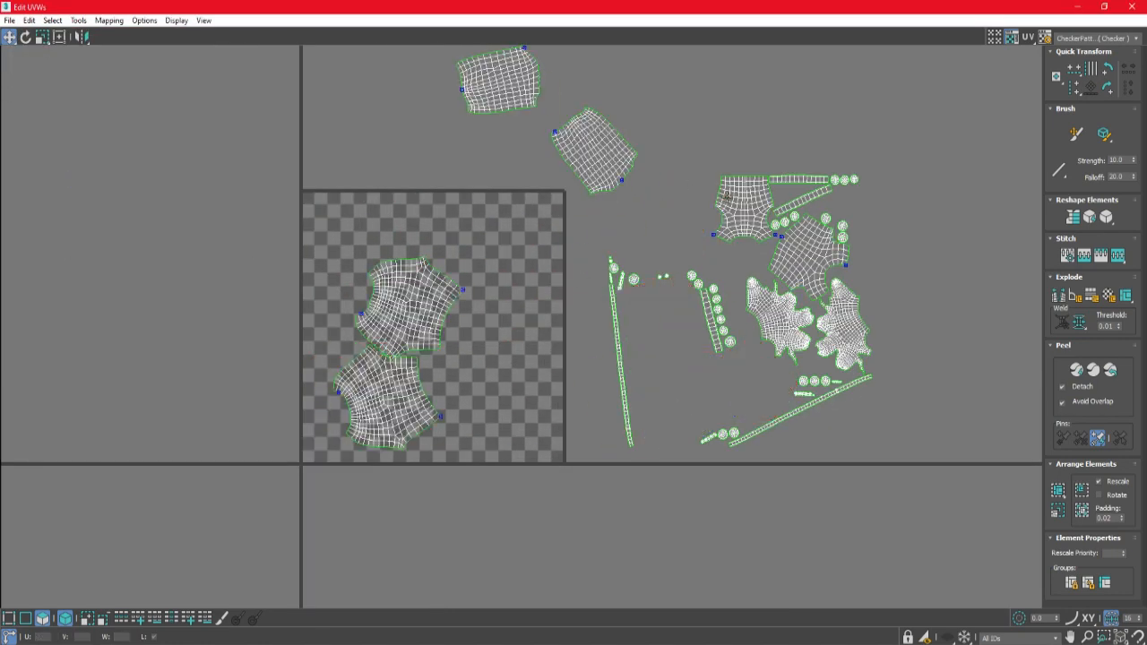
pyautogui.click(726, 197)
pyautogui.keyDown('ctrl'); pyautogui.moveTo(798, 251); pyautogui.dragTo(690, 115); pyautogui.keyUp('ctrl')
# Rotate the two trouser shells upright, scale them and place them side by side along the UV square's bottom edge.
pyautogui.press('e')
pyautogui.moveTo(407, 378); pyautogui.dragTo(519, 415)
pyautogui.press('w')
pyautogui.scroll(3, 417, 402)
pyautogui.moveTo(429, 320); pyautogui.dragTo(471, 425)
pyautogui.scroll(2, 440, 445)
pyautogui.press('w')
pyautogui.keyDown('ctrl'); pyautogui.click(577, 385); pyautogui.keyUp('ctrl')
pyautogui.scroll(-1, 582, 382)
pyautogui.press('r')
pyautogui.moveTo(584, 382); pyautogui.dragTo(585, 367)
pyautogui.scroll(-3, 493, 461)
# Move the two torso shells into the UV square's upper area and rotate them upright beside each other.
pyautogui.click(620, 272)
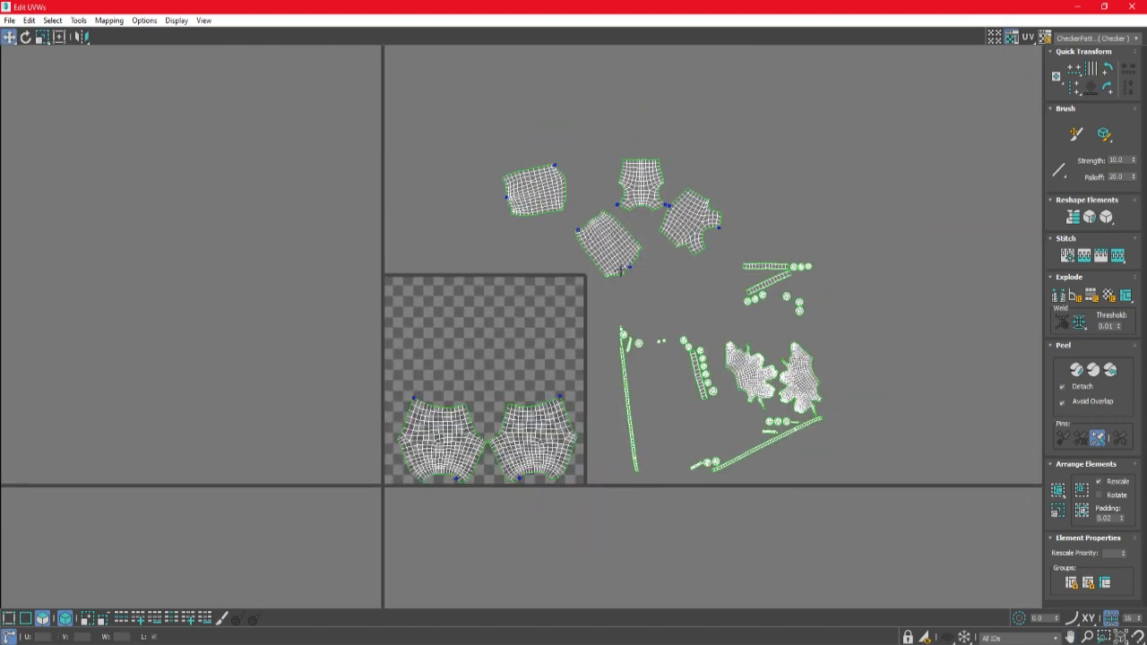
pyautogui.scroll(1, 621, 271)
pyautogui.click(710, 205)
pyautogui.keyDown('ctrl'); pyautogui.moveTo(652, 167); pyautogui.dragTo(456, 313); pyautogui.keyUp('ctrl')
pyautogui.scroll(1, 505, 381)
pyautogui.moveTo(507, 381); pyautogui.dragTo(548, 327)
pyautogui.press('e')
pyautogui.moveTo(448, 303)
pyautogui.mouseDown()
pyautogui.moveTo(397, 253)
pyautogui.moveTo(454, 306)
pyautogui.mouseUp()
pyautogui.press('w')
pyautogui.scroll(1, 455, 307)
pyautogui.keyDown('ctrl'); pyautogui.click(553, 310); pyautogui.keyUp('ctrl')
# Rotate both sleeve shells upright and place them together at the UV square's left edge.
pyautogui.moveTo(710, 162); pyautogui.dragTo(335, 380)
pyautogui.press('e')
pyautogui.moveTo(345, 373); pyautogui.dragTo(353, 394)
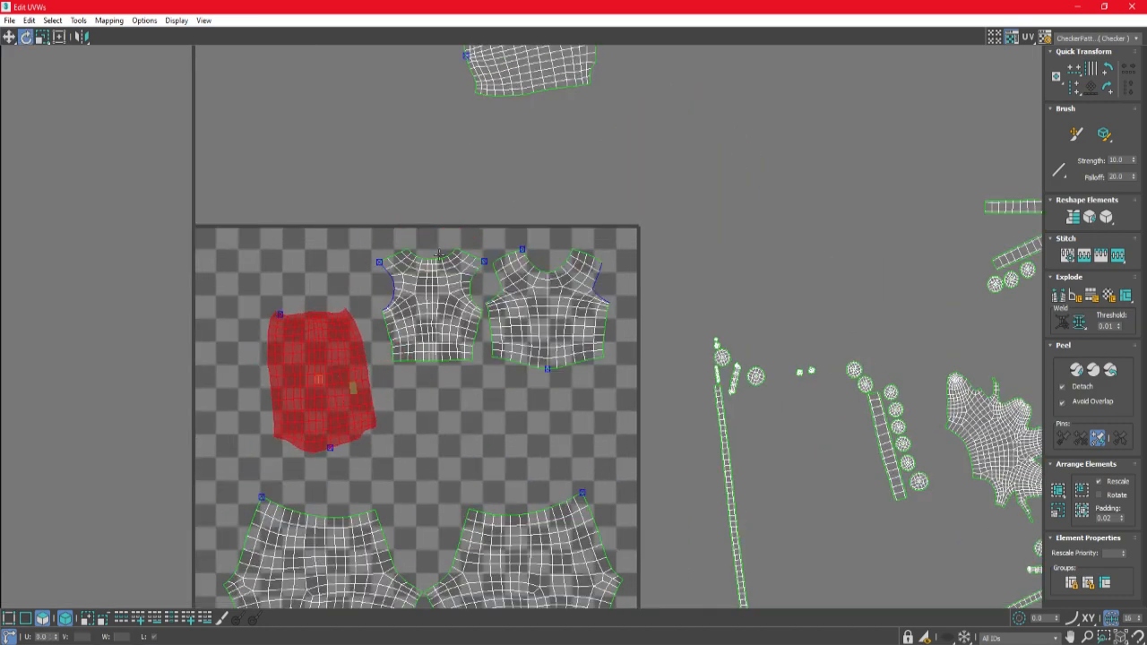
pyautogui.click(555, 87)
pyautogui.press('w')
pyautogui.moveTo(502, 86); pyautogui.dragTo(175, 428)
pyautogui.press('e')
pyautogui.moveTo(179, 413); pyautogui.dragTo(217, 428)
pyautogui.press('w')
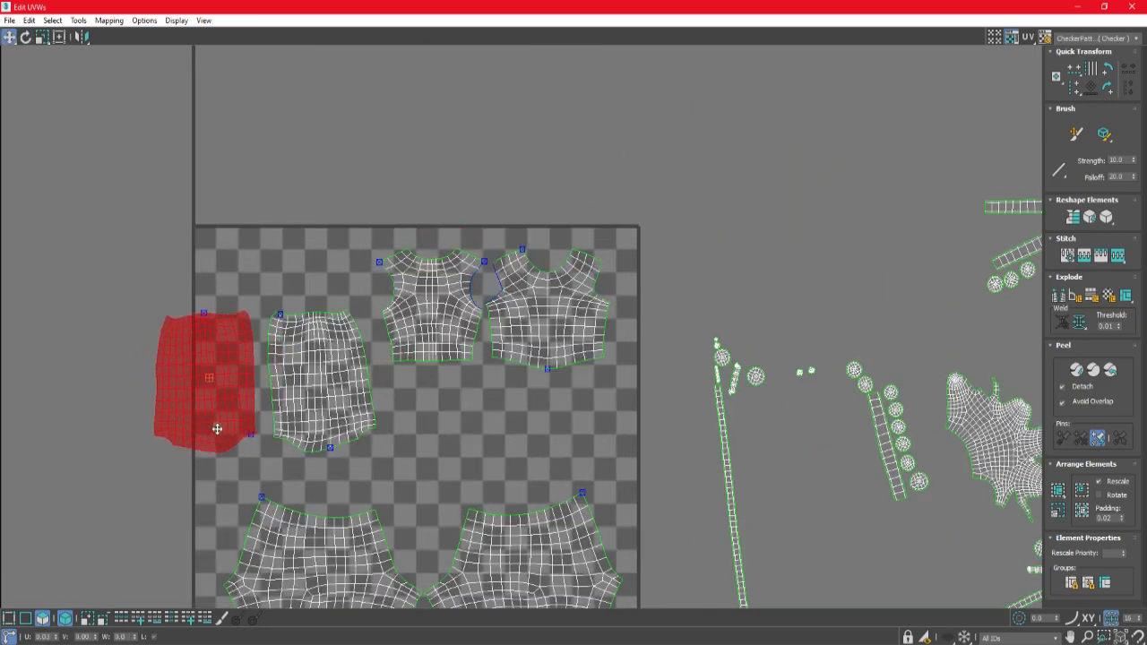
pyautogui.keyDown('ctrl'); pyautogui.moveTo(320, 403); pyautogui.dragTo(210, 403); pyautogui.keyUp('ctrl')
# Resize the two trouser shells together and move them into the UV square's lower-right corner.
pyautogui.moveTo(486, 519); pyautogui.dragTo(499, 387, button='middle')
pyautogui.scroll(-1, 499, 387)
pyautogui.moveTo(499, 377); pyautogui.dragTo(404, 448)
pyautogui.press('r')
pyautogui.press('w')
pyautogui.moveTo(529, 421); pyautogui.dragTo(546, 452)
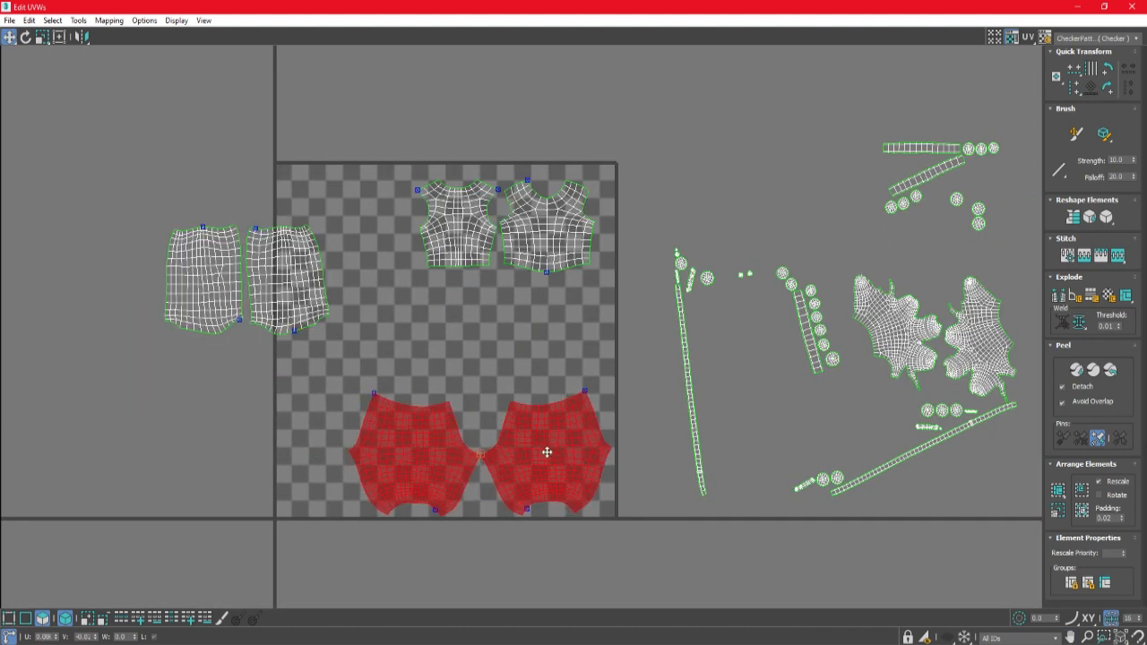
# Enlarge the two torso shells and place them directly above the trouser shells.
pyautogui.moveTo(546, 451); pyautogui.dragTo(527, 492, button='middle')
pyautogui.moveTo(457, 328); pyautogui.dragTo(527, 414)
pyautogui.scroll(1, 528, 270)
pyautogui.press('r')
pyautogui.press('w')
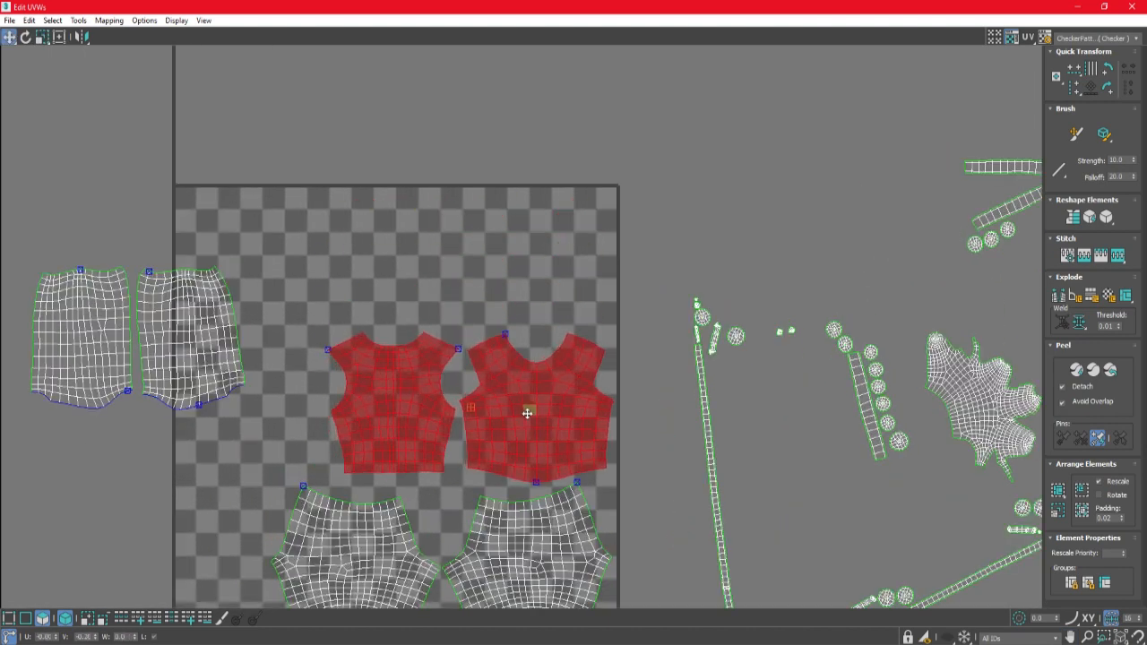
# Move both sleeve shells into the UV square's upper-right corner above the torso shells.
pyautogui.moveTo(258, 251); pyautogui.dragTo(90, 377)
pyautogui.moveTo(232, 321); pyautogui.dragTo(590, 251)
pyautogui.press('e')
pyautogui.scroll(2, 561, 261)
pyautogui.press('w')
pyautogui.scroll(-5, 599, 266)
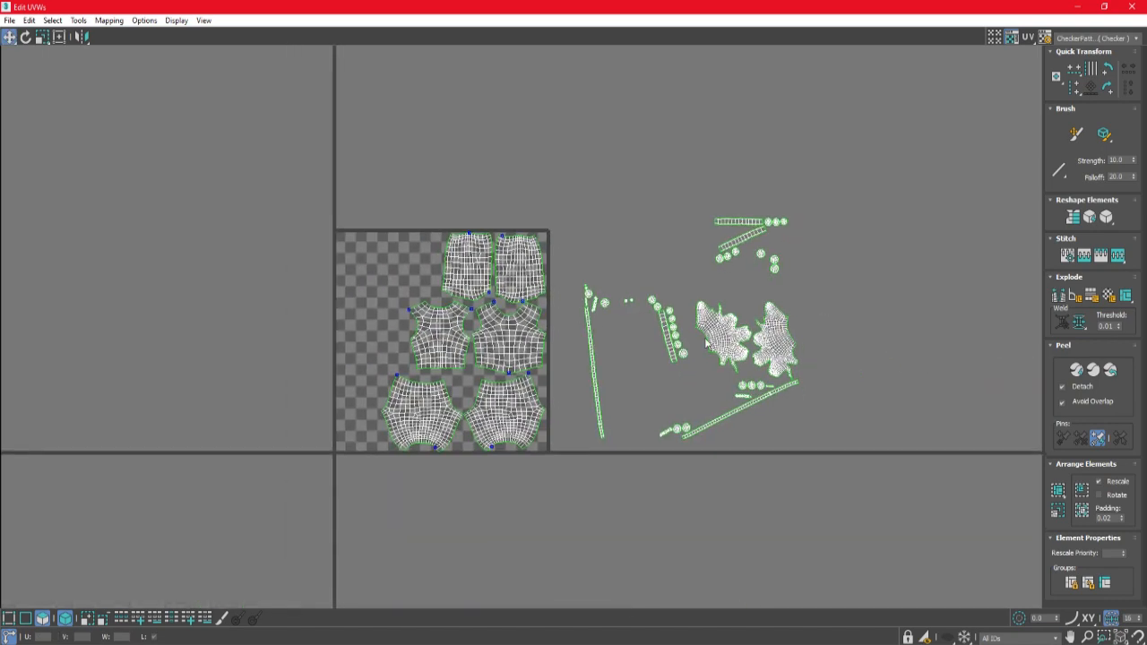
# Move the two glove shells into the UV square's upper-left area, rotate them upright and place them beside the sleeves.
pyautogui.scroll(1, 710, 336)
pyautogui.click(728, 337)
pyautogui.keyDown('ctrl'); pyautogui.click(794, 343); pyautogui.keyUp('ctrl')
pyautogui.moveTo(794, 343); pyautogui.dragTo(327, 245)
pyautogui.scroll(2, 328, 245)
pyautogui.press('e')
pyautogui.moveTo(197, 260); pyautogui.dragTo(154, 174)
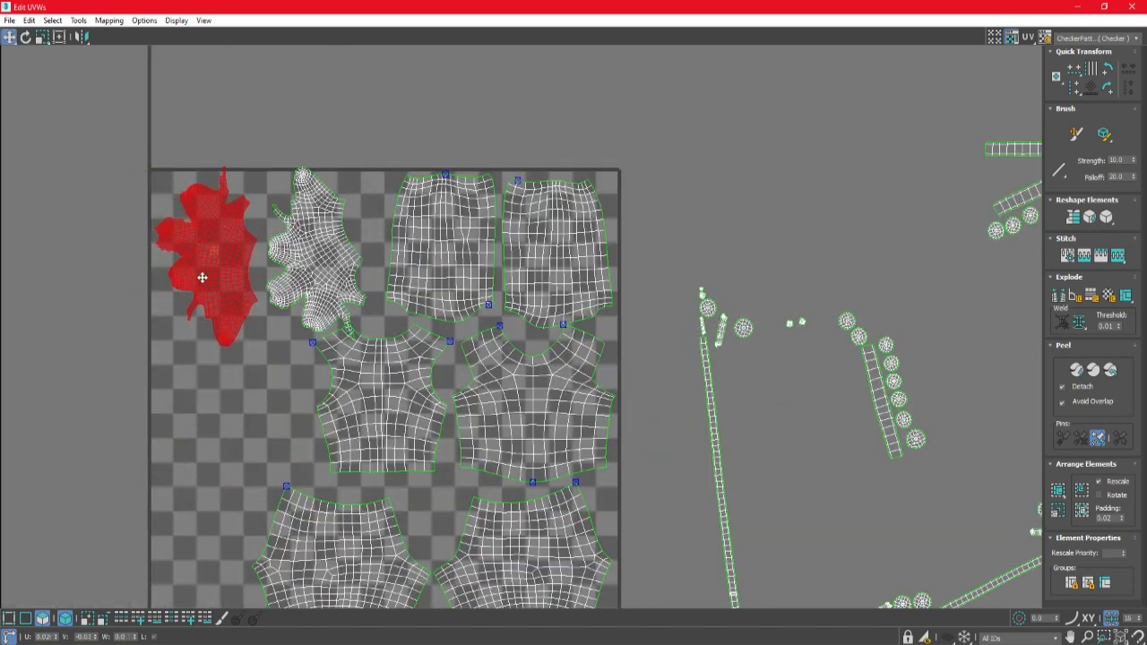
pyautogui.keyDown('ctrl'); pyautogui.click(313, 263); pyautogui.keyUp('ctrl')
pyautogui.moveTo(313, 263); pyautogui.dragTo(340, 230)
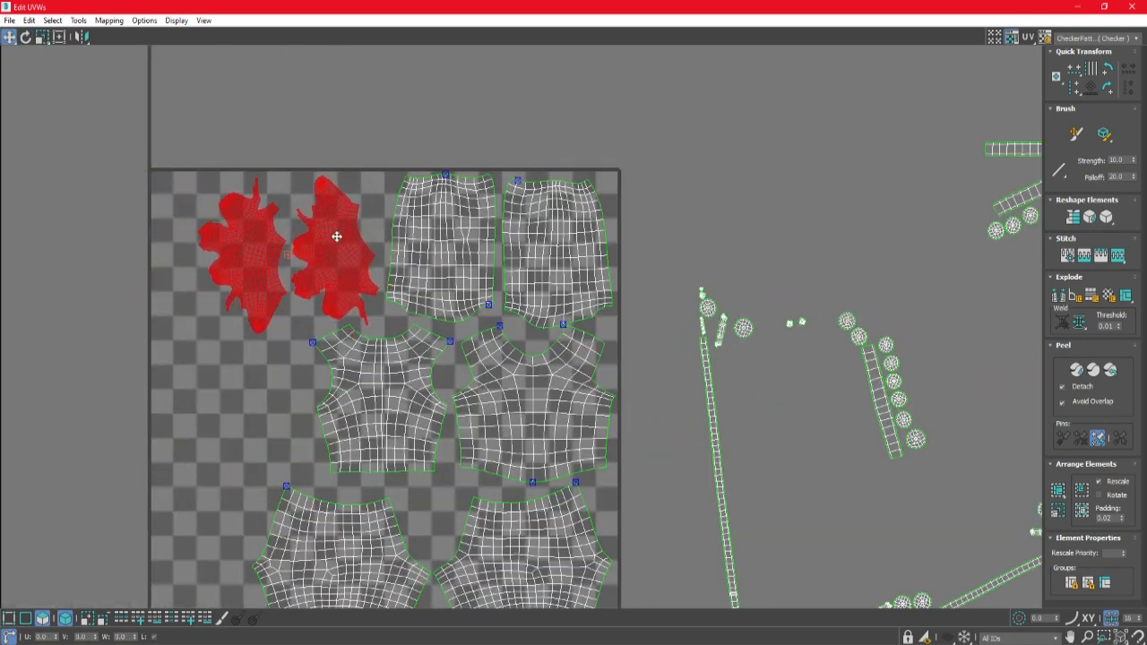
# Stand the two long strap shells upright side by side along the UV square's left edge.
pyautogui.scroll(-3, 337, 237)
pyautogui.click(567, 376)
pyautogui.scroll(2, 269, 403)
pyautogui.press('e')
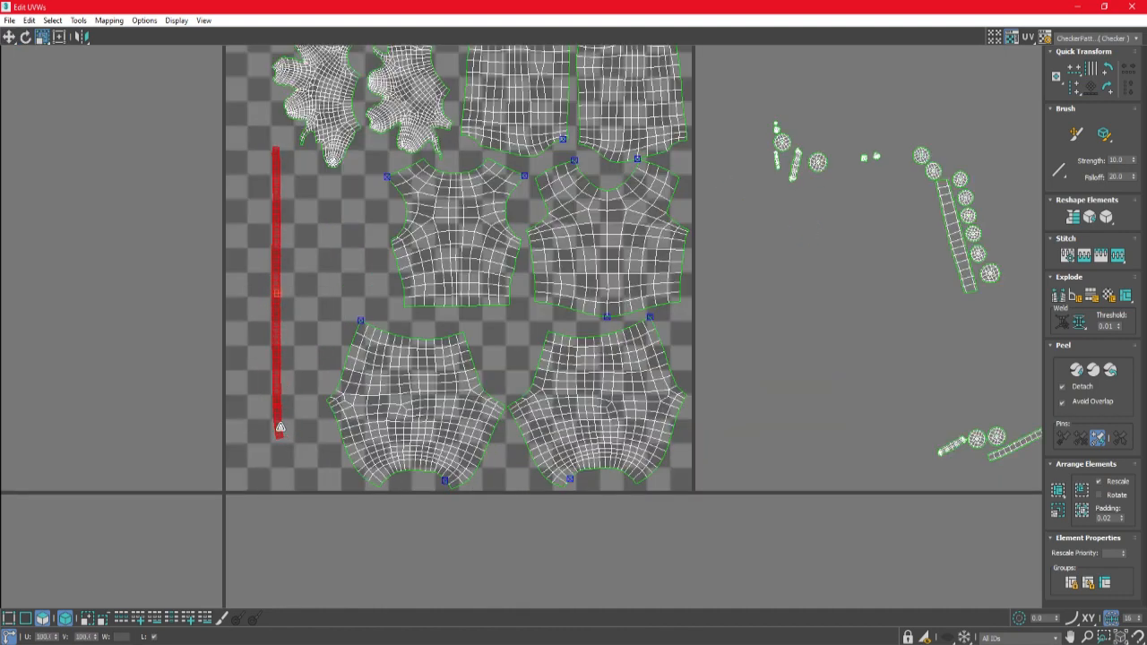
pyautogui.press('w')
pyautogui.moveTo(276, 403); pyautogui.dragTo(238, 406)
pyautogui.scroll(-1, 277, 411)
pyautogui.click(922, 400)
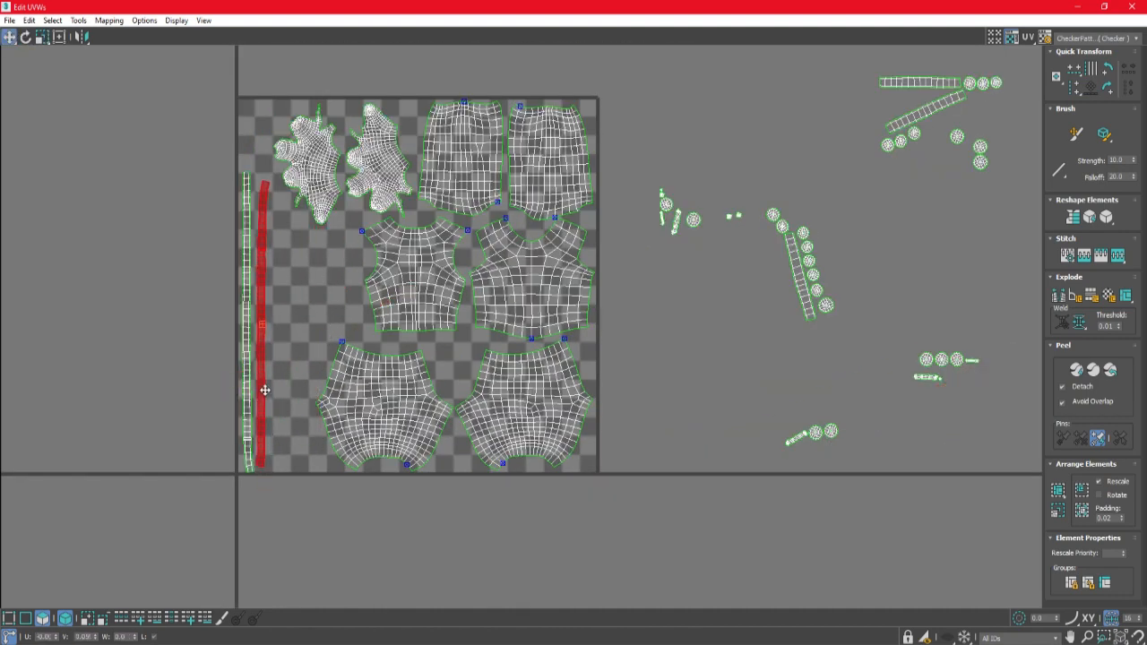
pyautogui.click(285, 397)
pyautogui.scroll(-3, 269, 394)
# Move the two short arm-strap shells into the UV square, rotate them upright and place them beside the long straps.
pyautogui.scroll(6, 617, 217)
pyautogui.click(725, 191)
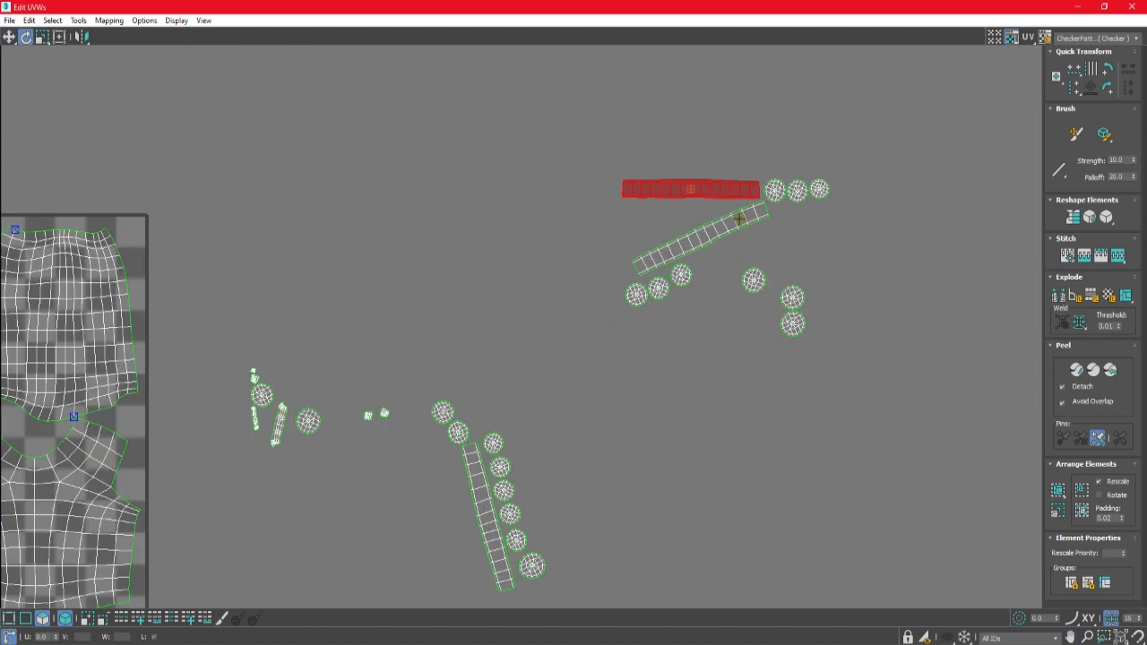
pyautogui.moveTo(740, 220); pyautogui.dragTo(740, 236)
pyautogui.press('w')
pyautogui.moveTo(731, 198); pyautogui.dragTo(318, 366)
pyautogui.keyDown('ctrl'); pyautogui.click(718, 235); pyautogui.keyUp('ctrl')
pyautogui.scroll(-4, 714, 228)
pyautogui.scroll(2, 318, 365)
pyautogui.press('e')
pyautogui.moveTo(333, 337); pyautogui.dragTo(355, 288)
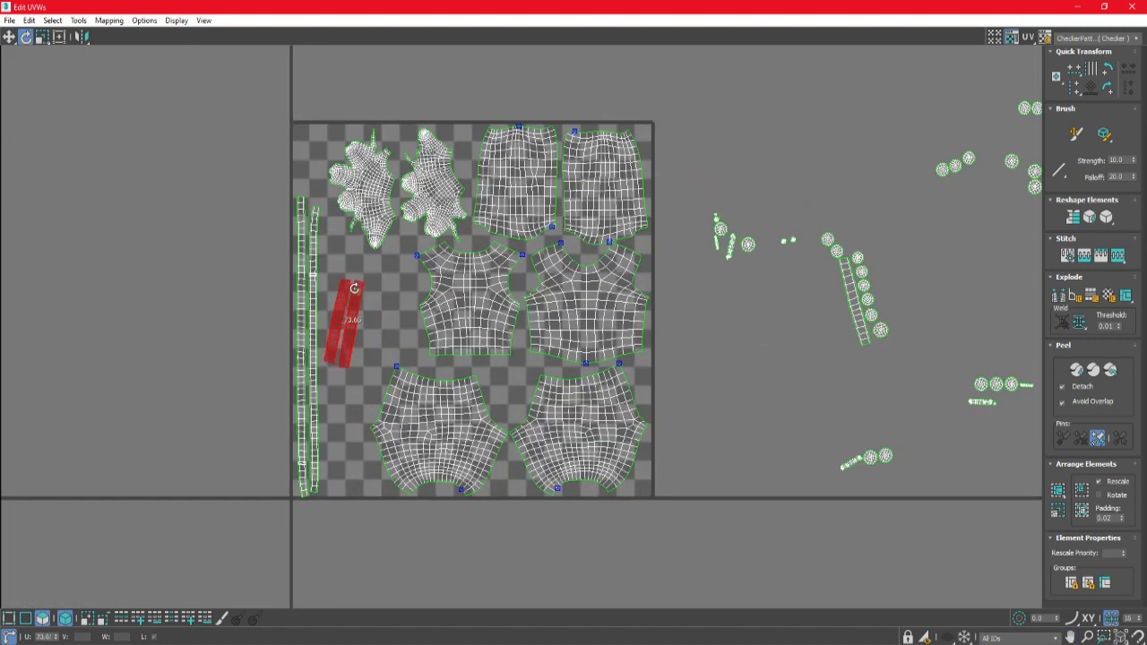
pyautogui.scroll(3, 344, 243)
pyautogui.moveTo(341, 225)
pyautogui.mouseDown()
pyautogui.moveTo(350, 212)
pyautogui.moveTo(356, 239)
pyautogui.mouseUp()
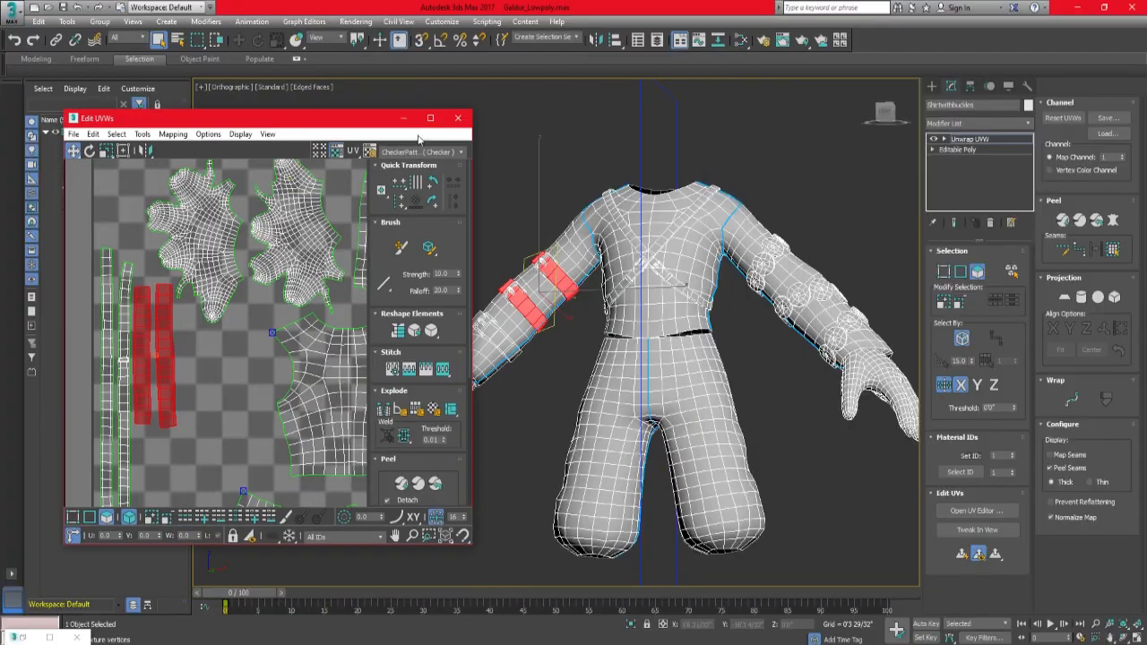
# Move the remaining arm-strap shell into the UV square and rotate it upright below the two short straps.
pyautogui.click(440, 116)
pyautogui.scroll(3, 743, 312)
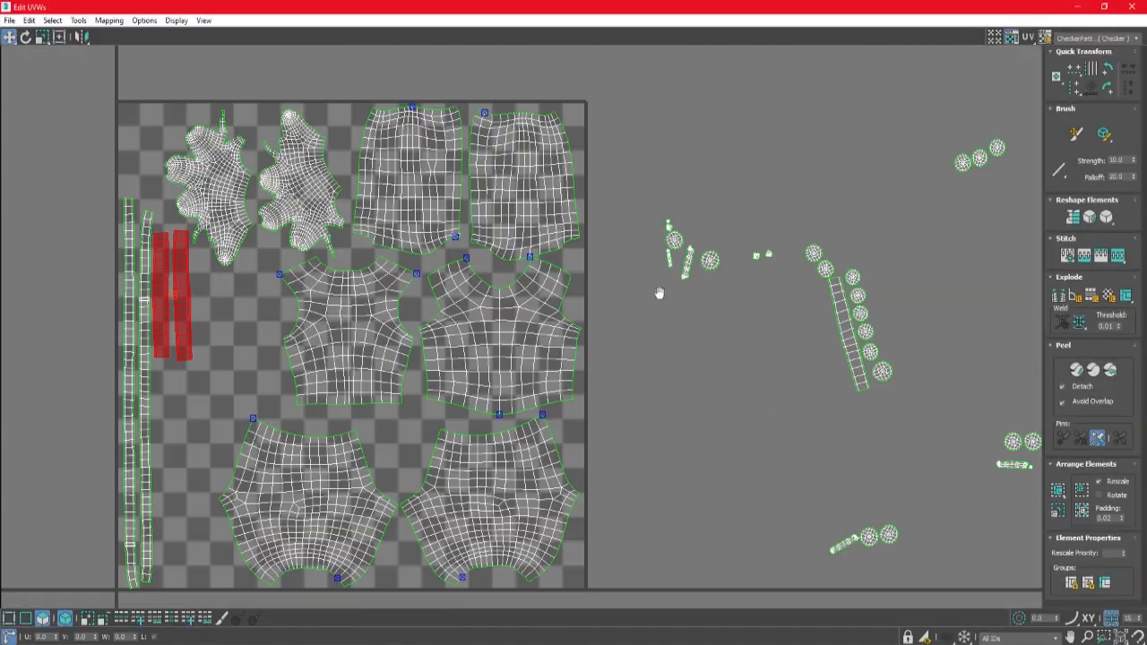
pyautogui.scroll(-2, 788, 387)
pyautogui.scroll(4, 675, 287)
pyautogui.click(937, 378)
pyautogui.scroll(-3, 937, 381)
pyautogui.moveTo(937, 379); pyautogui.dragTo(519, 428)
pyautogui.scroll(3, 520, 430)
pyautogui.press('e')
pyautogui.moveTo(519, 412); pyautogui.dragTo(518, 436)
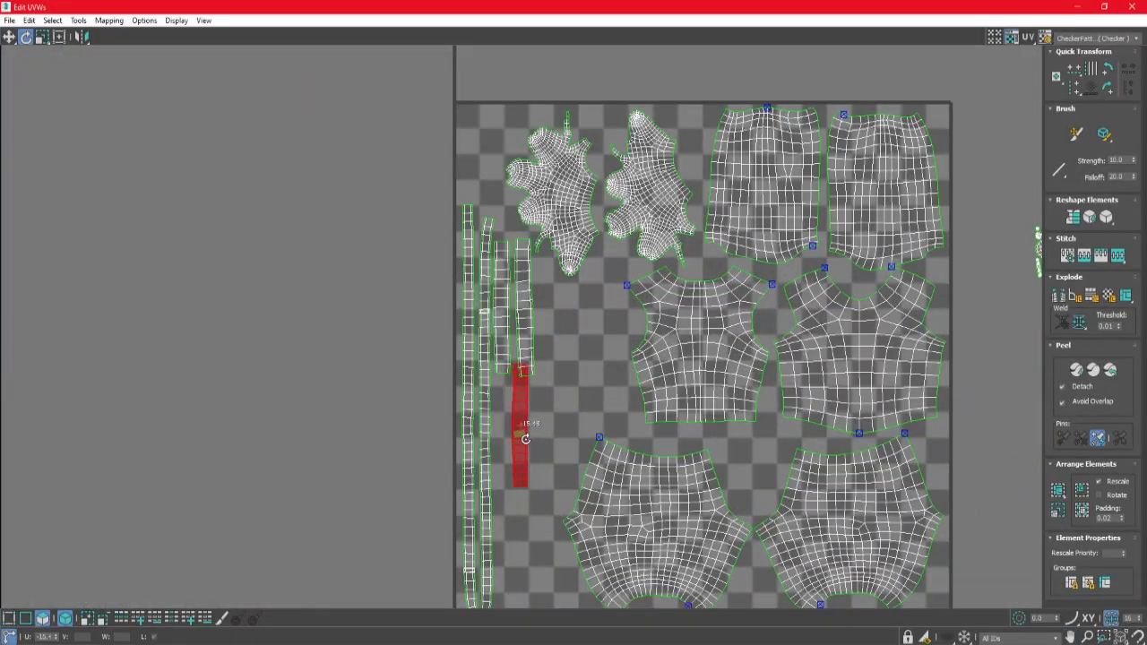
pyautogui.scroll(-3, 507, 451)
# Invert the selection to get the remaining small shells, pack them together and scale the cluster beside the UV square.
pyautogui.hotkey('ctrl', 'i')
pyautogui.click(77, 20)
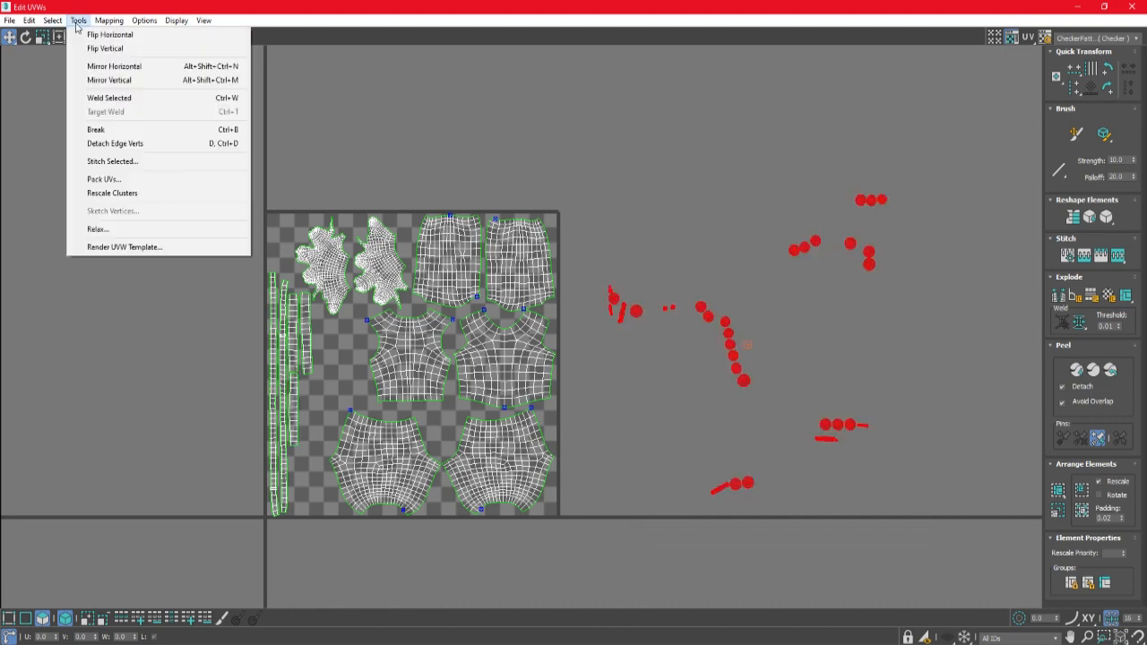
pyautogui.click(98, 179)
pyautogui.click(164, 111)
pyautogui.moveTo(686, 289); pyautogui.dragTo(709, 442)
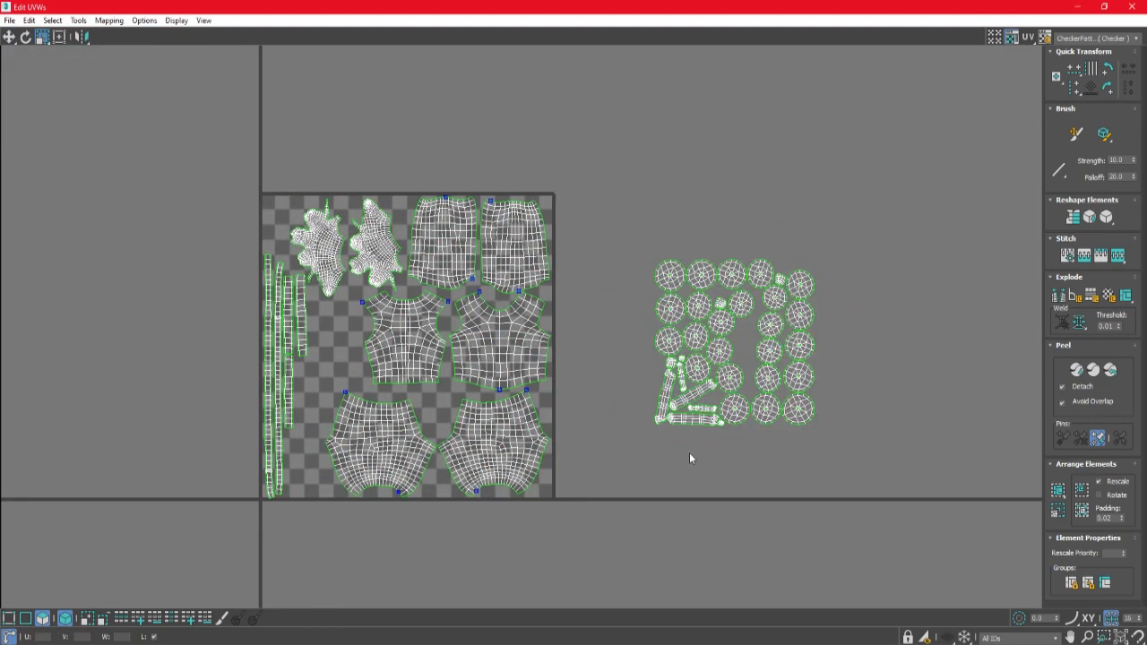
# Rotate the three longest narrow shells upright and line them up in a row away from the round shells.
pyautogui.scroll(3, 698, 405)
pyautogui.press('e')
pyautogui.moveTo(678, 394); pyautogui.dragTo(566, 408)
pyautogui.press('w')
pyautogui.press('e')
pyautogui.moveTo(626, 415); pyautogui.dragTo(682, 470)
pyautogui.press('w')
pyautogui.moveTo(682, 470); pyautogui.dragTo(555, 425)
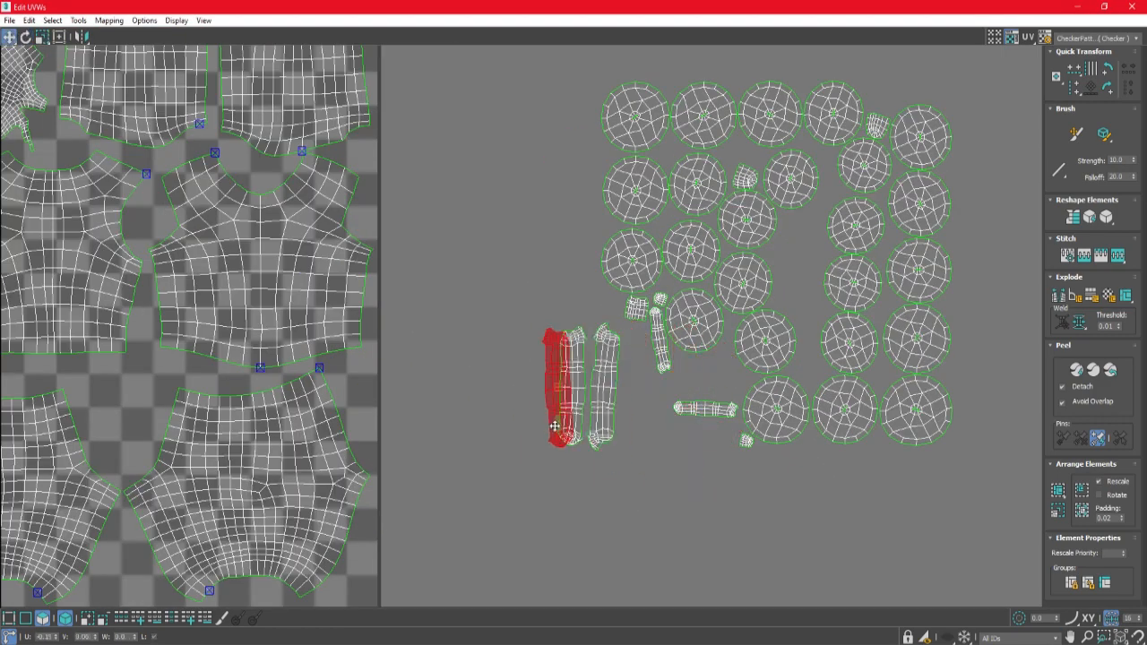
# Rotate the two shorter narrow shells upright, enlarge them and add them to the end of the row.
pyautogui.click(705, 408)
pyautogui.press('e')
pyautogui.moveTo(705, 408); pyautogui.dragTo(637, 409)
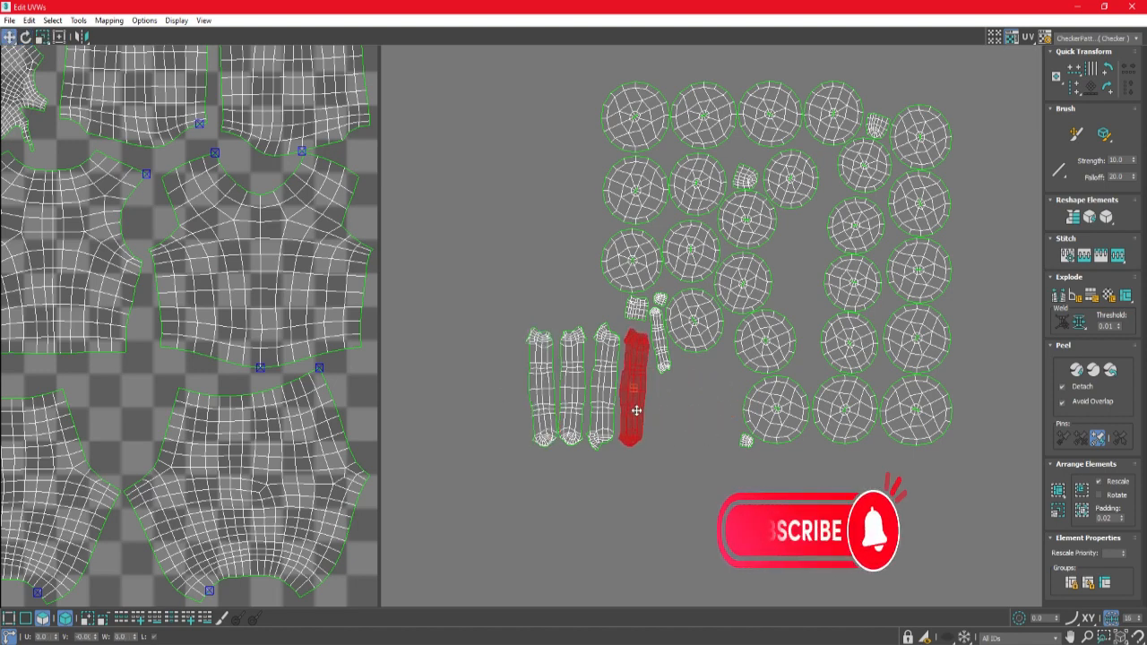
pyautogui.moveTo(653, 462); pyautogui.dragTo(524, 359)
pyautogui.moveTo(602, 395); pyautogui.dragTo(536, 397)
pyautogui.click(666, 359)
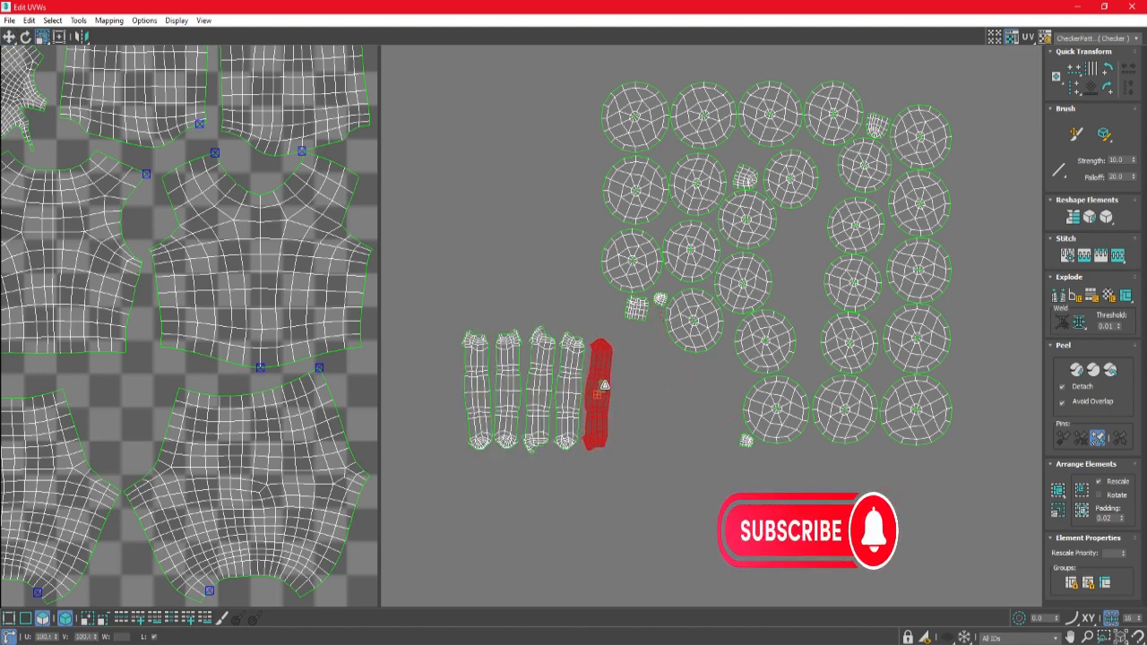
# Move the row of five narrow shells into the UV square between the short straps and the torso shell.
pyautogui.moveTo(632, 325); pyautogui.dragTo(466, 445)
pyautogui.press('w')
pyautogui.scroll(-4, 714, 404)
pyautogui.moveTo(624, 399); pyautogui.dragTo(343, 323)
pyautogui.scroll(3, 318, 315)
pyautogui.press('r')
pyautogui.press('w')
pyautogui.scroll(-3, 376, 330)
pyautogui.scroll(3, 715, 360)
# Gather the small square shells into one group below the round shells and adjust their sizes.
pyautogui.click(706, 361)
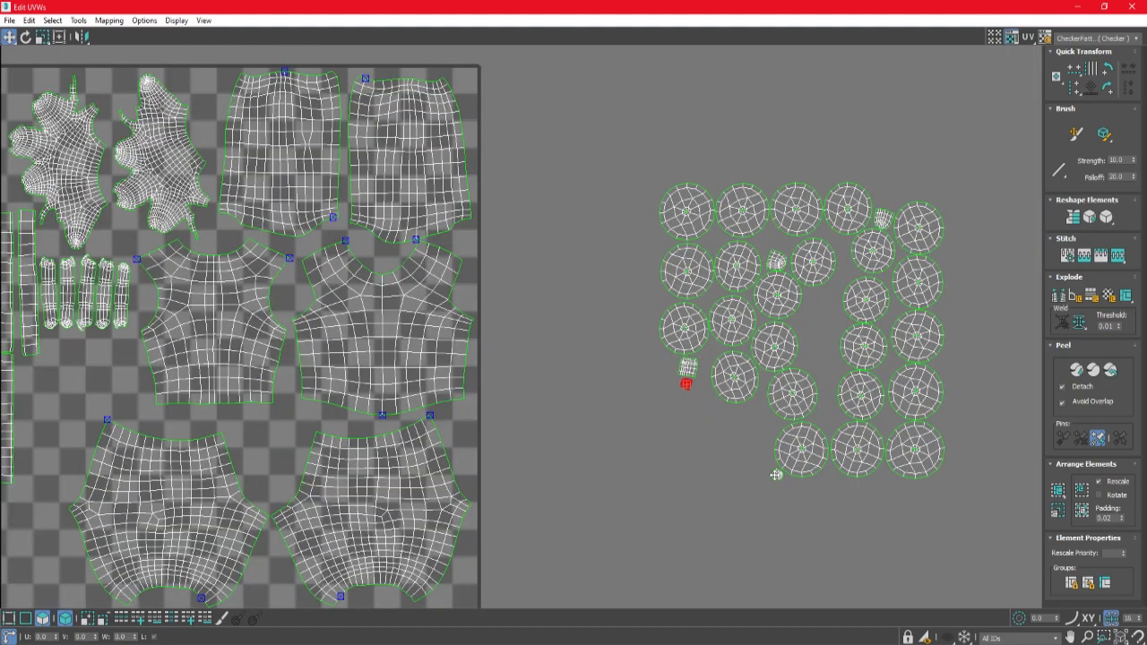
pyautogui.scroll(2, 696, 387)
pyautogui.click(936, 169)
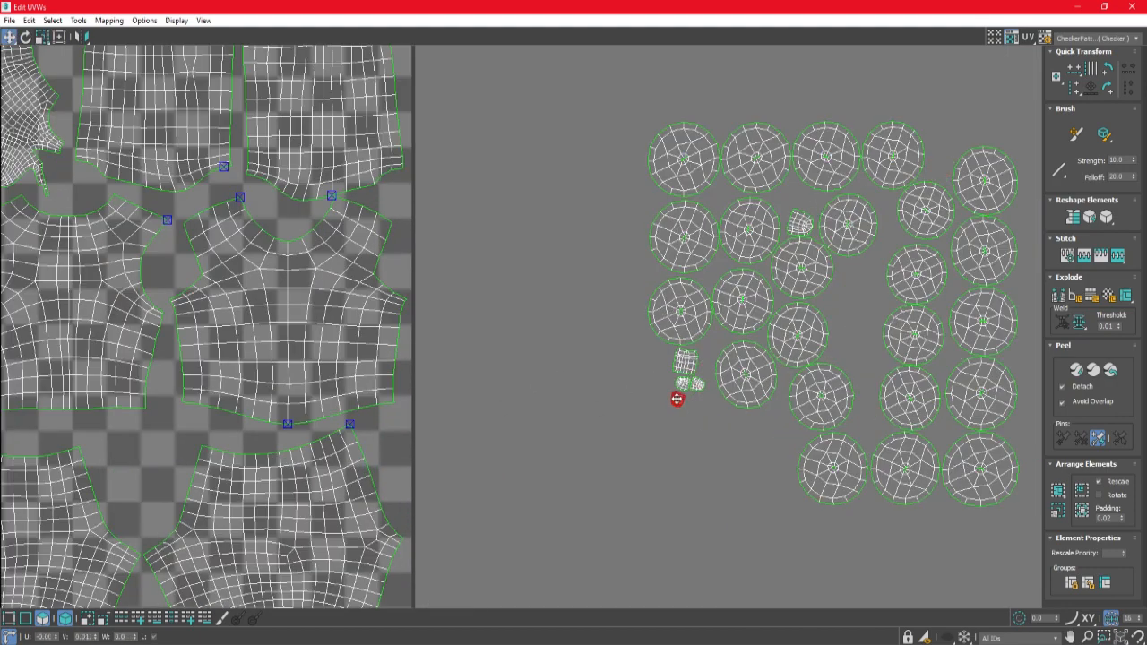
pyautogui.scroll(3, 692, 404)
pyautogui.press('r')
pyautogui.moveTo(701, 374); pyautogui.dragTo(702, 411)
pyautogui.press('w')
pyautogui.scroll(-3, 641, 309)
pyautogui.click(653, 289)
# Move the group of five small square shells into the UV square beneath the row of narrow shells.
pyautogui.click(1103, 6)
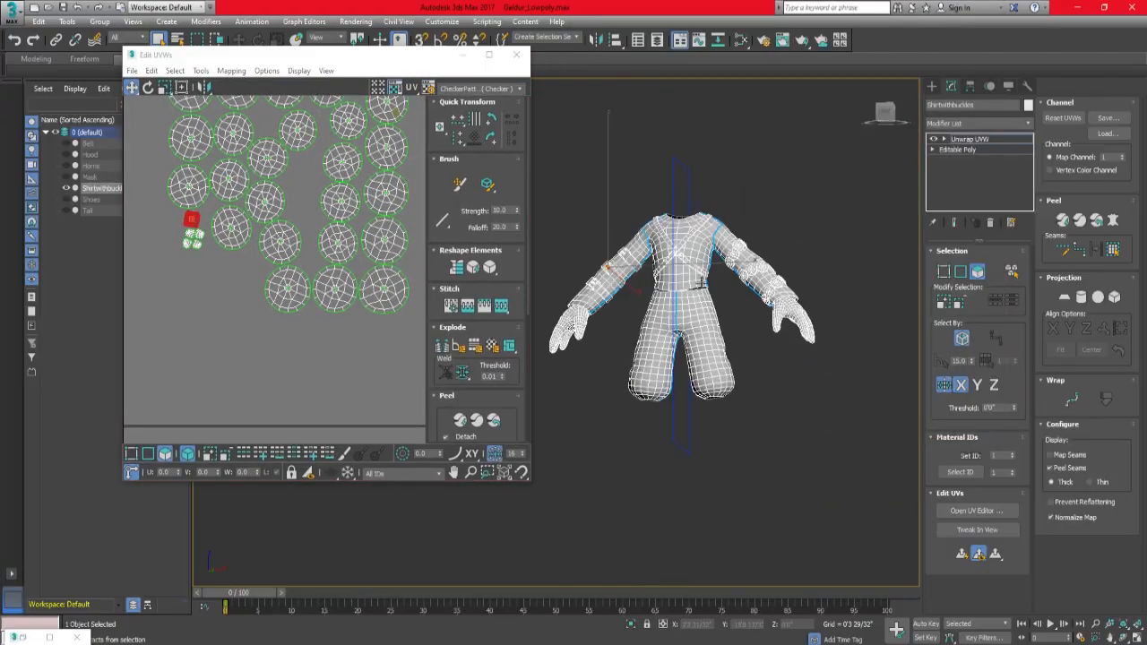
pyautogui.click(492, 57)
pyautogui.scroll(-5, 719, 367)
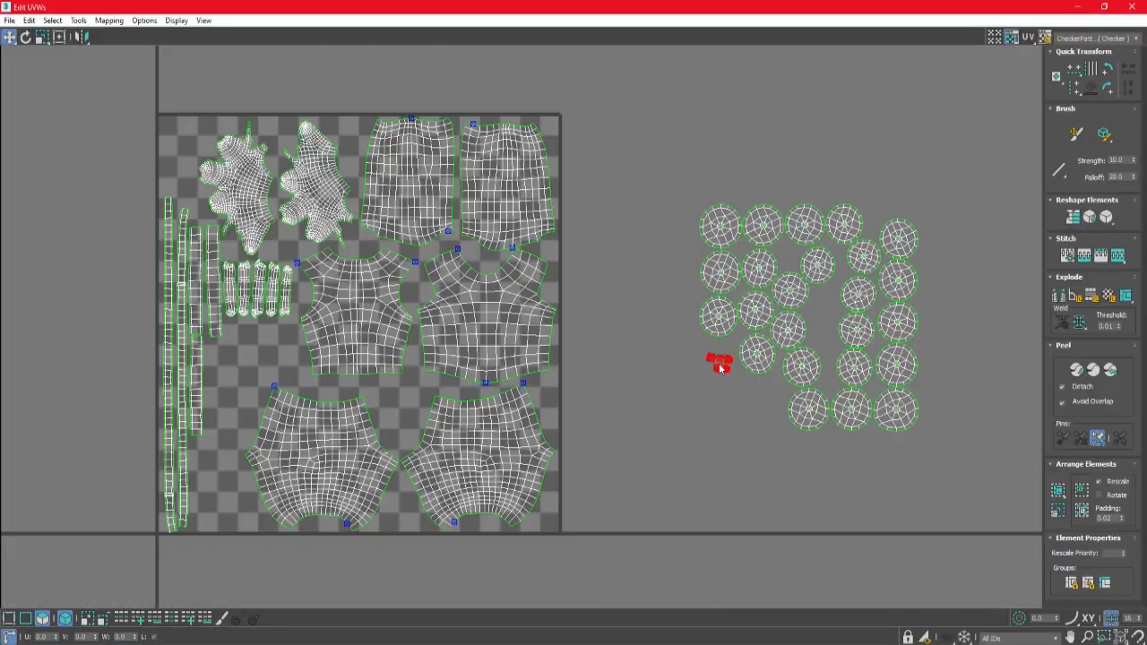
pyautogui.scroll(3, 263, 329)
pyautogui.press('w')
pyautogui.moveTo(243, 333); pyautogui.dragTo(289, 333)
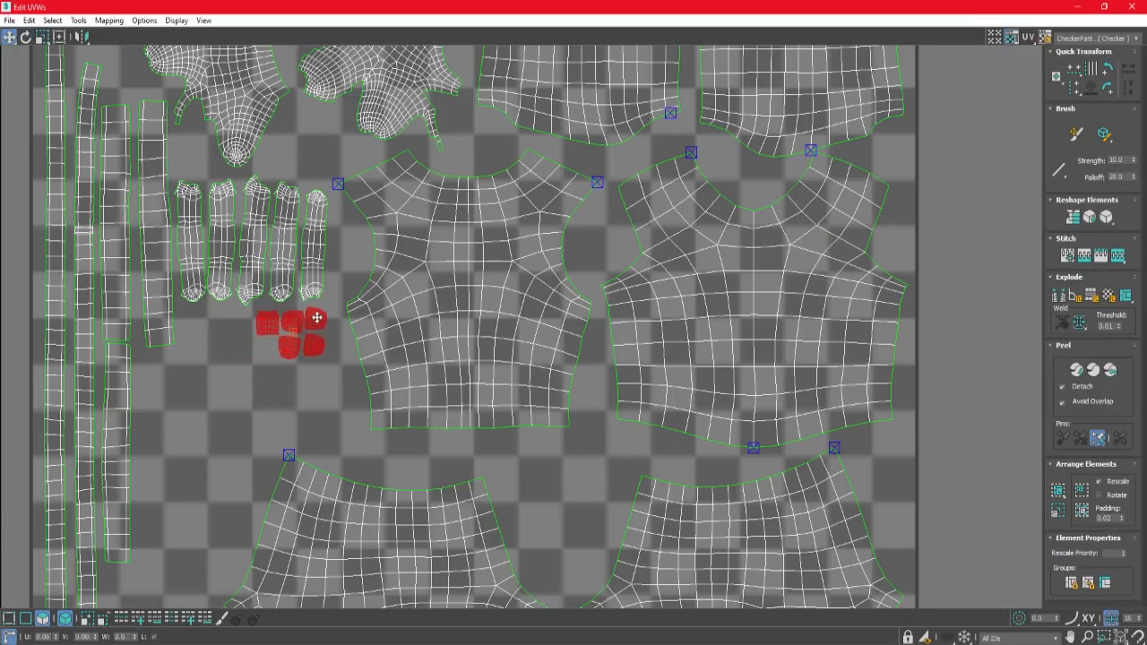
# Shrink the round shells and bring them next to the UV square, and shift the two long straps upward.
pyautogui.scroll(-3, 289, 333)
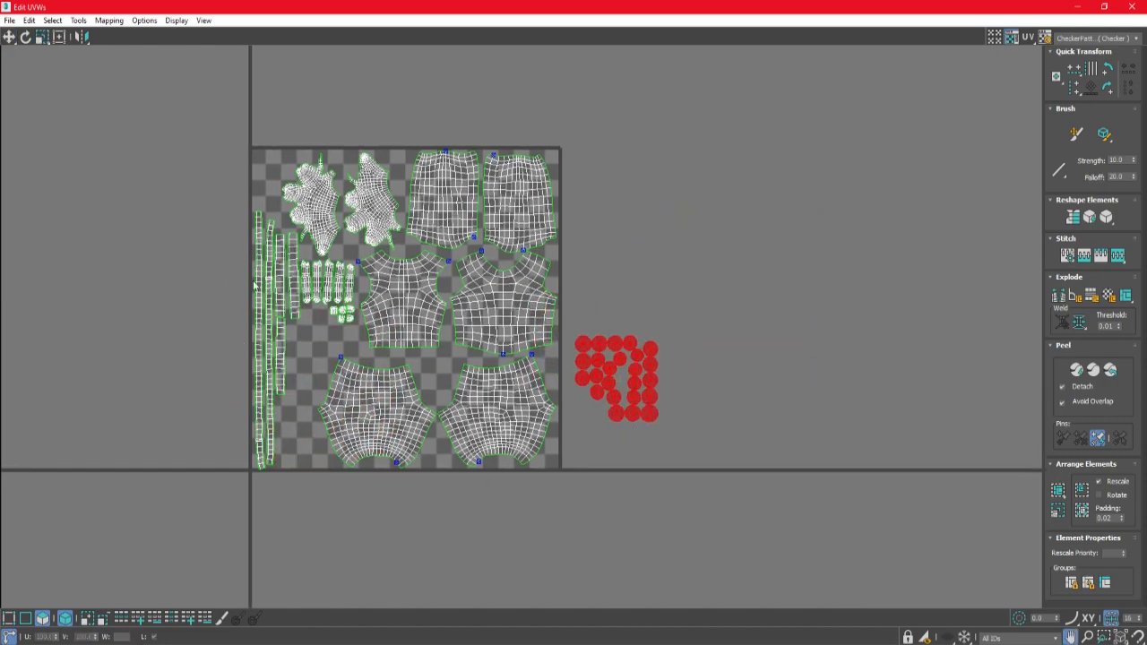
pyautogui.scroll(3, 239, 211)
pyautogui.click(301, 146)
pyautogui.moveTo(301, 145); pyautogui.dragTo(297, 144)
pyautogui.scroll(-3, 340, 143)
pyautogui.scroll(1, 354, 368)
# Move most of the round shells in small groups into the UV square's lower-left corner beside the trouser shell.
pyautogui.moveTo(714, 265); pyautogui.dragTo(762, 289)
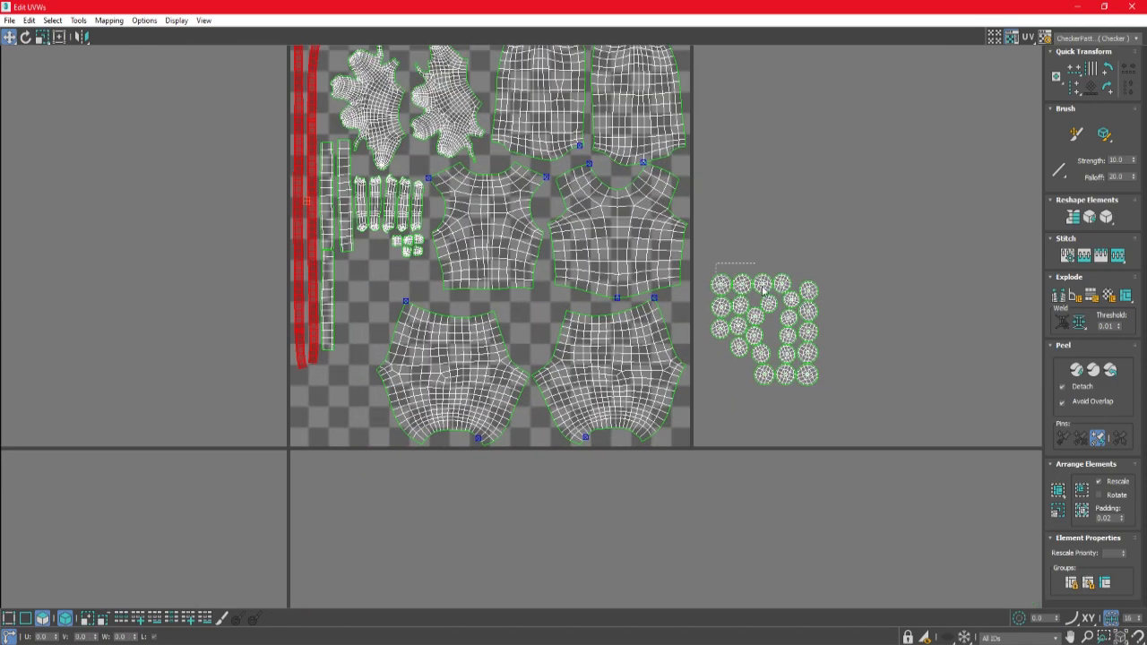
pyautogui.moveTo(763, 290); pyautogui.dragTo(767, 292)
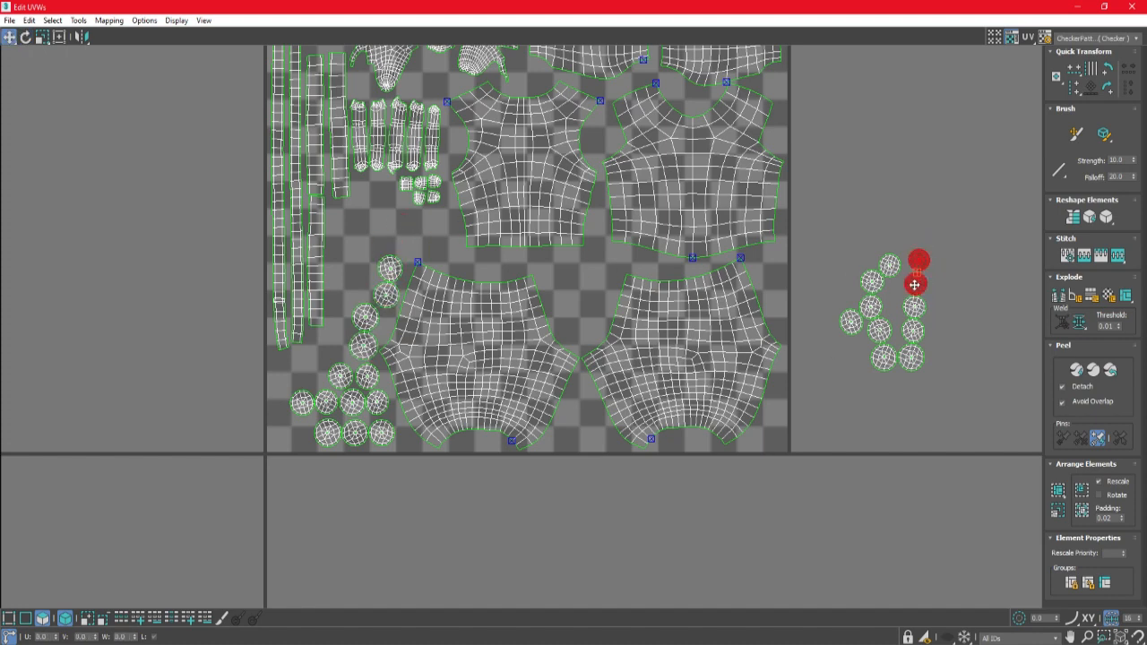
pyautogui.moveTo(945, 385); pyautogui.dragTo(880, 361)
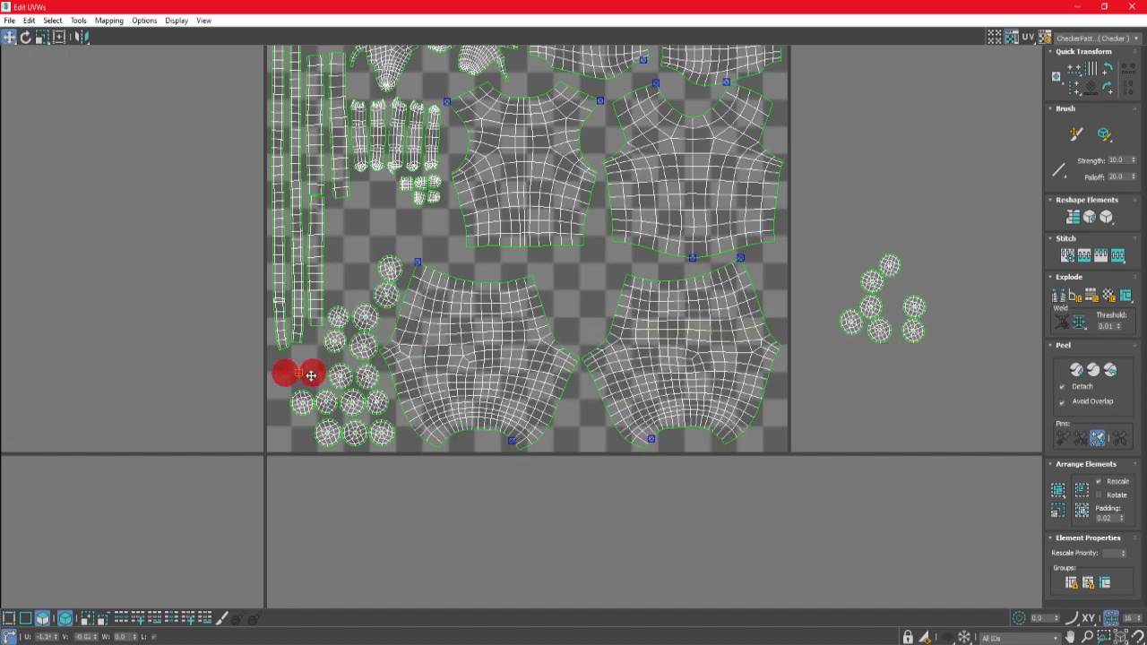
pyautogui.scroll(3, 294, 410)
pyautogui.moveTo(397, 359); pyautogui.dragTo(320, 474)
pyautogui.press('e')
pyautogui.scroll(-4, 346, 430)
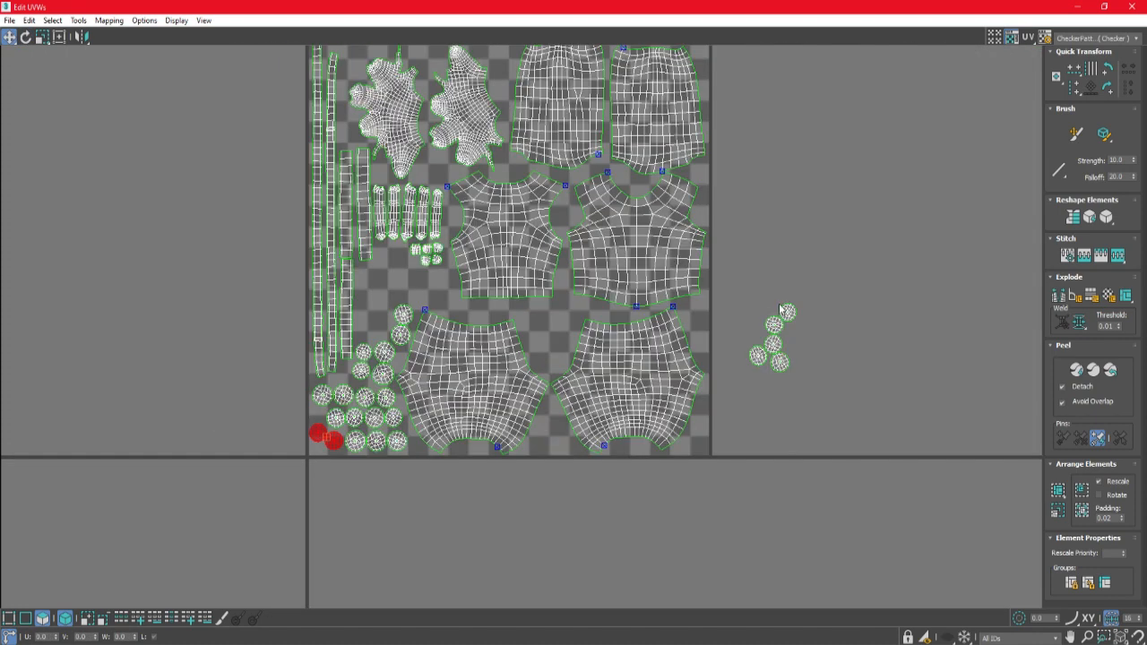
# Fit the last round shells into the free space between the straps, the small square shells and the trouser shell.
pyautogui.scroll(1, 778, 308)
pyautogui.moveTo(803, 299); pyautogui.dragTo(770, 333)
pyautogui.moveTo(773, 333); pyautogui.dragTo(262, 303)
pyautogui.scroll(3, 276, 315)
pyautogui.press('e')
pyautogui.press('r')
pyautogui.moveTo(260, 305); pyautogui.dragTo(263, 287)
pyautogui.press('w')
pyautogui.scroll(-4, 520, 353)
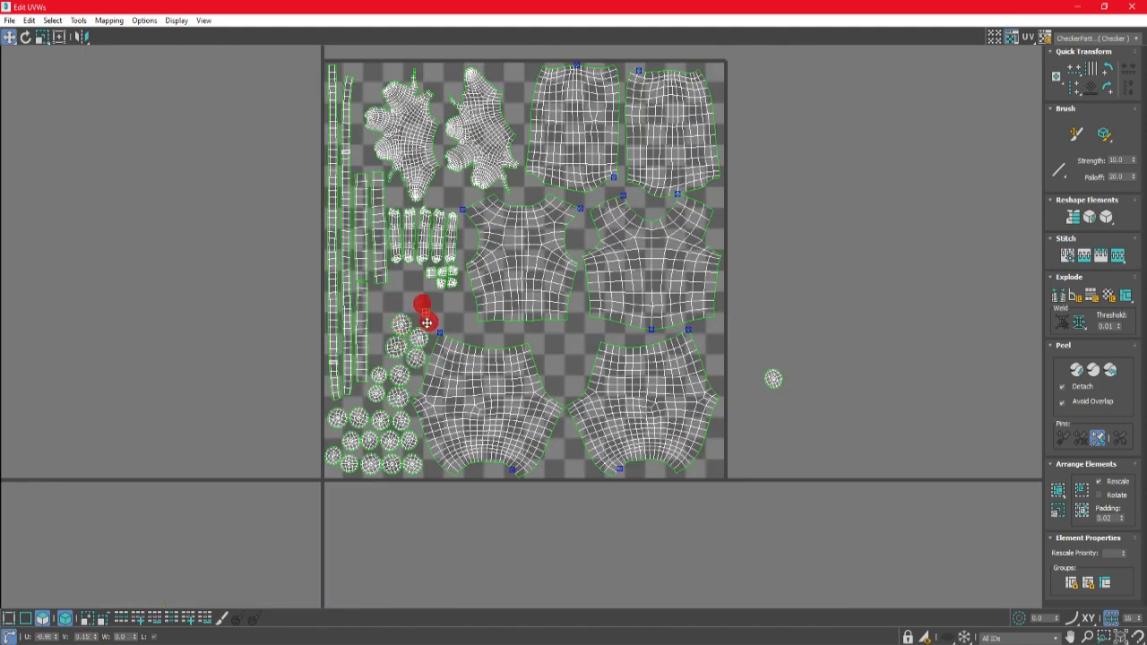
pyautogui.scroll(3, 426, 323)
pyautogui.press('r')
pyautogui.scroll(-5, 468, 310)
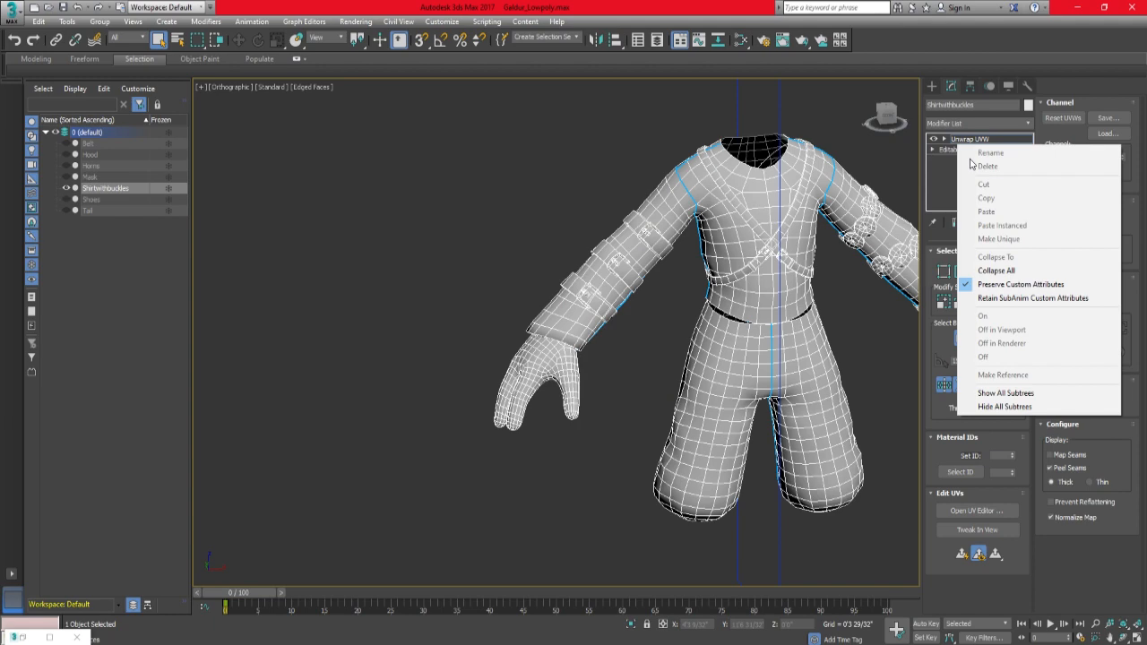
# Collapse the whole modifier stack of Shirtwithbuckles and open the Slate Material Editor.
pyautogui.click(994, 272)
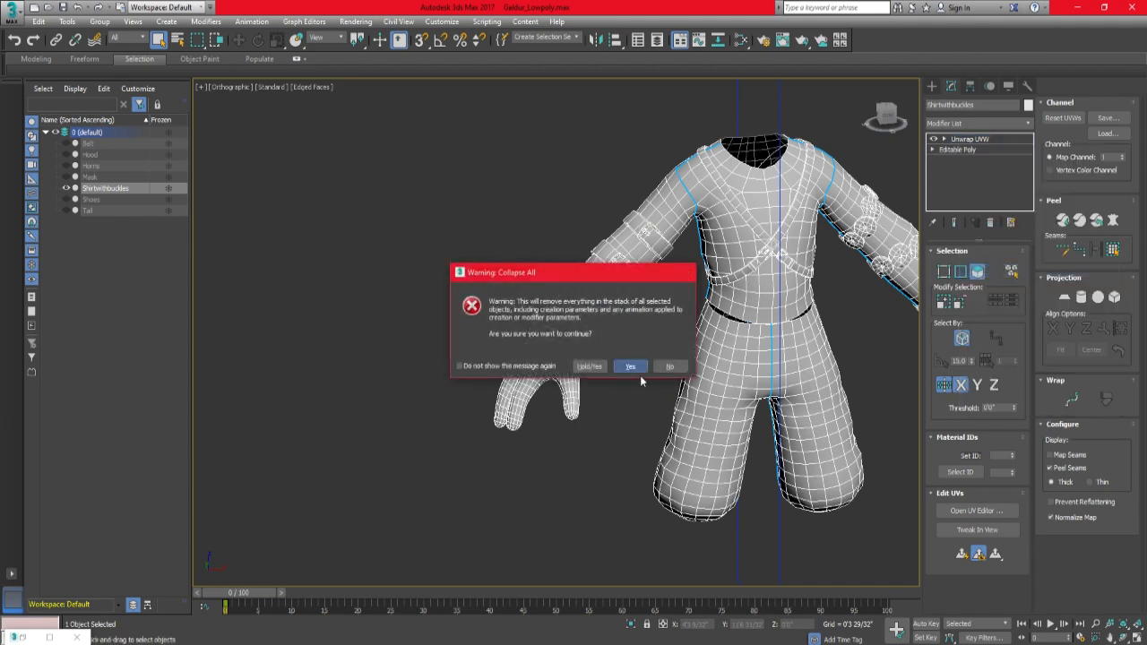
pyautogui.click(617, 366)
pyautogui.press('m')
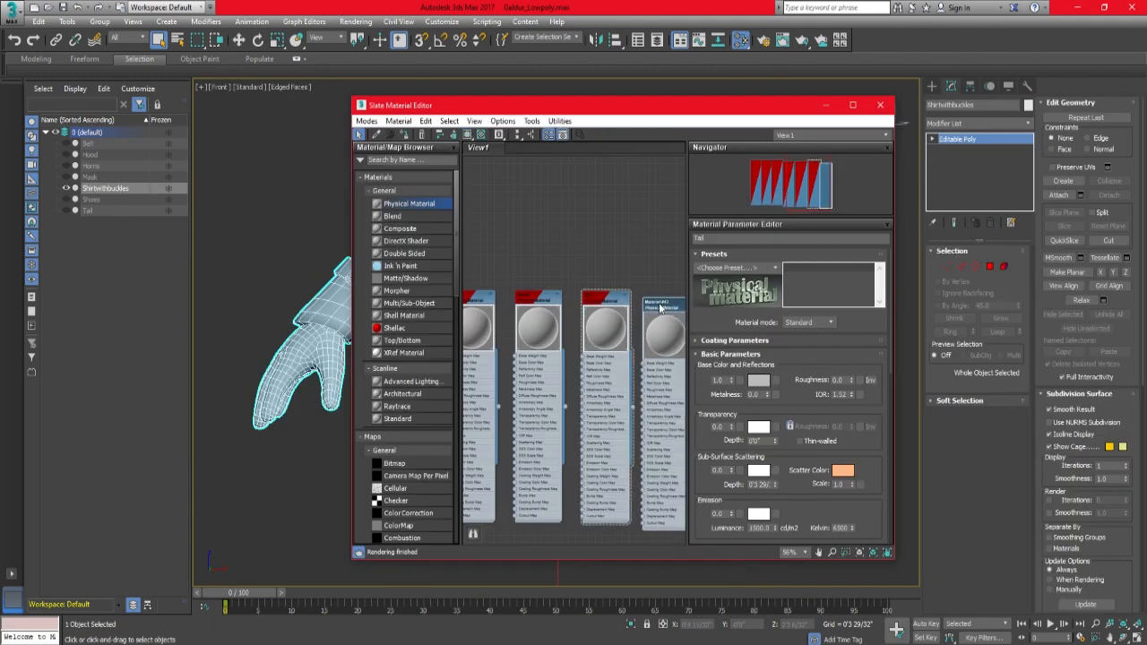